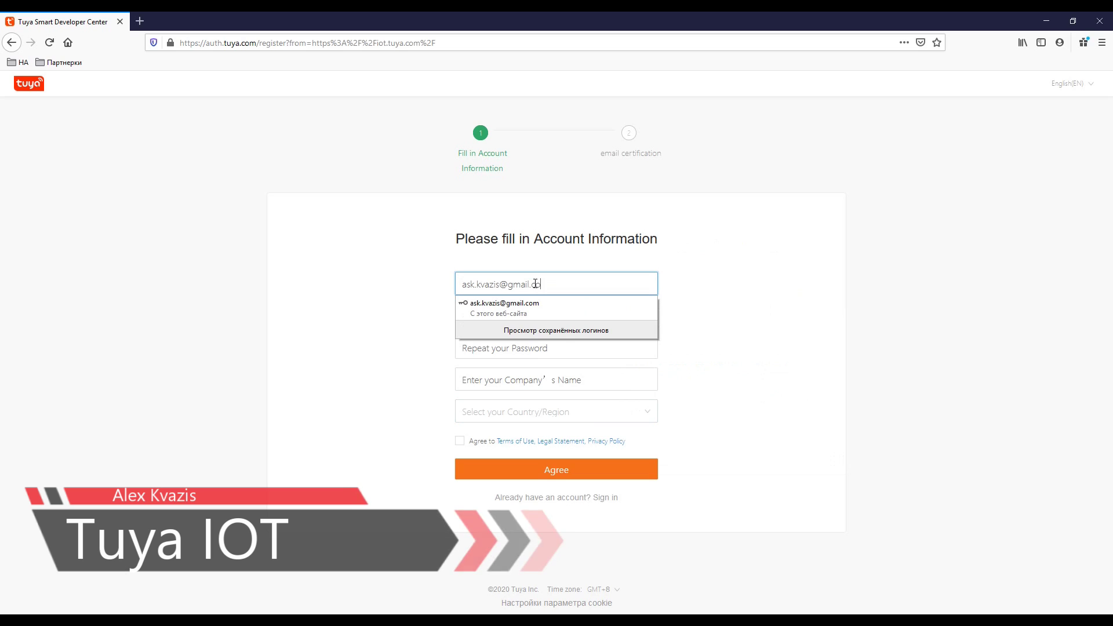
Enter the account password twice and the company name 'My Kvazis Smart Home'
{"action": "left_click", "coordinate": [523, 317]}
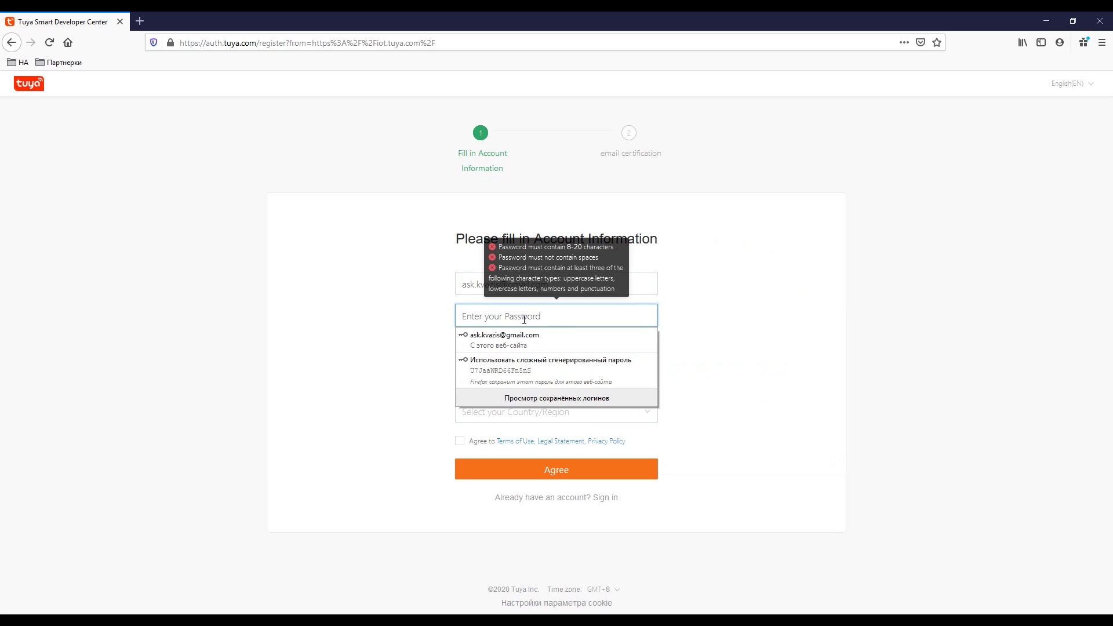
{"action": "type", "text": "a"}
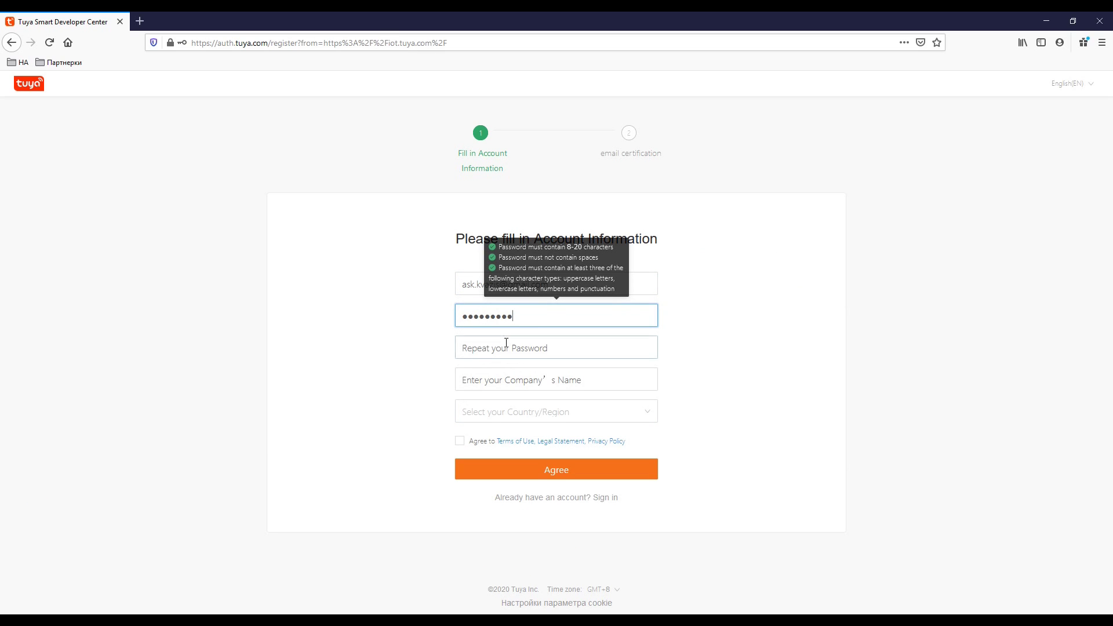
{"action": "left_click", "coordinate": [501, 348]}
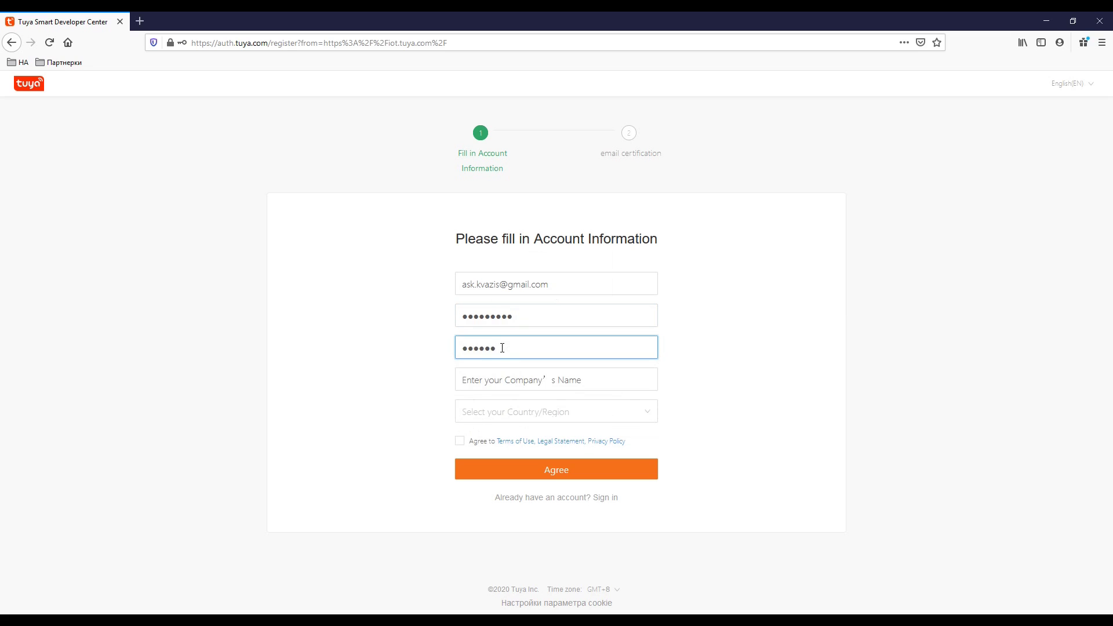
{"action": "left_click", "coordinate": [477, 384]}
{"action": "type", "text": "My"}
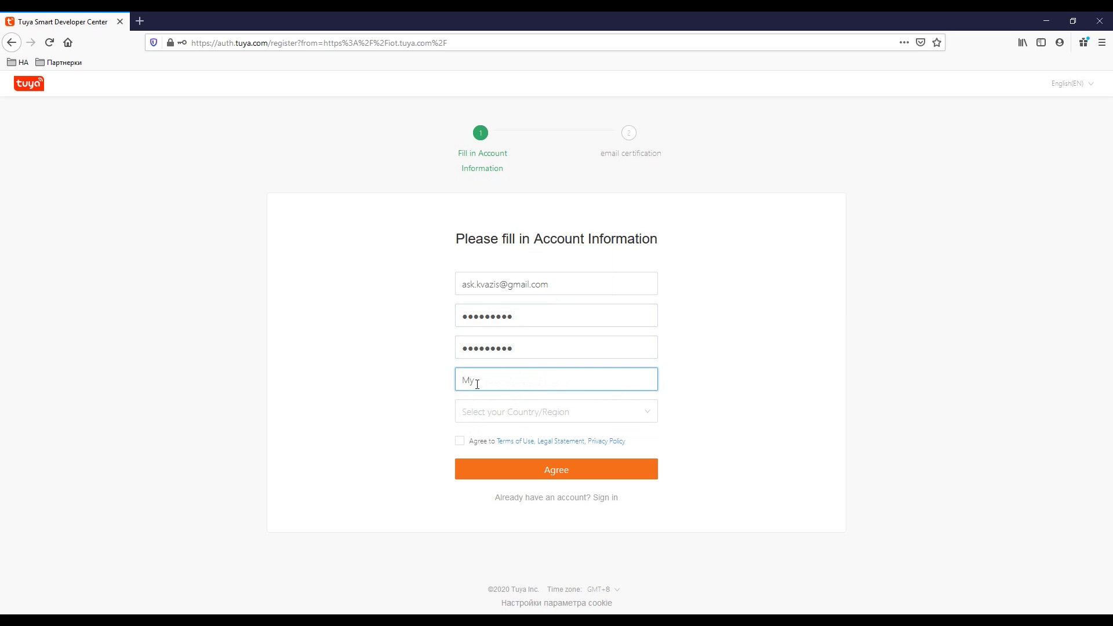
{"action": "type", "text": " Kvazis Smart Home"}
Choose Ukraine as the country, accept the terms, and submit the registration
{"action": "left_click", "coordinate": [502, 410]}
{"action": "type", "text": "ukr"}
{"action": "left_click", "coordinate": [551, 434]}
{"action": "left_click", "coordinate": [459, 441]}
{"action": "left_click", "coordinate": [567, 471]}
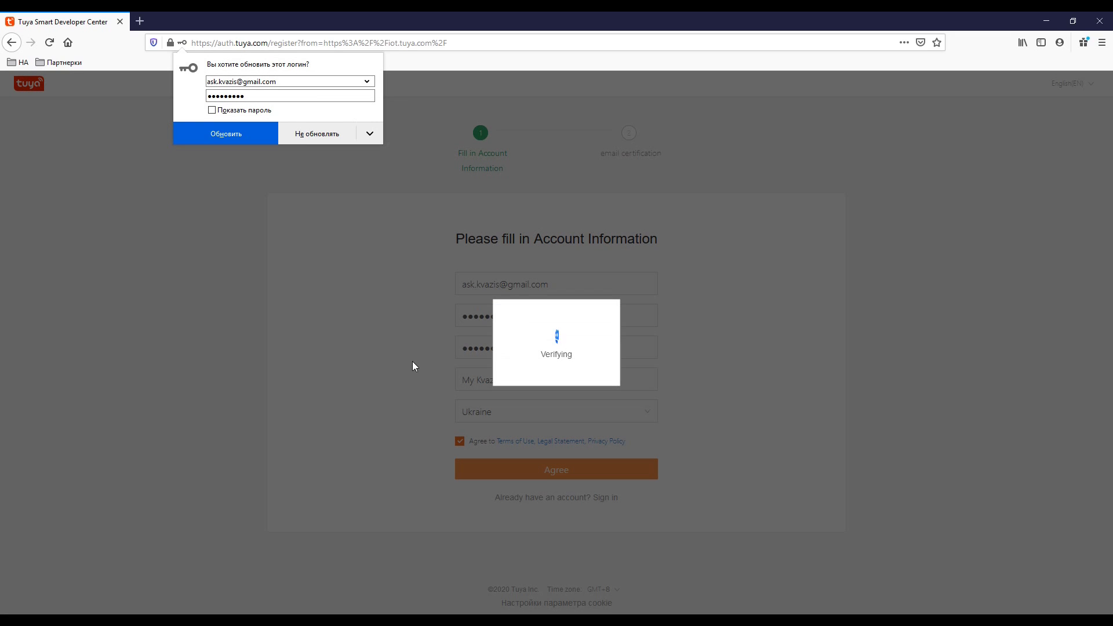
{"action": "left_click", "coordinate": [243, 139]}
Pass the slider check, paste the e-mailed verification code, create the account and log in
{"action": "left_click_drag", "start_coordinate": [498, 378], "coordinate": [580, 377]}
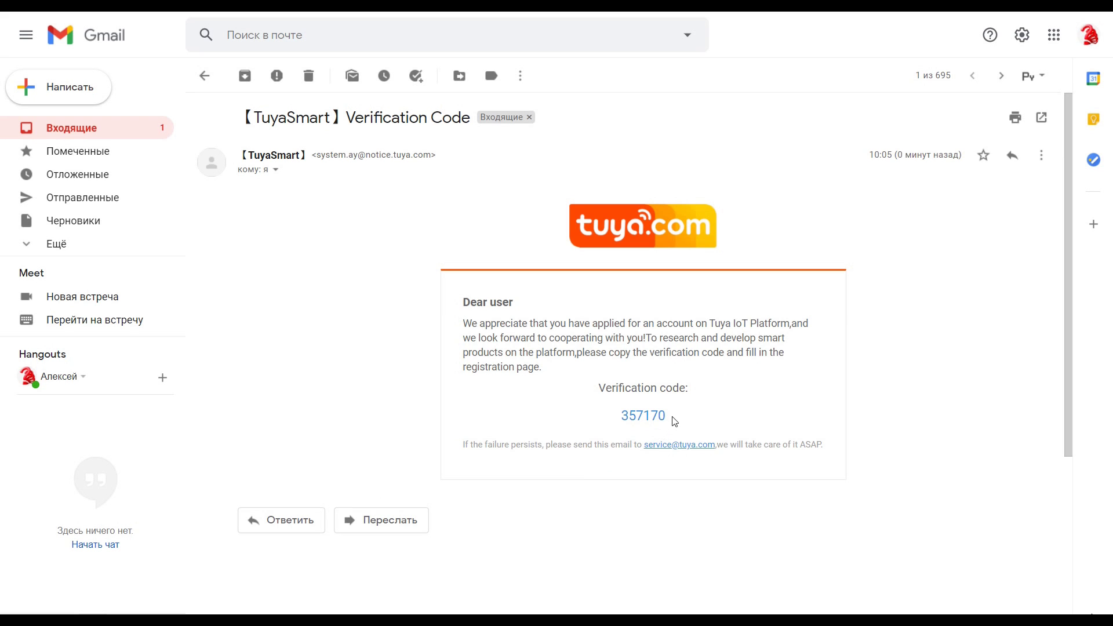
{"action": "left_click_drag", "start_coordinate": [671, 422], "coordinate": [624, 418]}
{"action": "key", "text": "ctrl+c"}
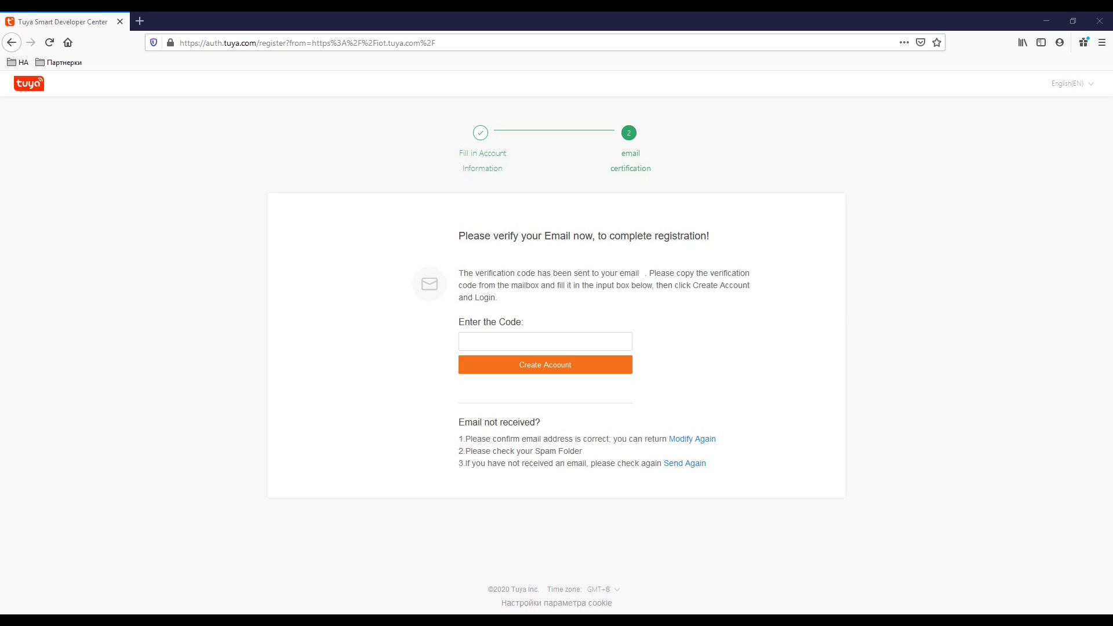
{"action": "left_click", "coordinate": [506, 340]}
{"action": "key", "text": "ctrl+v"}
{"action": "left_click", "coordinate": [531, 363]}
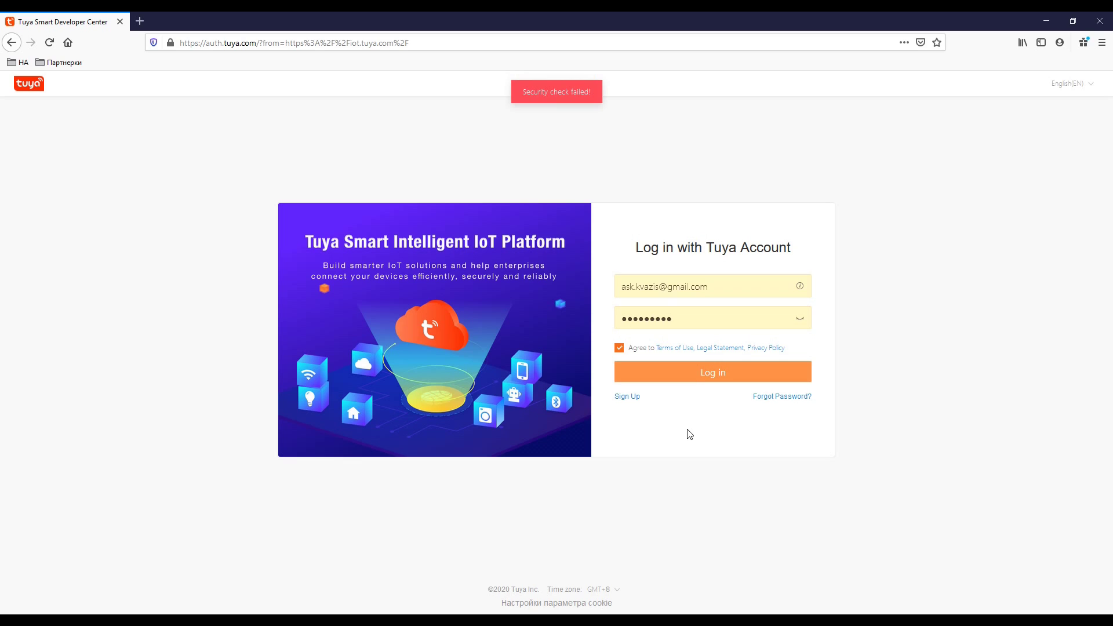
{"action": "left_click", "coordinate": [687, 373]}
{"action": "left_click_drag", "start_coordinate": [496, 383], "coordinate": [539, 388]}
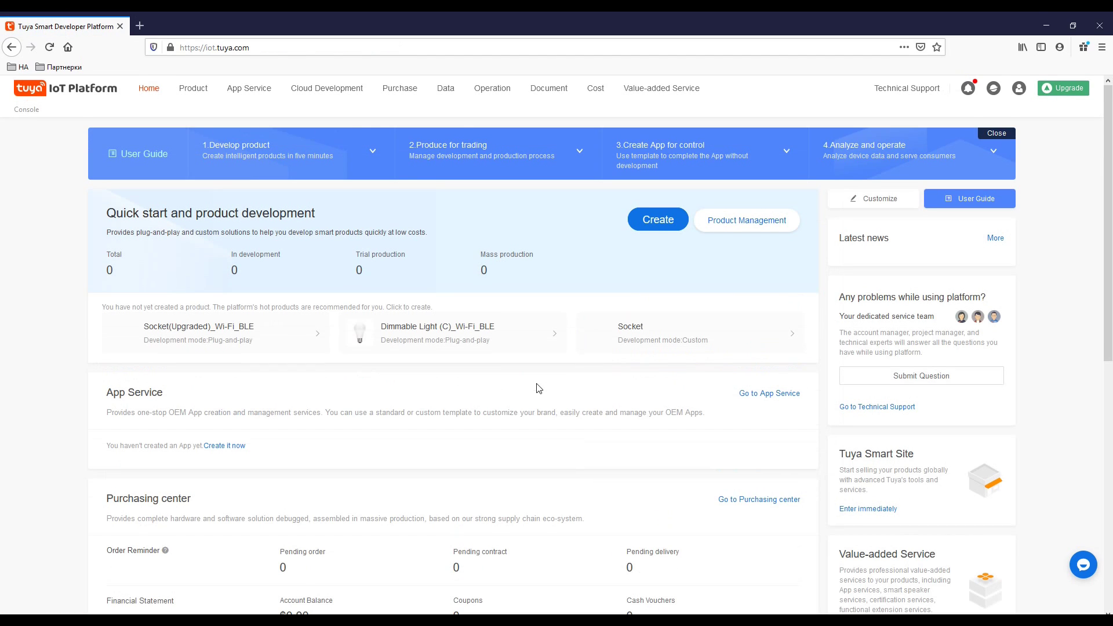
Go full screen, skip the welcome tour, zoom in, and go to Cloud Development
{"action": "key", "text": "F11"}
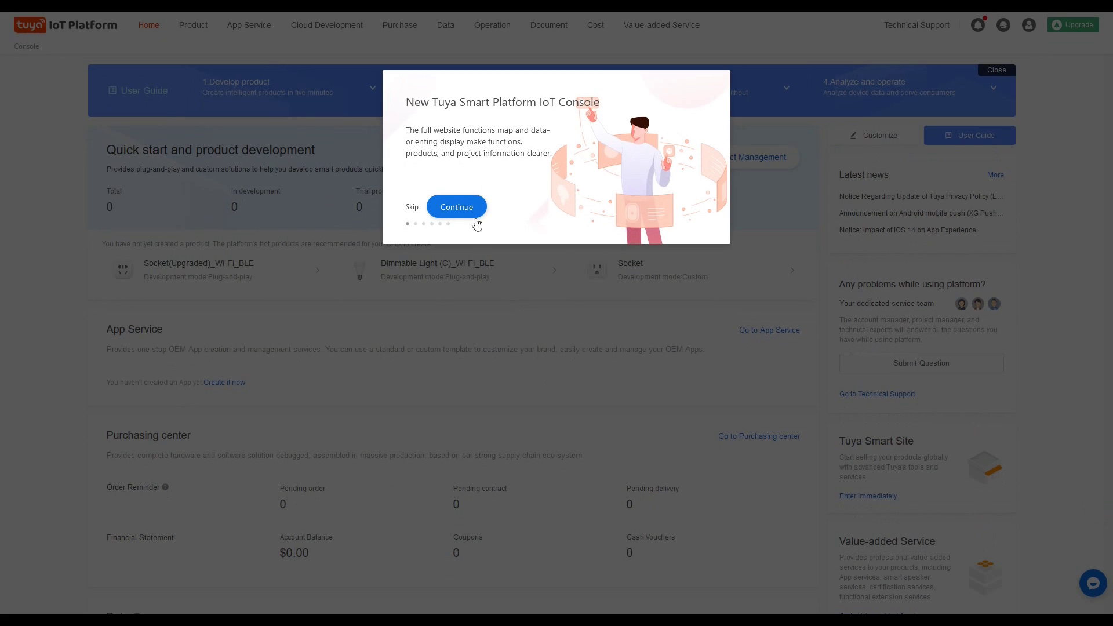
{"action": "left_click", "coordinate": [412, 207]}
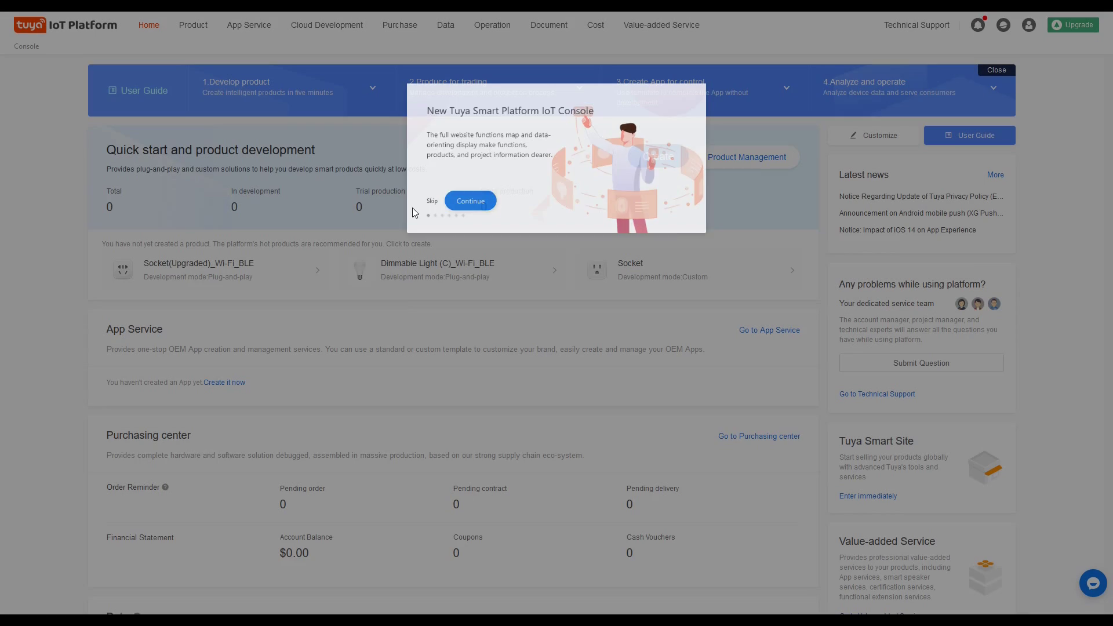
{"action": "key", "text": "ctrl+plus"}
{"action": "key", "text": "ctrl+plus"}
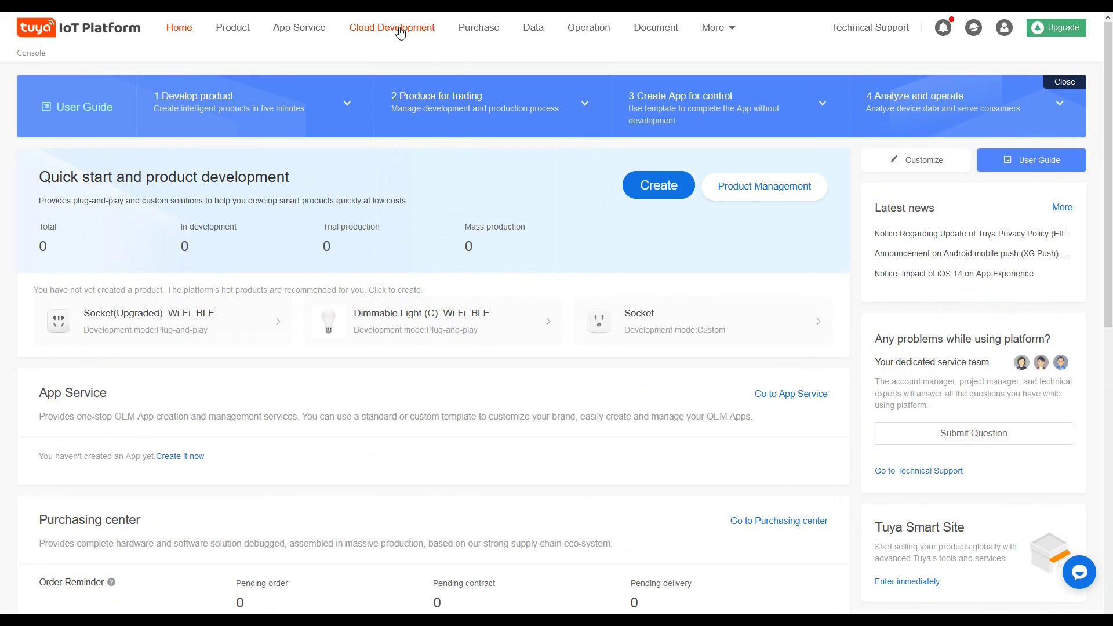
{"action": "left_click", "coordinate": [400, 33]}
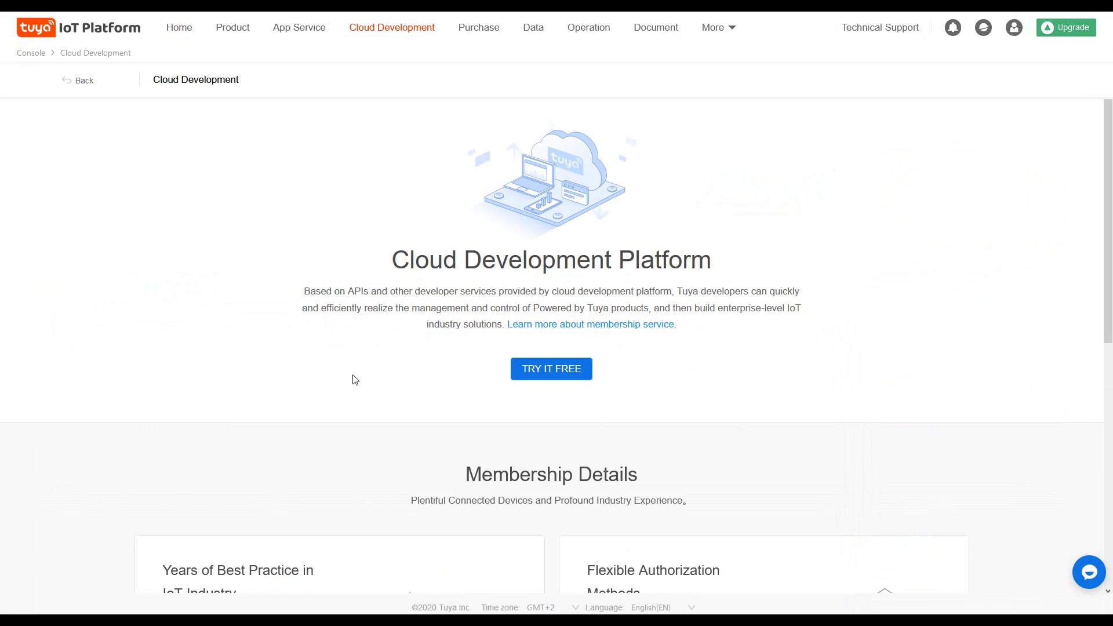
Start the free trial and create the Smart Home project 'kvazis house' with its description
{"action": "left_click", "coordinate": [550, 378]}
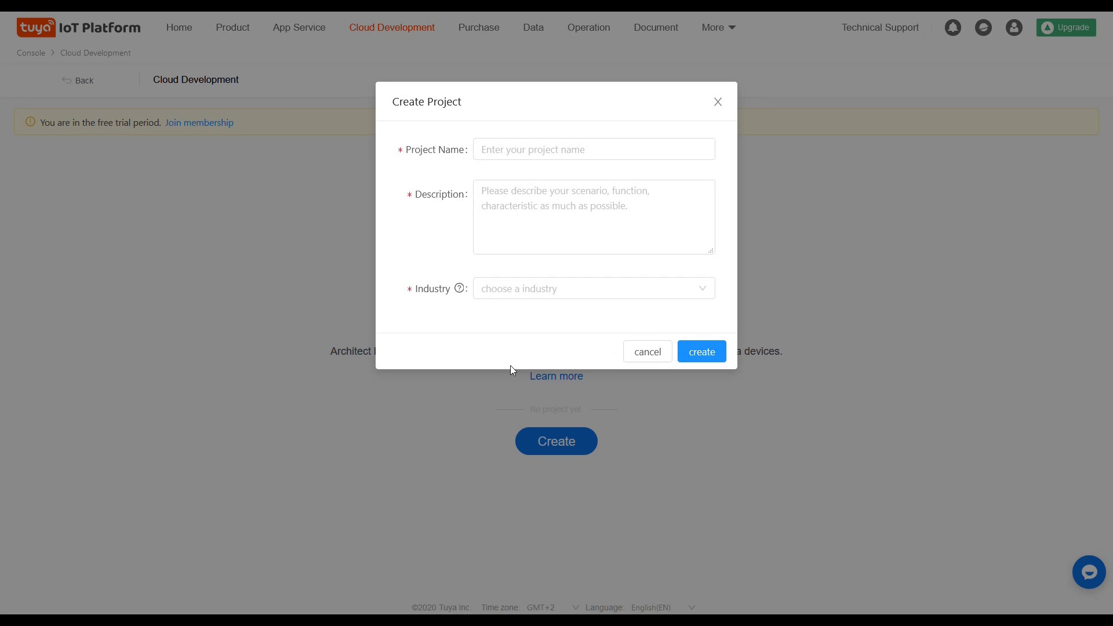
{"action": "left_click", "coordinate": [554, 153]}
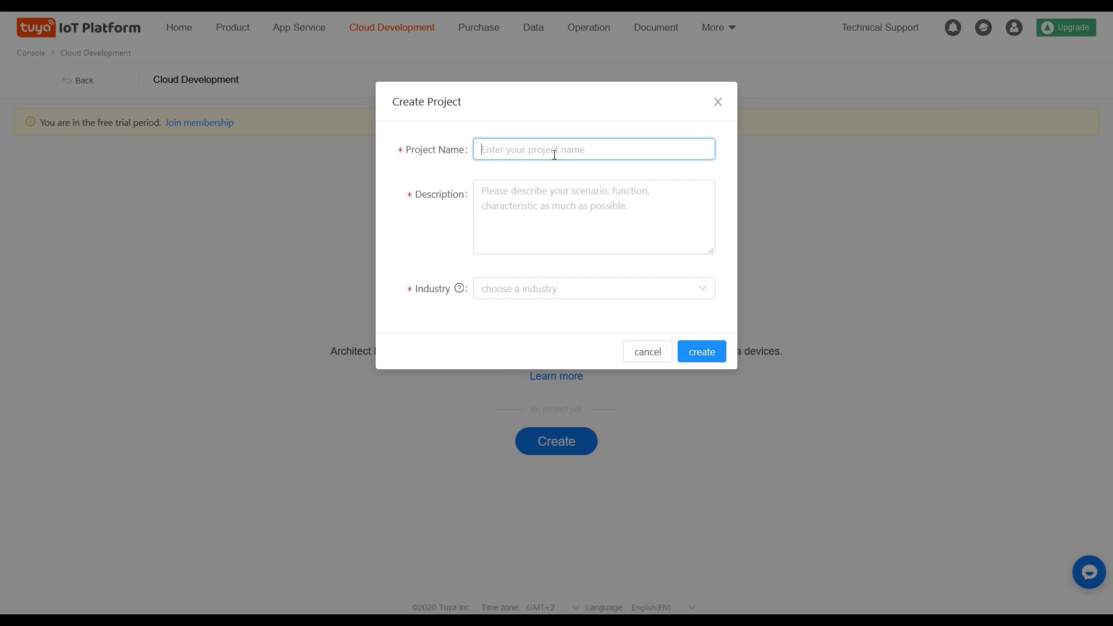
{"action": "type", "text": "kvazis house"}
{"action": "left_click", "coordinate": [483, 199]}
{"action": "type", "text": "My "}
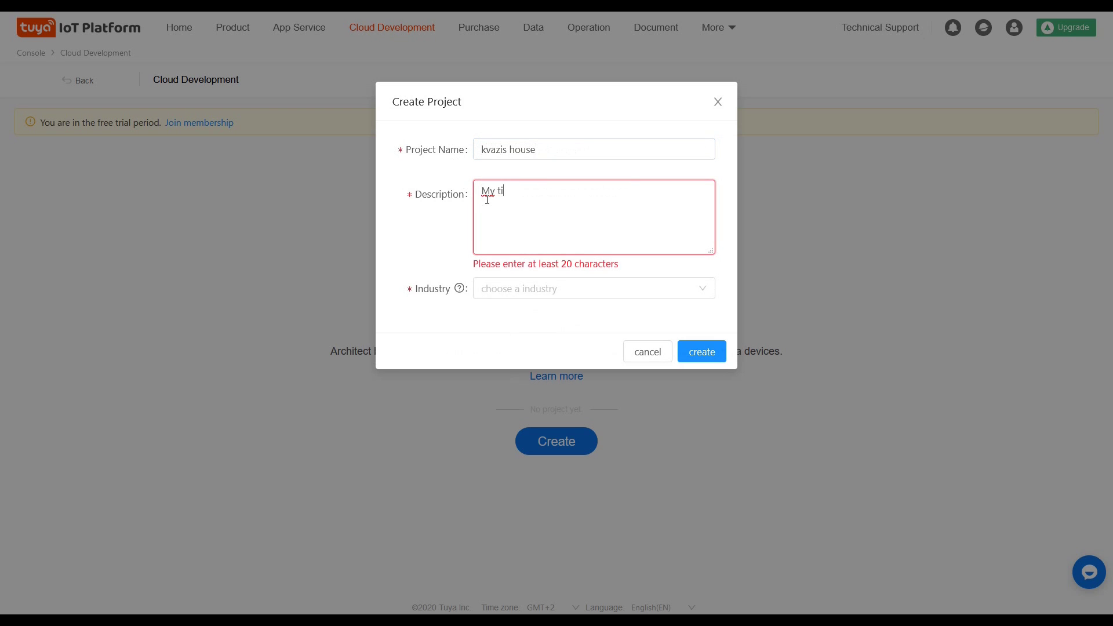
{"action": "type", "text": "tuya devices for smart home"}
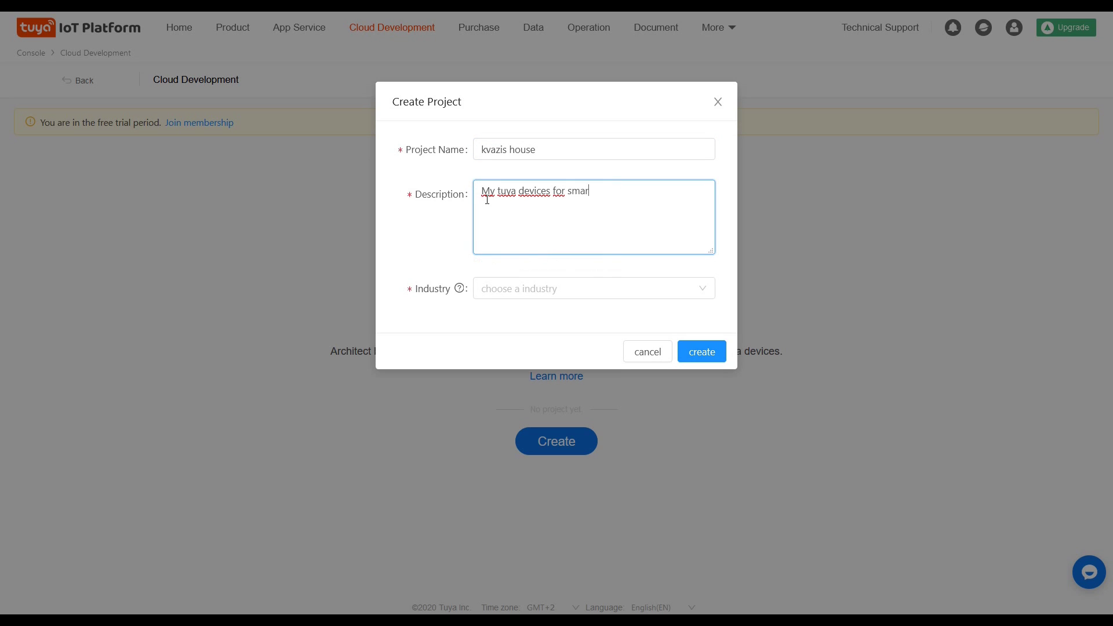
{"action": "left_click", "coordinate": [551, 288]}
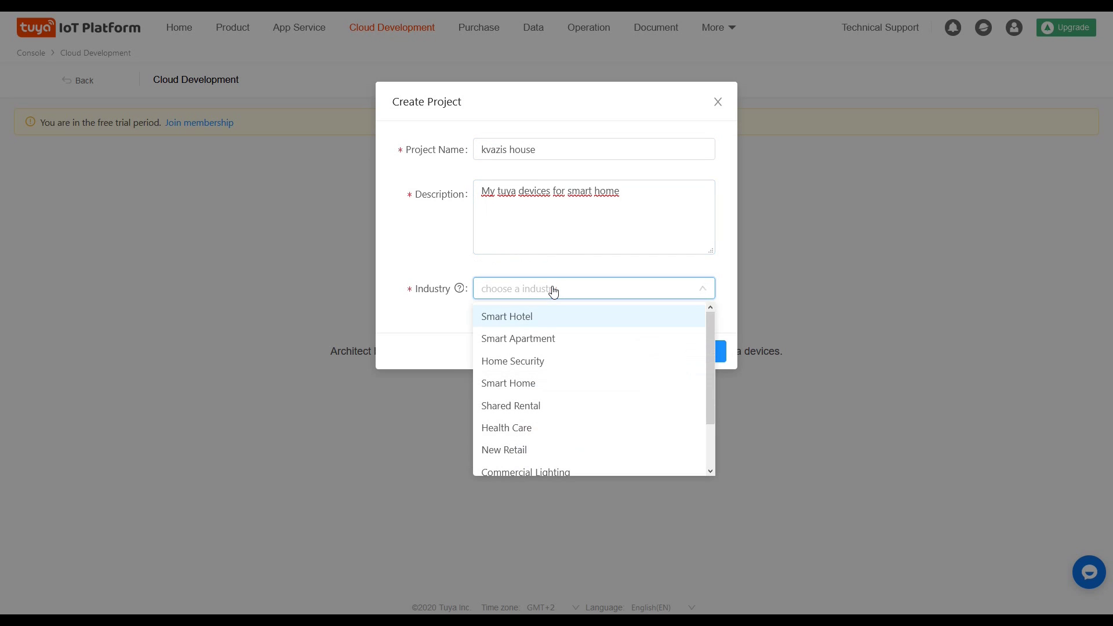
{"action": "left_click", "coordinate": [517, 380]}
{"action": "left_click", "coordinate": [703, 351]}
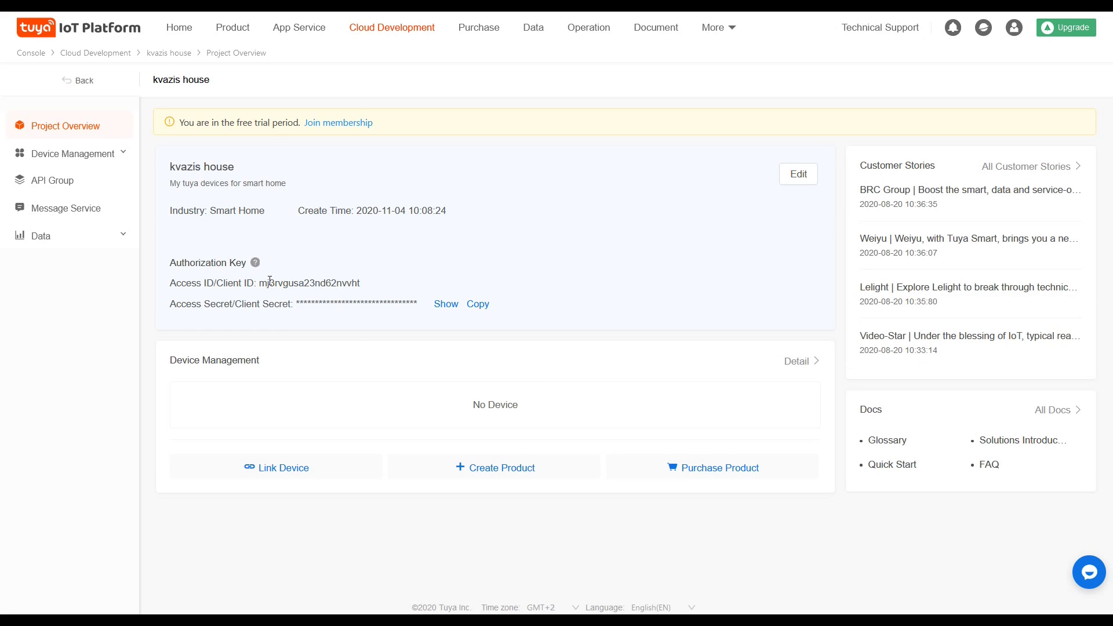
Copy the Access ID and start linking the app account by QR code under Linked Device
{"action": "left_click_drag", "start_coordinate": [262, 283], "coordinate": [380, 301]}
{"action": "left_click", "coordinate": [89, 156]}
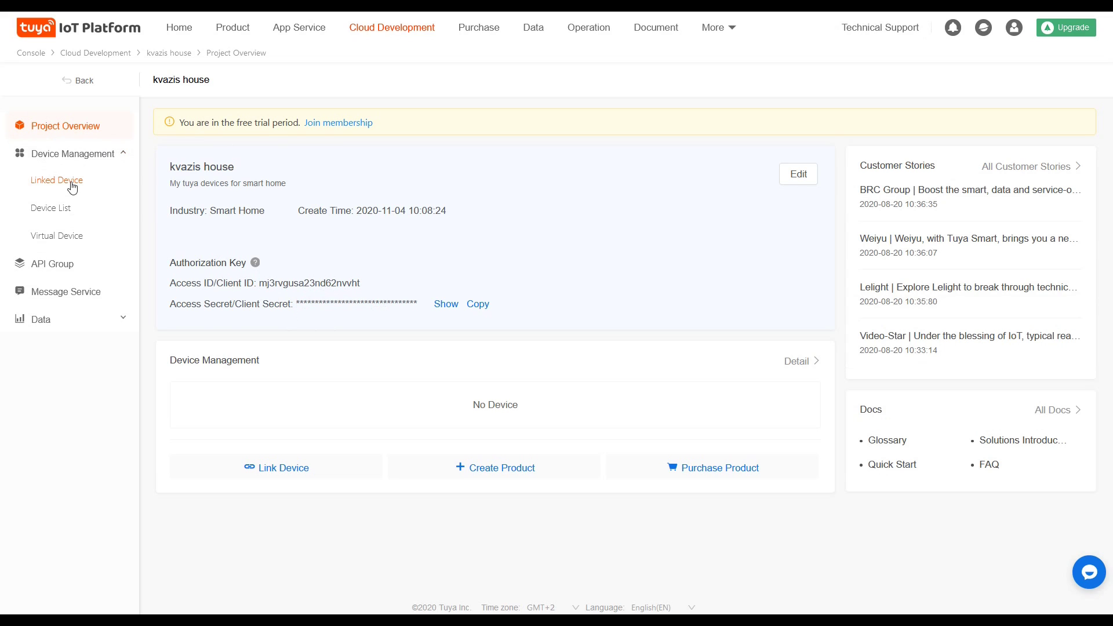
{"action": "left_click", "coordinate": [72, 186]}
{"action": "left_click", "coordinate": [579, 237]}
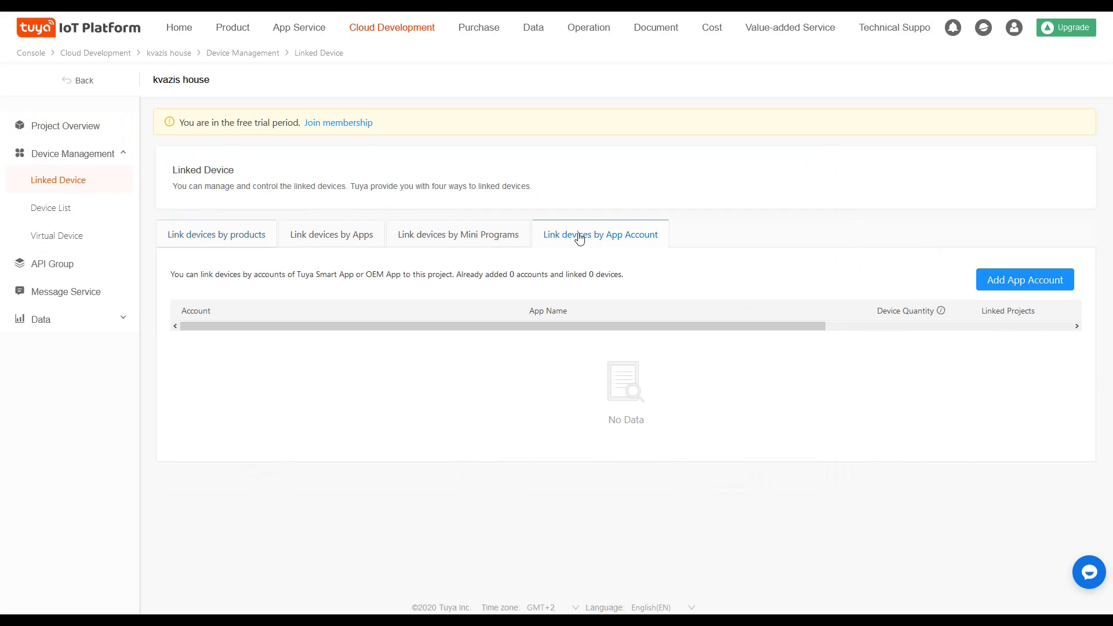
{"action": "left_click", "coordinate": [993, 281]}
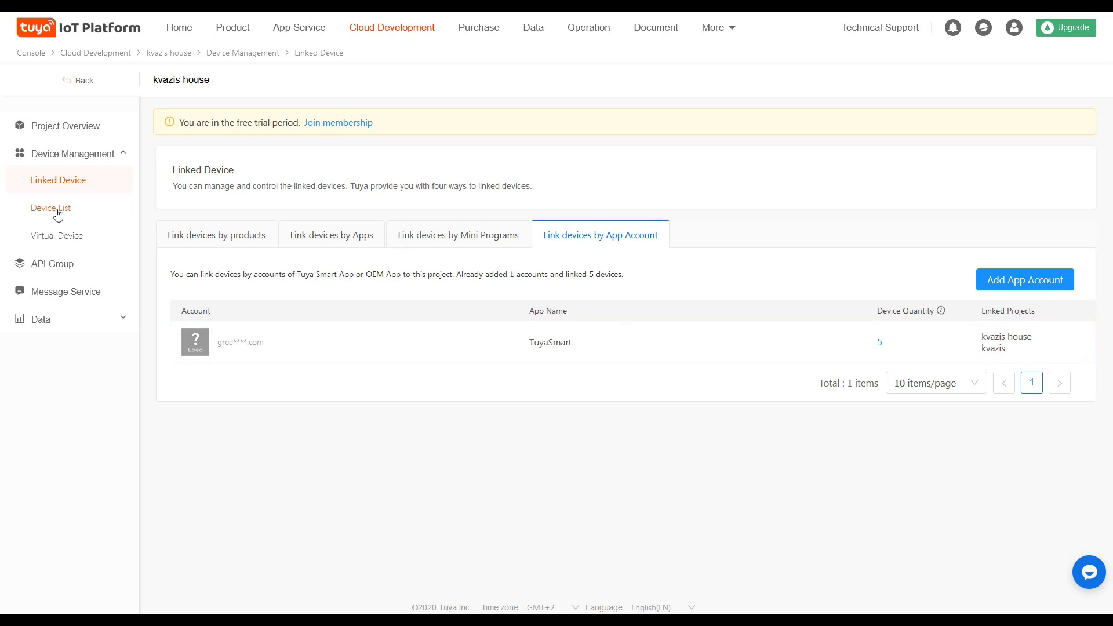
List the Europe-region devices in Device List, then go to API Group
{"action": "left_click", "coordinate": [58, 212]}
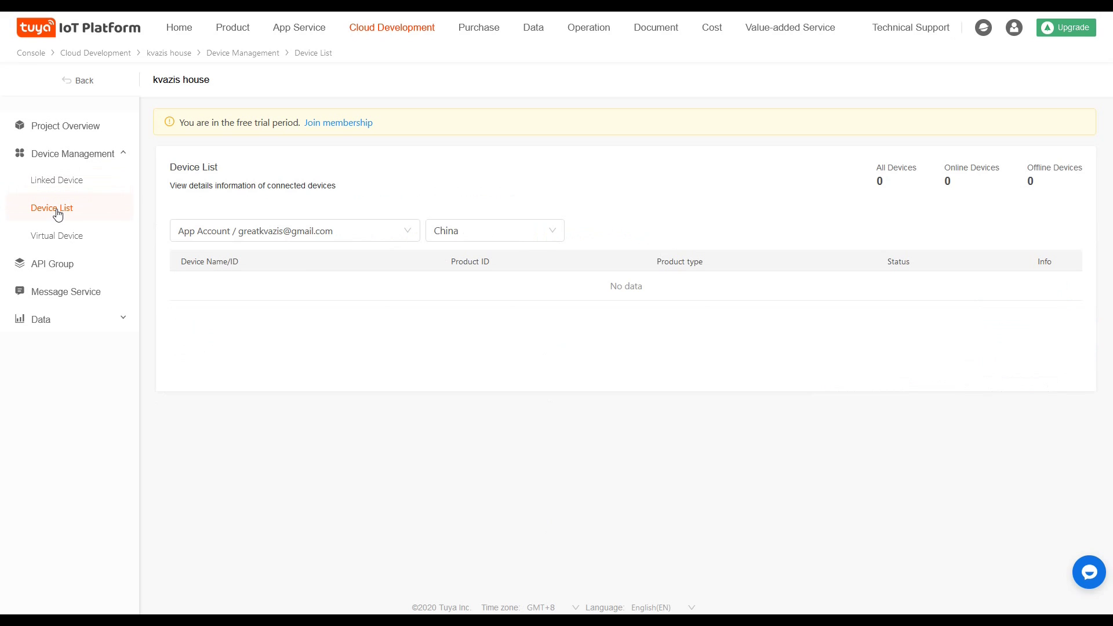
{"action": "left_click", "coordinate": [545, 235]}
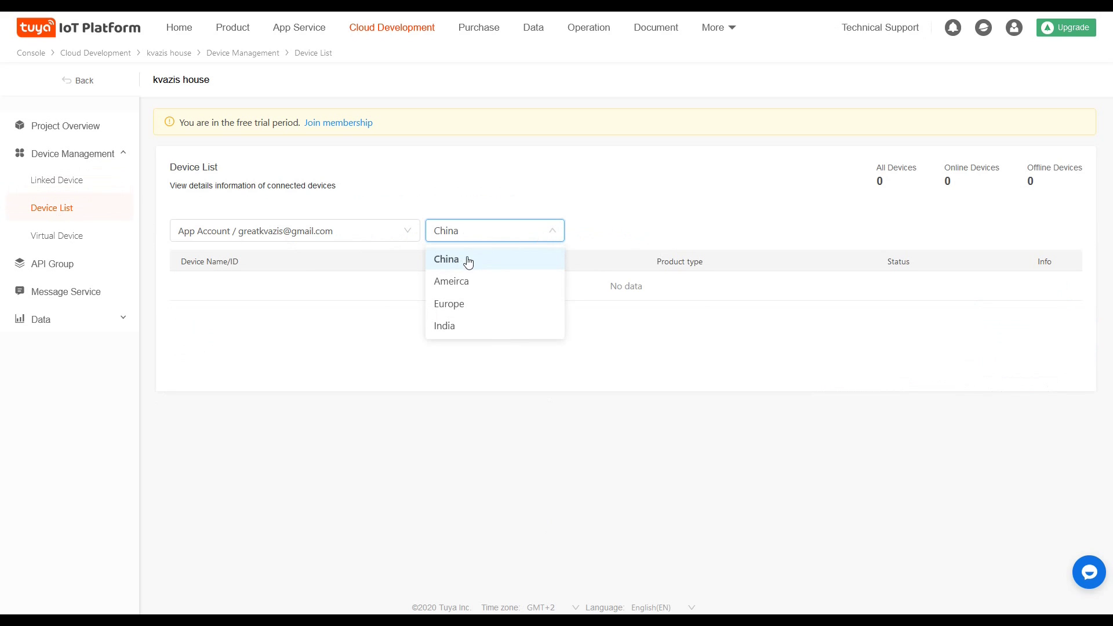
{"action": "left_click", "coordinate": [455, 306]}
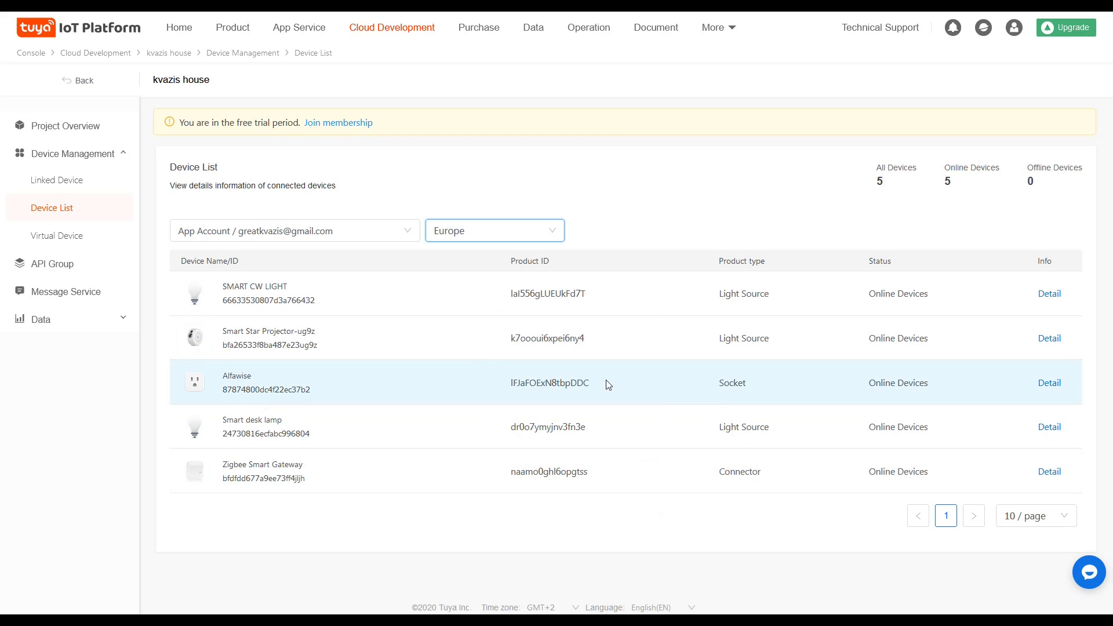
{"action": "left_click", "coordinate": [49, 266]}
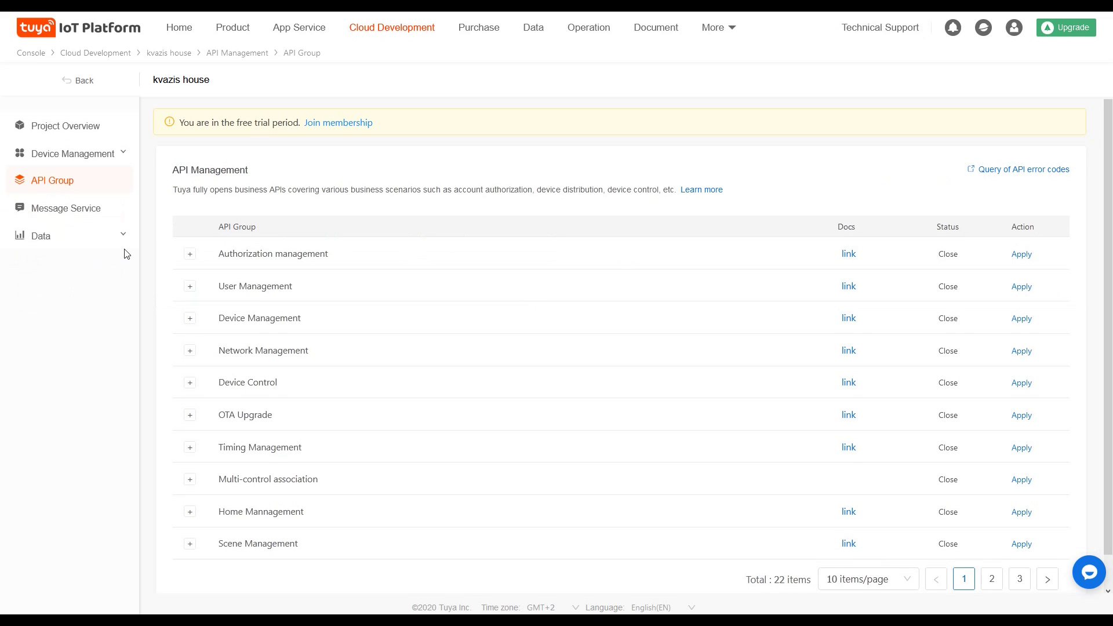
Apply for the Authorization management API group with reason 'Need for my smart project'
{"action": "left_click", "coordinate": [1021, 255]}
{"action": "left_click", "coordinate": [603, 219]}
{"action": "type", "text": "Need for "}
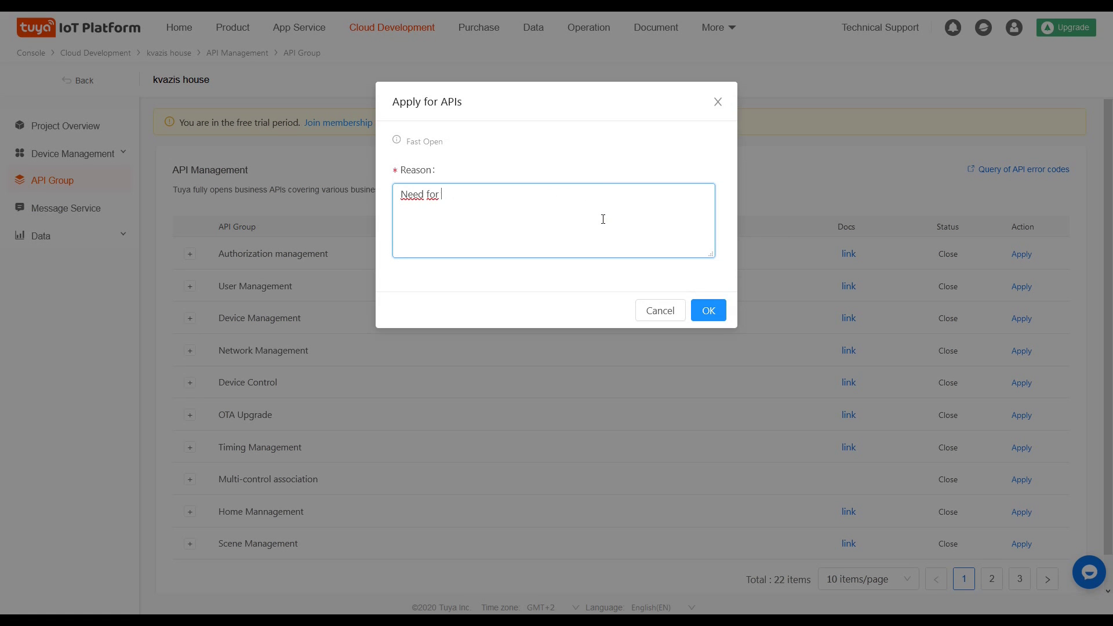
{"action": "type", "text": "my smart project"}
{"action": "left_click_drag", "start_coordinate": [541, 203], "coordinate": [377, 198]}
{"action": "key", "text": "ctrl+c"}
{"action": "left_click", "coordinate": [716, 317]}
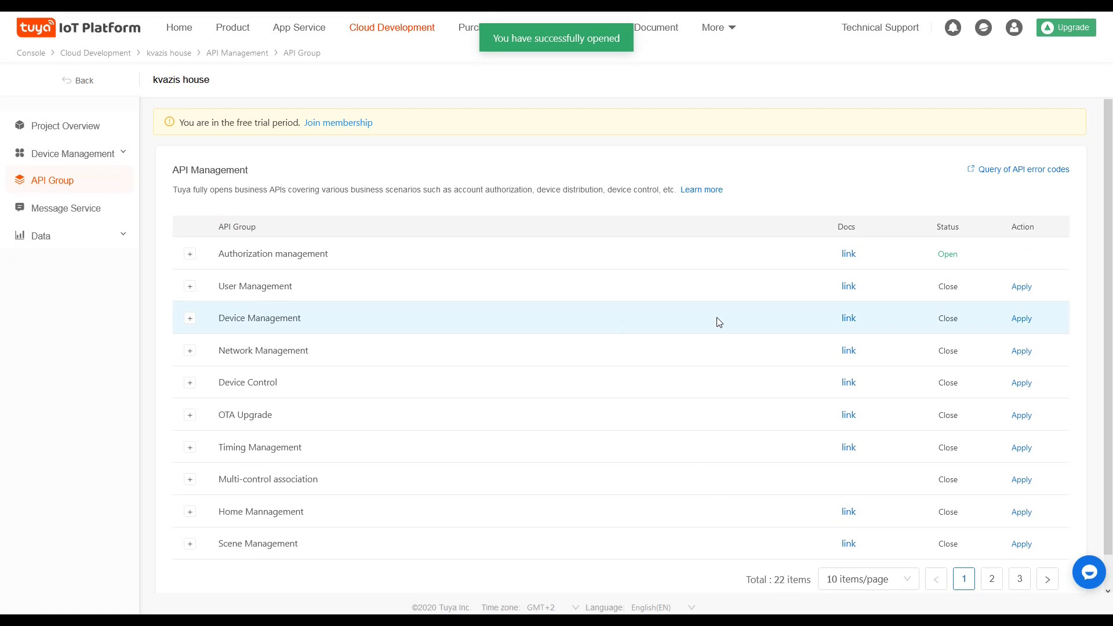
Apply for the Device Management and Device Control API groups with the same reason
{"action": "left_click", "coordinate": [1021, 318]}
{"action": "left_click", "coordinate": [490, 214]}
{"action": "key", "text": "ctrl+v"}
{"action": "left_click", "coordinate": [714, 313]}
{"action": "left_click", "coordinate": [1021, 383]}
{"action": "left_click", "coordinate": [546, 206]}
{"action": "key", "text": "ctrl+v"}
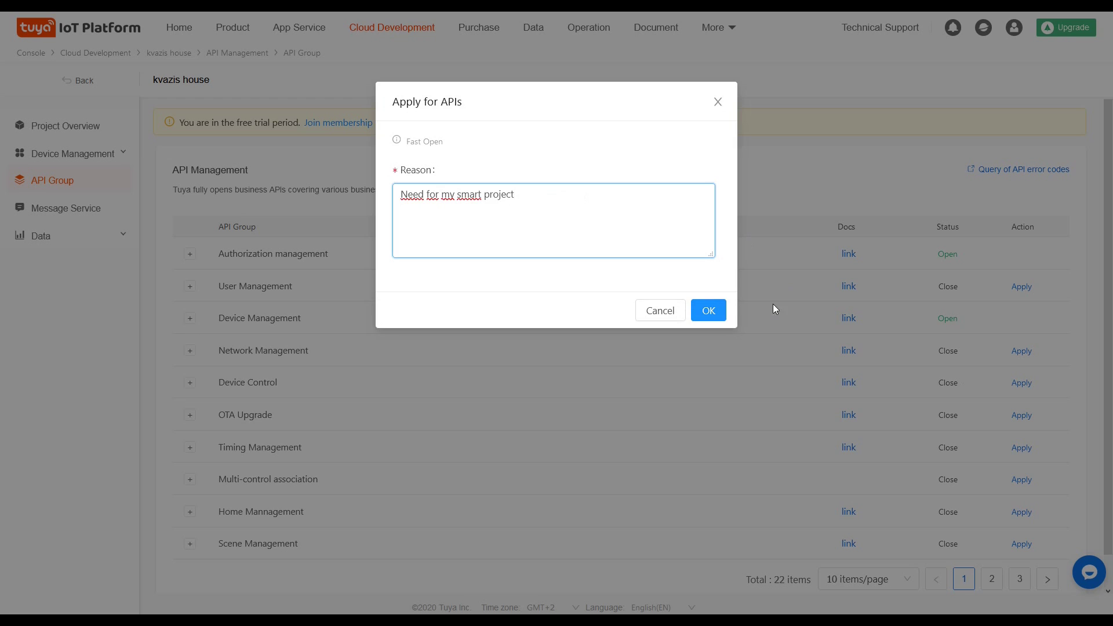
{"action": "left_click", "coordinate": [714, 310]}
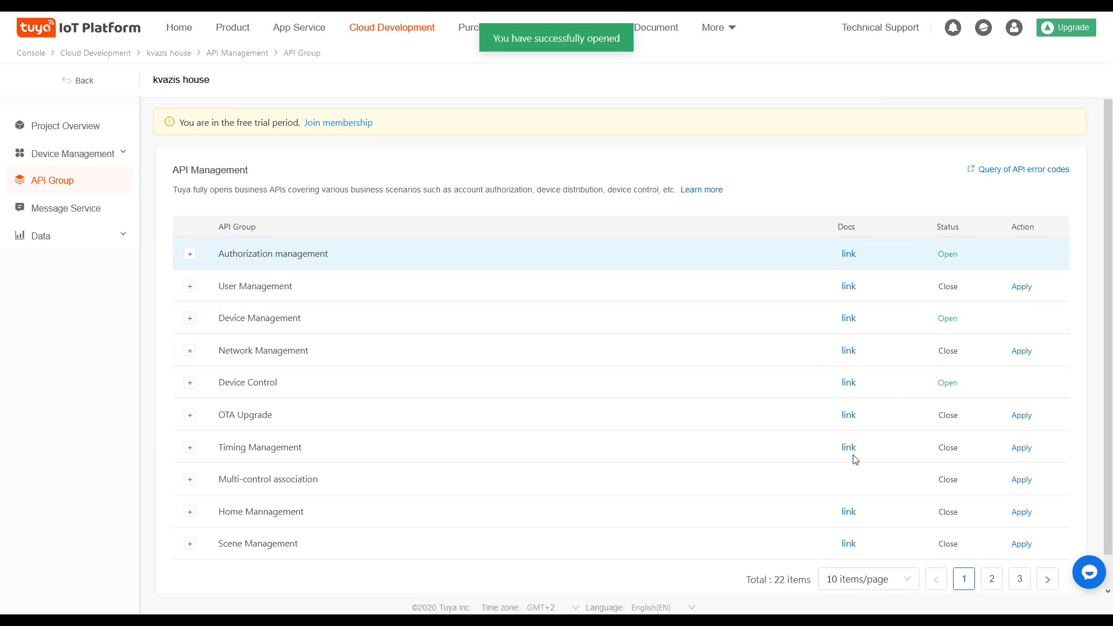
{"action": "triple_click", "coordinate": [883, 380]}
Log in to the Raspberry Pi at the PuTTY prompt with the user name and password
{"action": "left_click", "coordinate": [623, 291]}
{"action": "type", "text": "alex"}
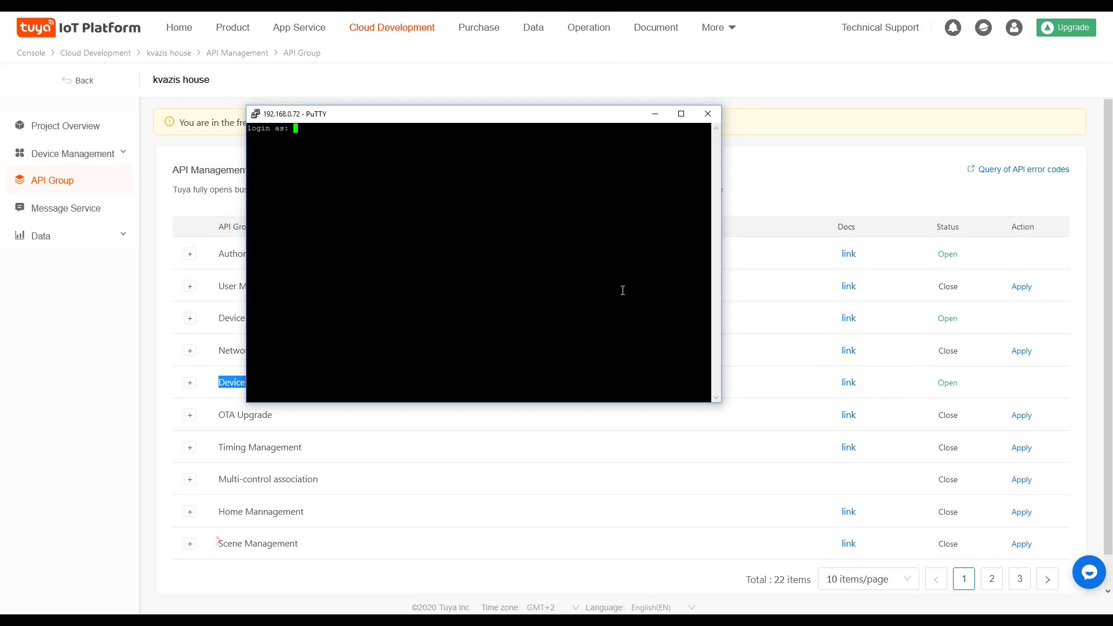
{"action": "key", "text": "Return"}
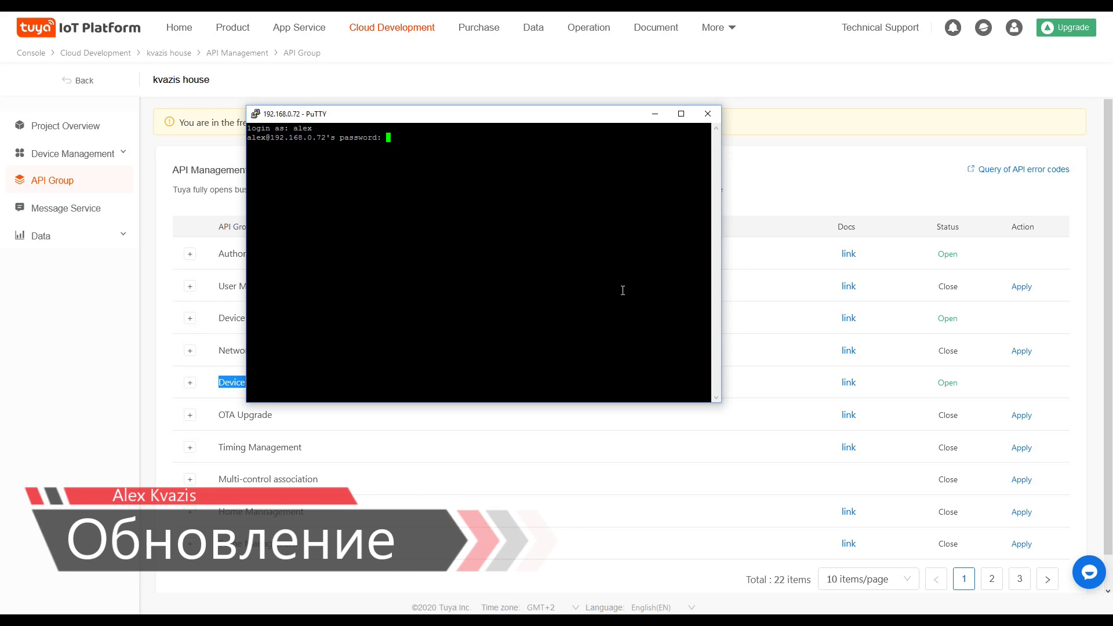
{"action": "key", "text": "Return"}
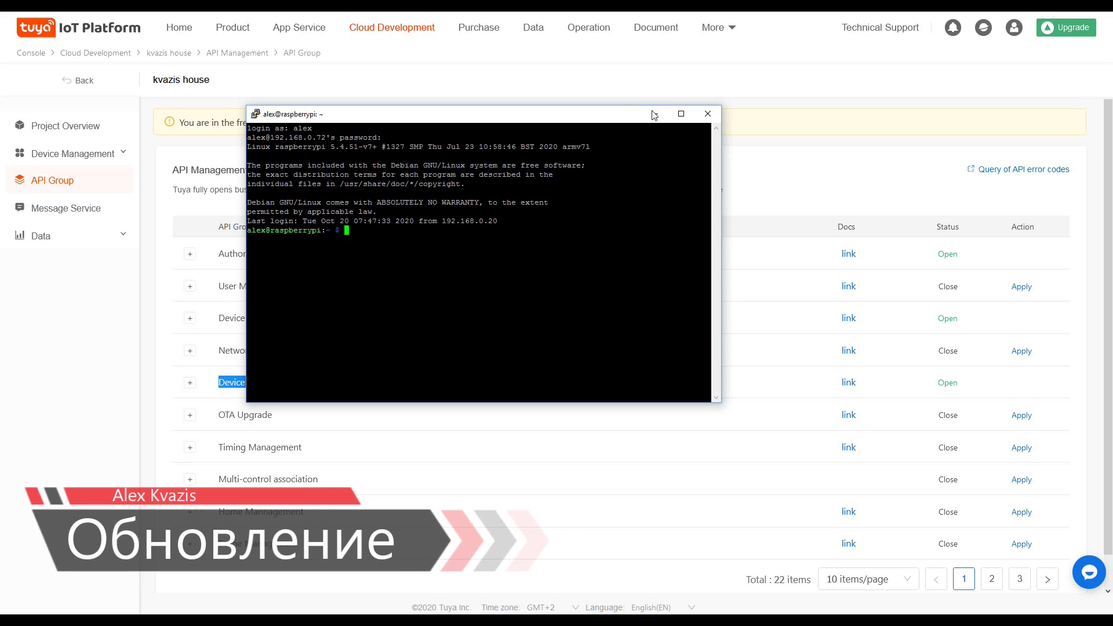
Maximize and clear the terminal, then run sudo apt-get update
{"action": "left_click", "coordinate": [682, 114]}
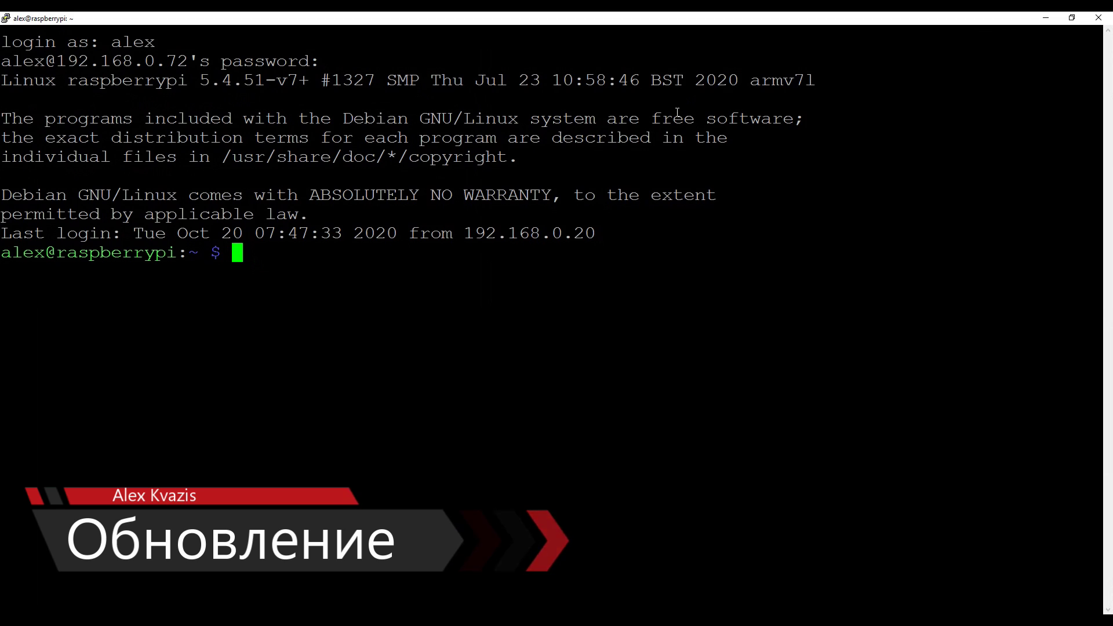
{"action": "key", "text": "ctrl+l"}
{"action": "type", "text": "sudo apt-get update"}
{"action": "key", "text": "Return"}
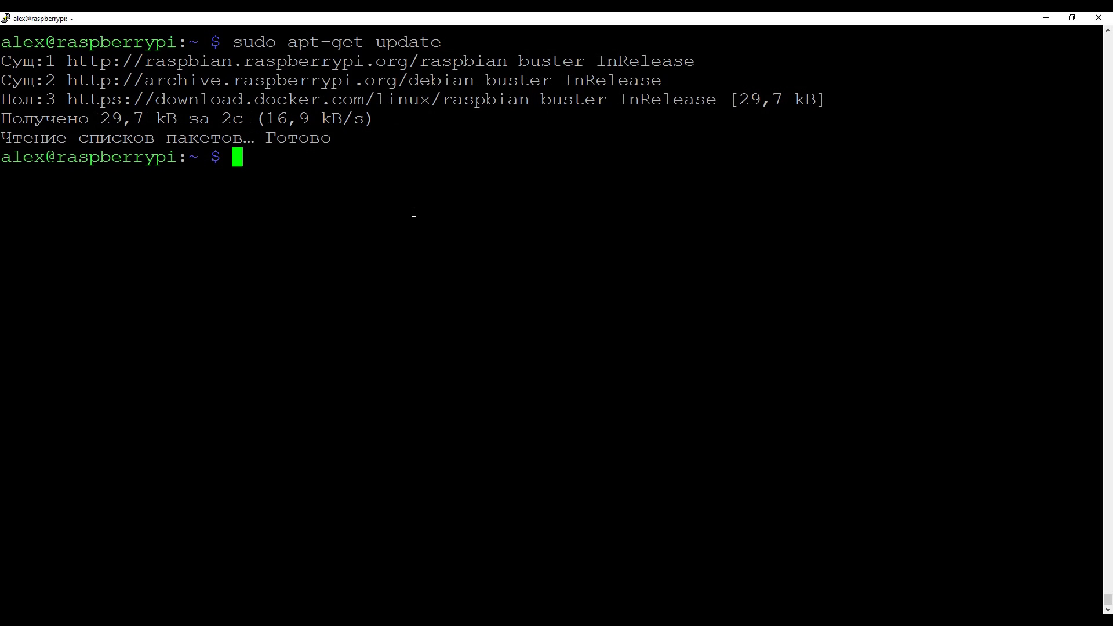
Run sudo apt-get -y upgrade and clear the terminal afterwards
{"action": "right_click", "coordinate": [268, 161]}
{"action": "key", "text": "Return"}
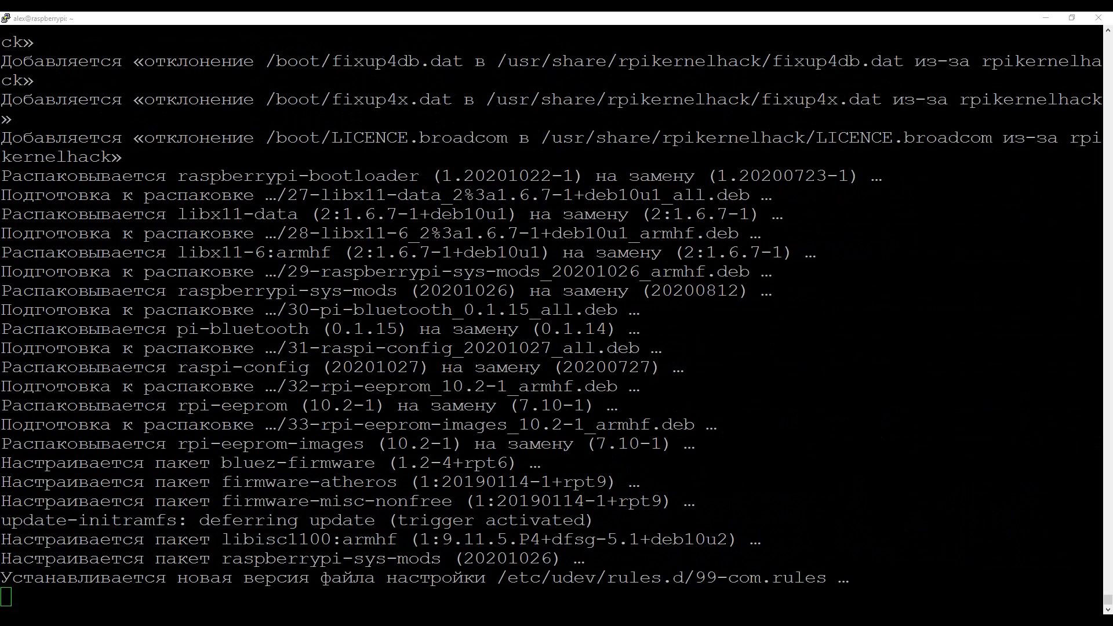
{"action": "left_click", "coordinate": [530, 510]}
{"action": "key", "text": "ctrl+l"}
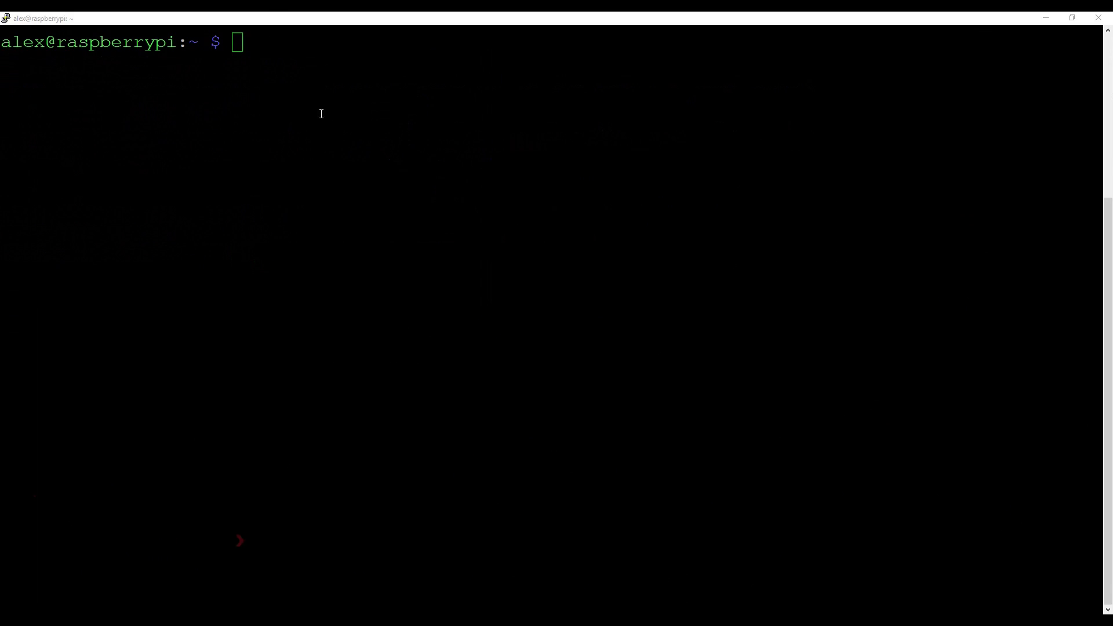
Install npm with sudo apt-get install npm, confirming with y, then clear the screen
{"action": "right_click", "coordinate": [281, 62]}
{"action": "key", "text": "Return"}
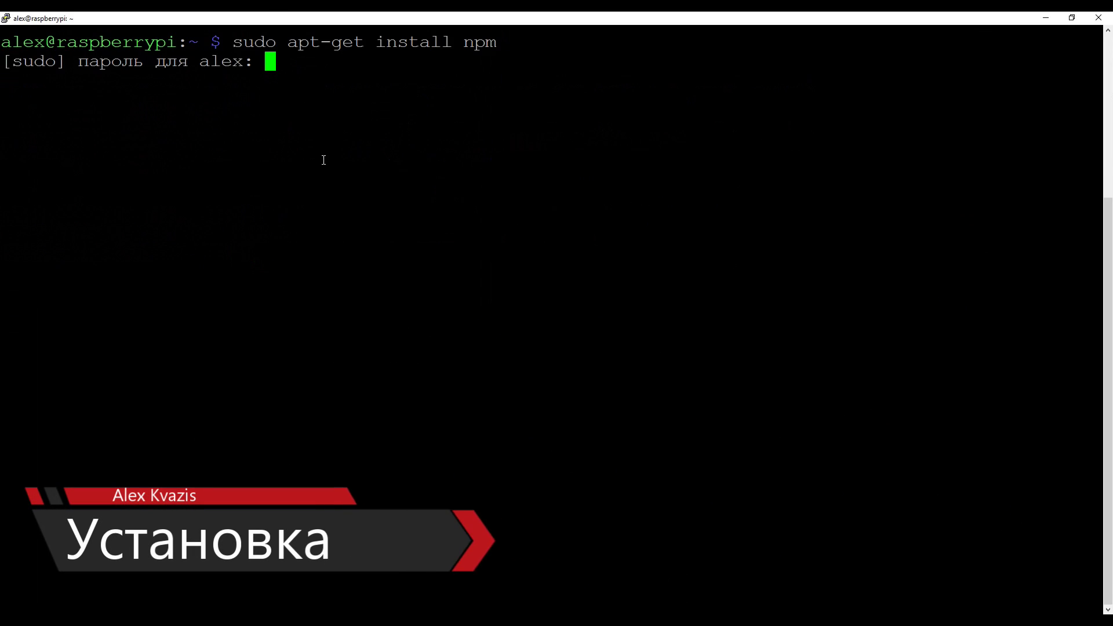
{"action": "key", "text": "Return"}
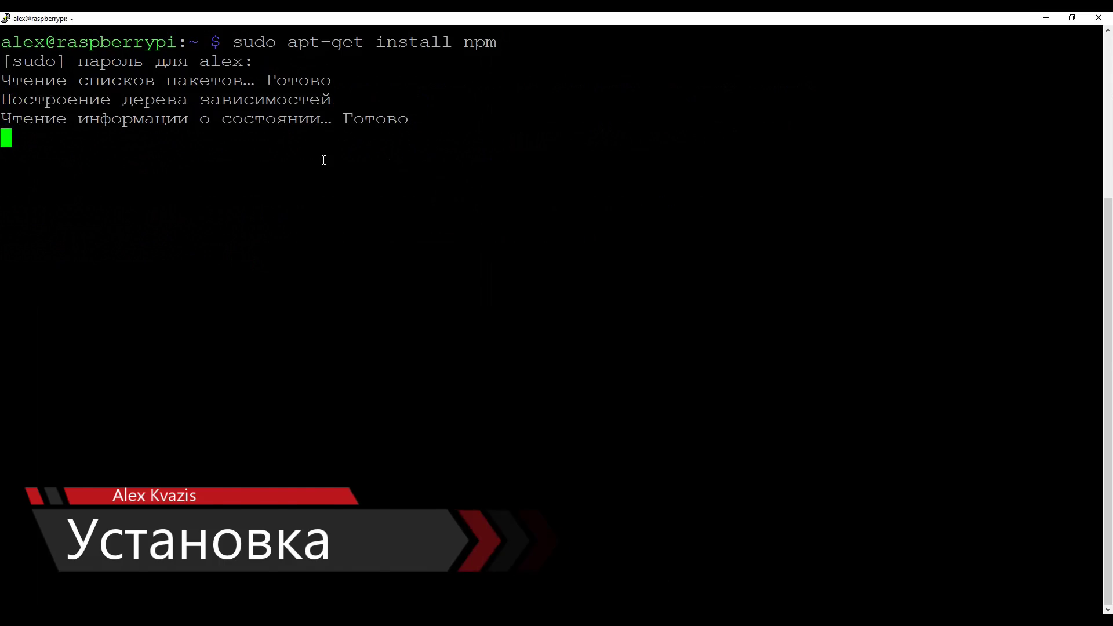
{"action": "key", "text": "Return"}
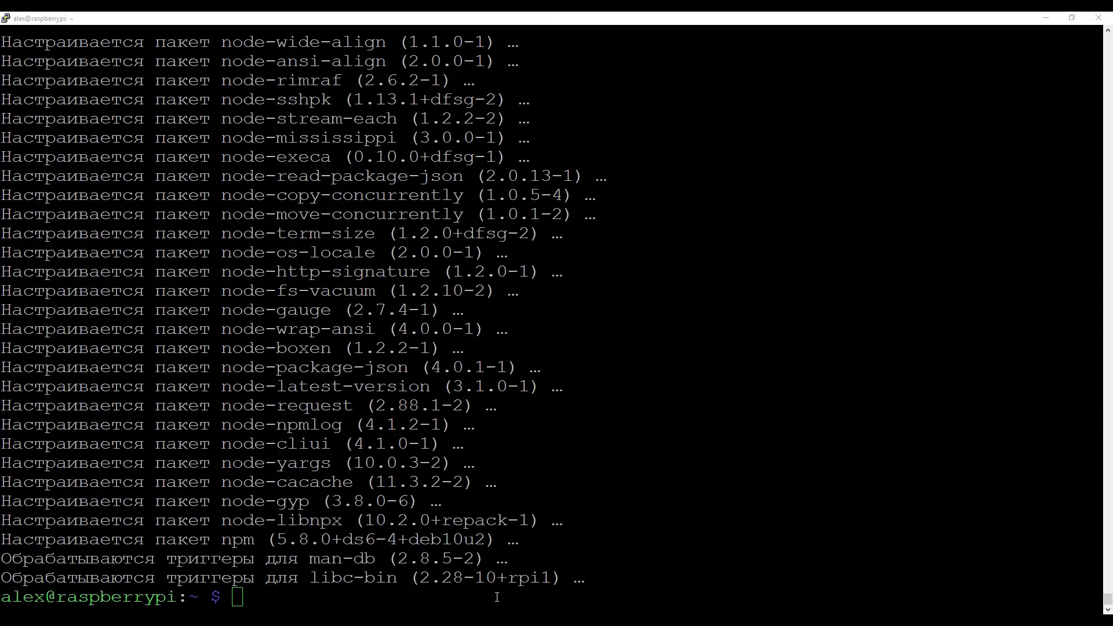
{"action": "key", "text": "ctrl+l"}
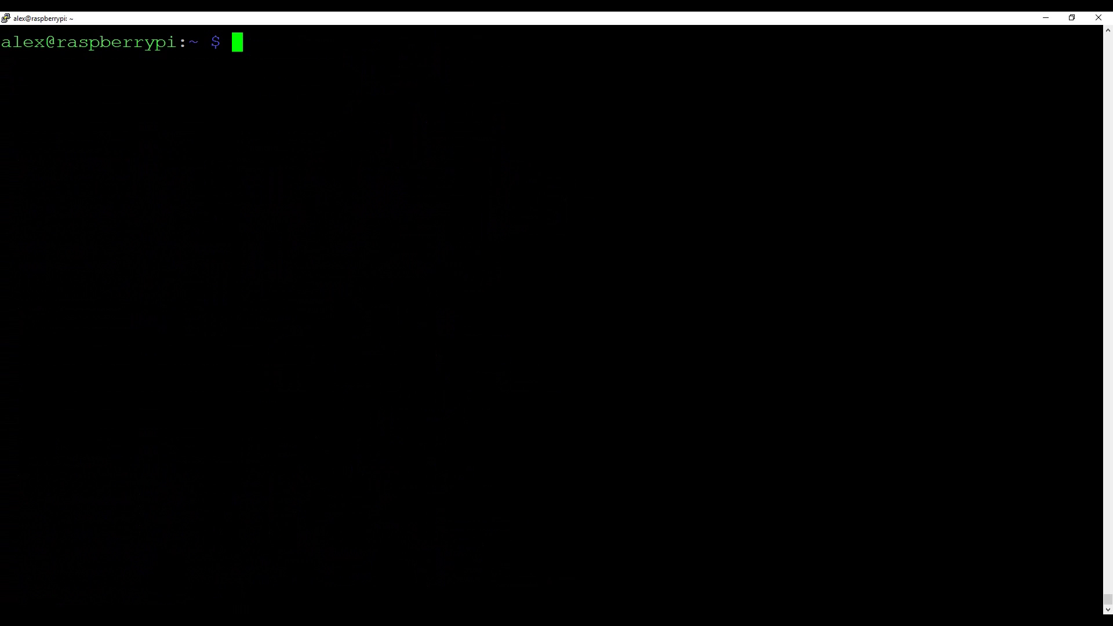
{"action": "right_click", "coordinate": [311, 117]}
{"action": "key", "text": "Return"}
{"action": "key", "text": "Return"}
{"action": "right_click", "coordinate": [397, 253]}
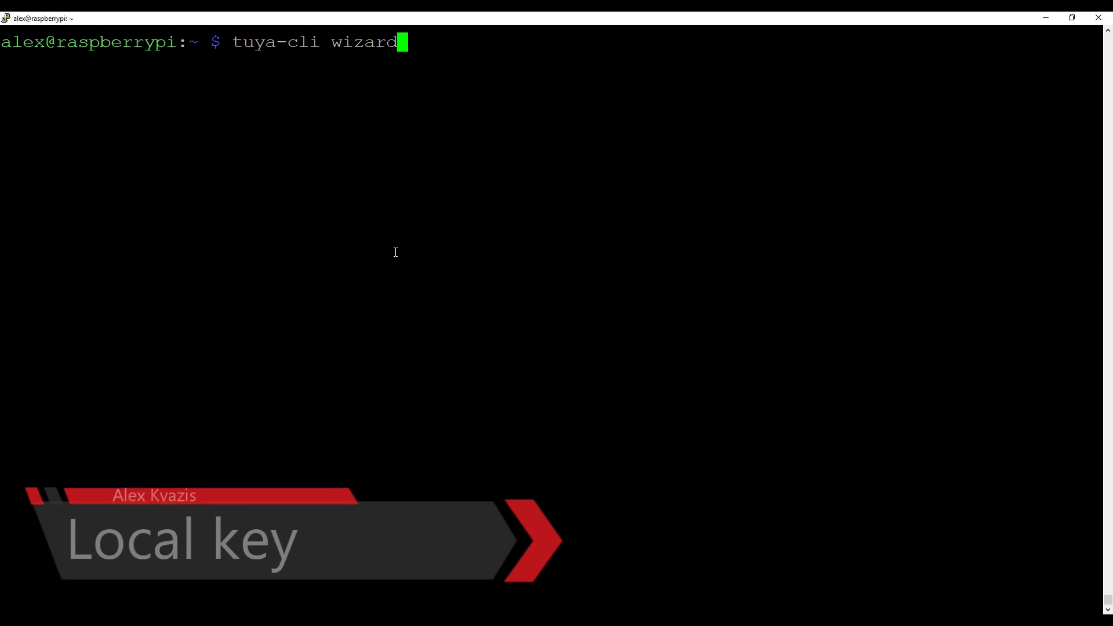
{"action": "key", "text": "Return"}
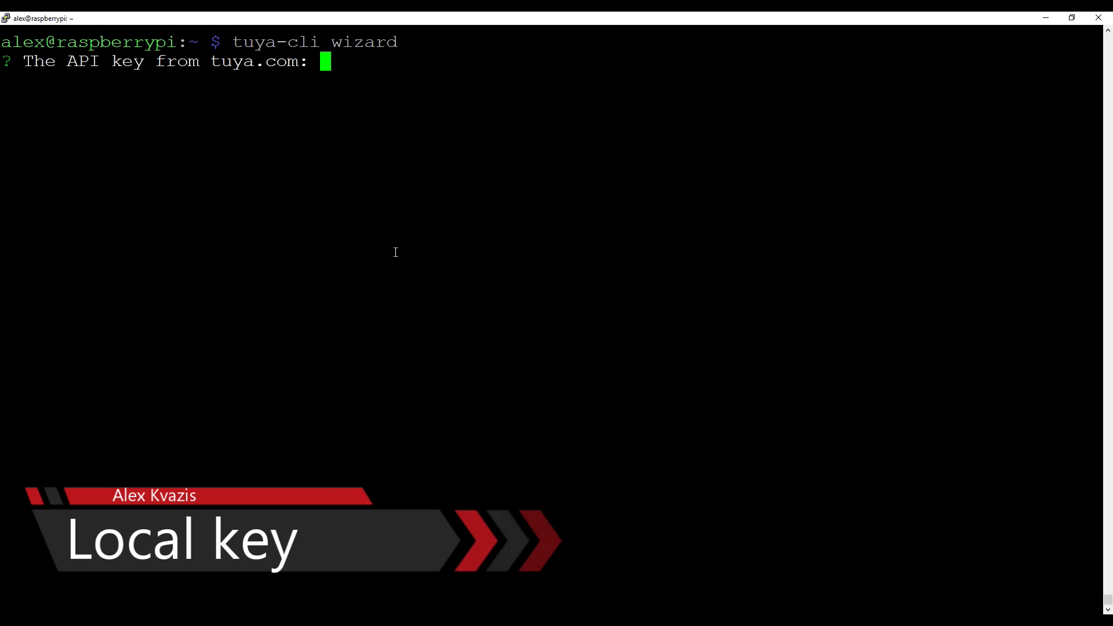
{"action": "key", "text": "alt+Tab"}
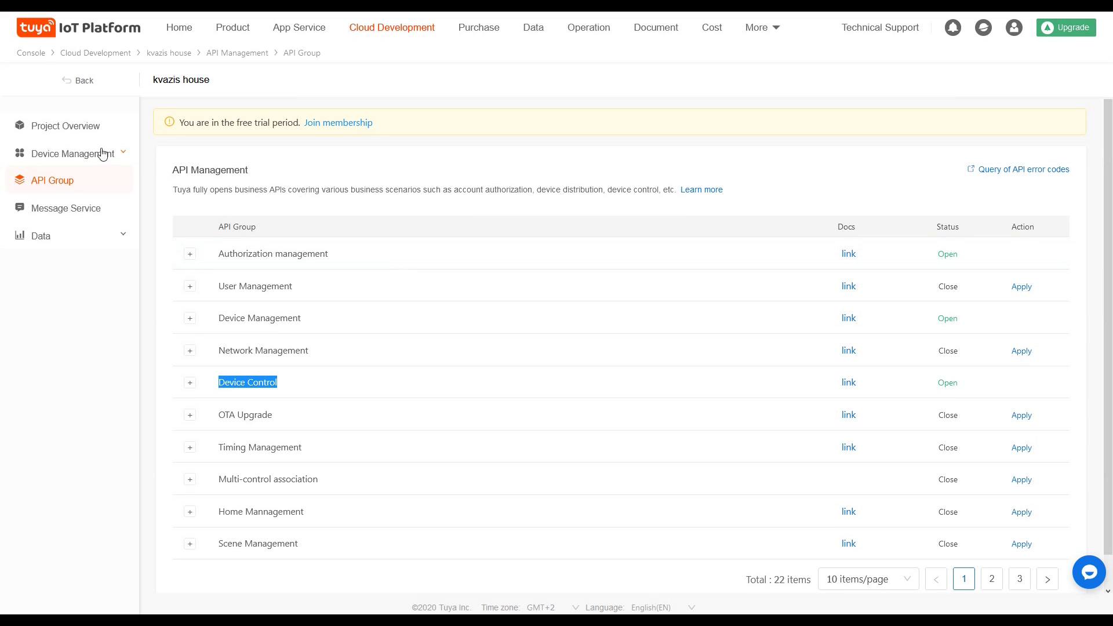
Copy the project's Access ID into the tuya-cli wizard as the API key
{"action": "left_click", "coordinate": [90, 130]}
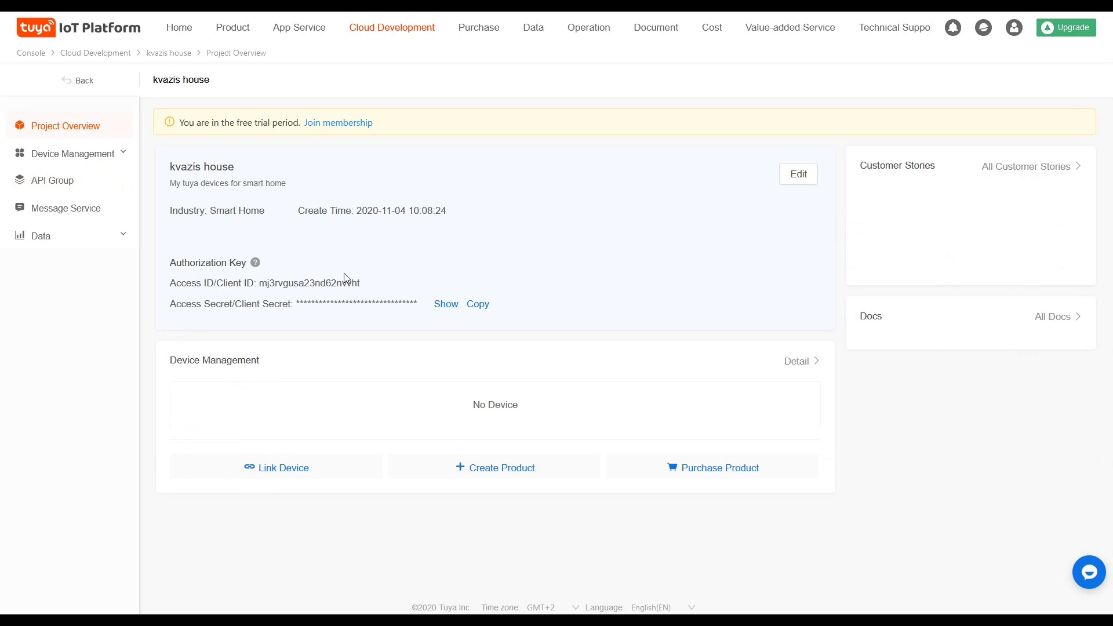
{"action": "left_click_drag", "start_coordinate": [368, 289], "coordinate": [263, 282]}
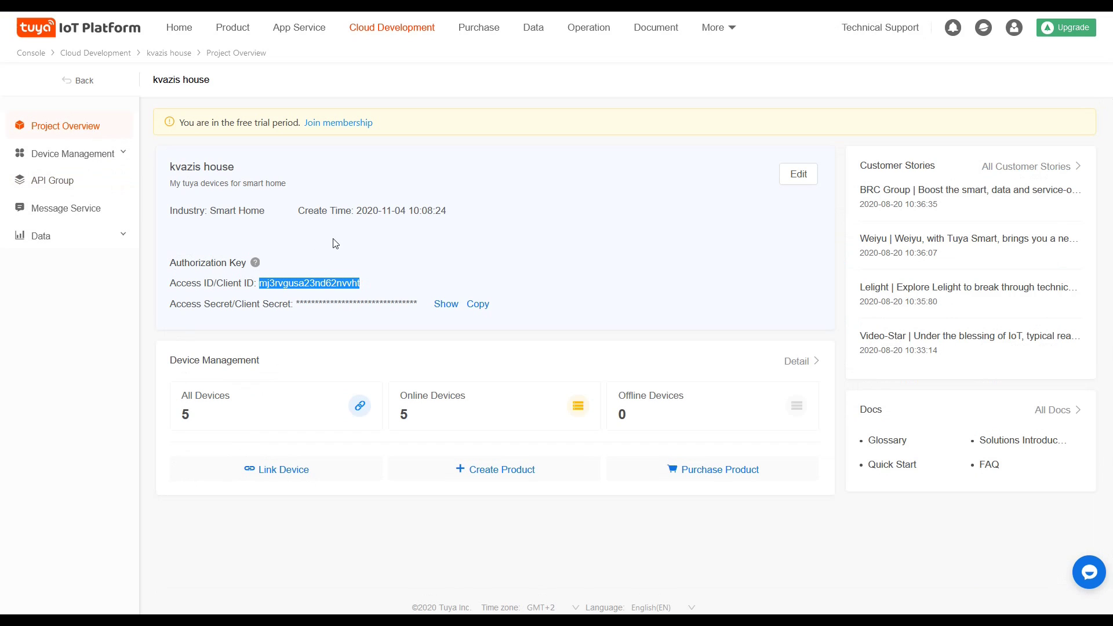
{"action": "key", "text": "alt+Tab"}
{"action": "right_click", "coordinate": [373, 106]}
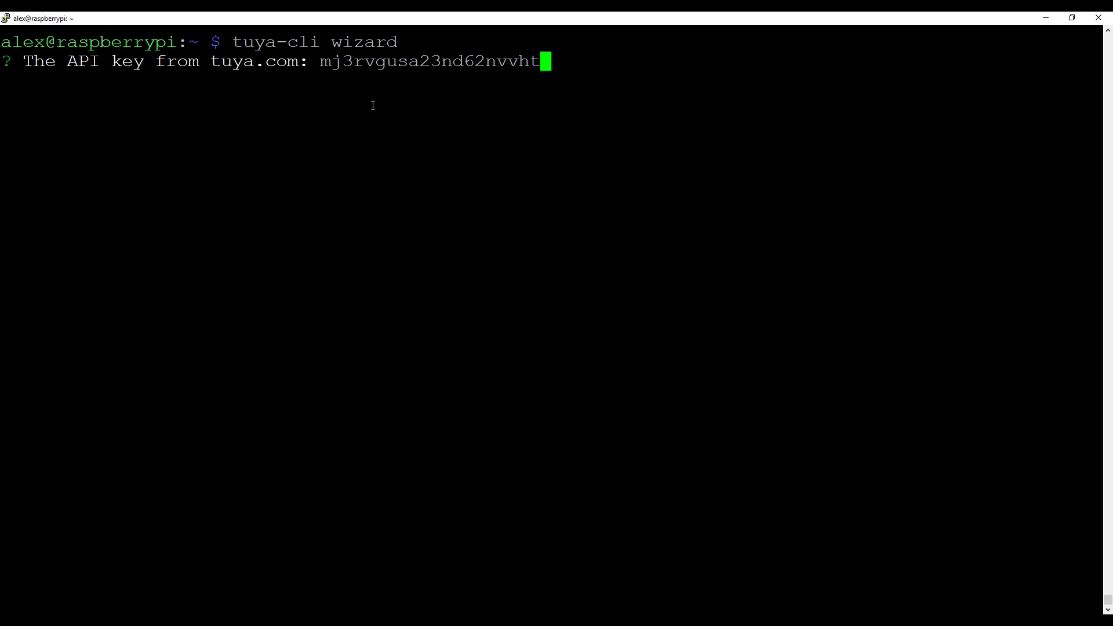
{"action": "key", "text": "Return"}
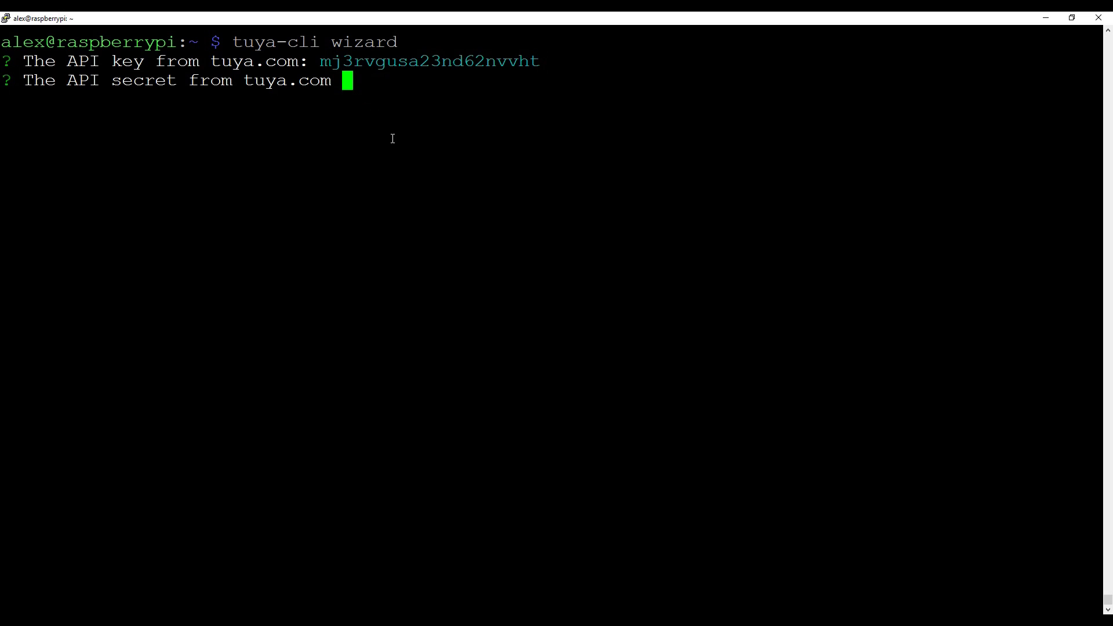
Enter the project's Access Secret as the wizard's API secret and expand Device Management
{"action": "key", "text": "alt+Tab"}
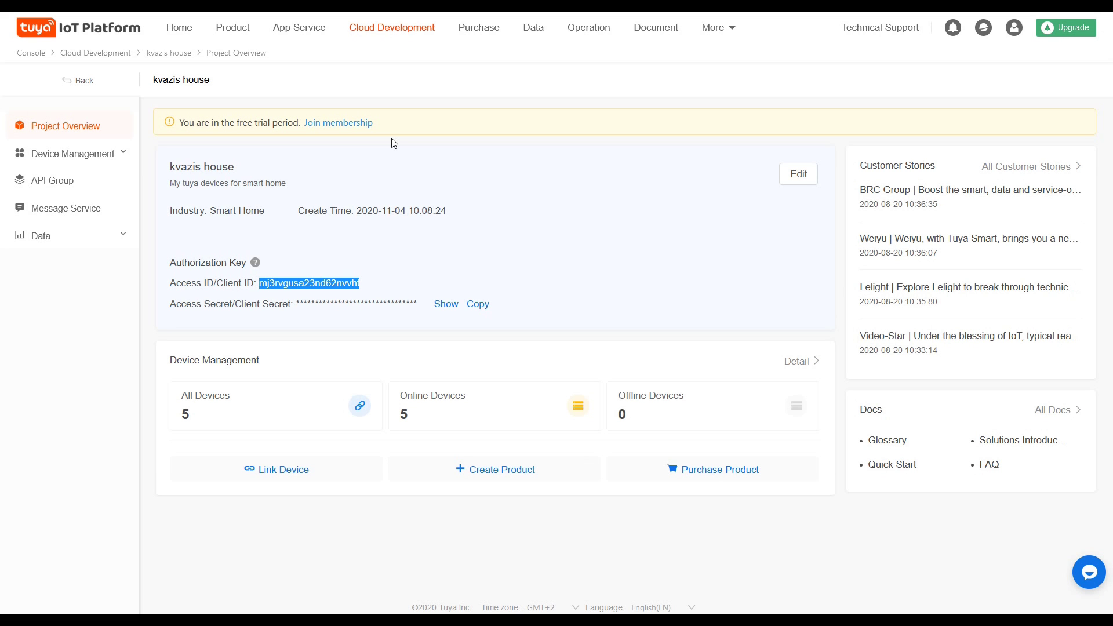
{"action": "left_click", "coordinate": [484, 309]}
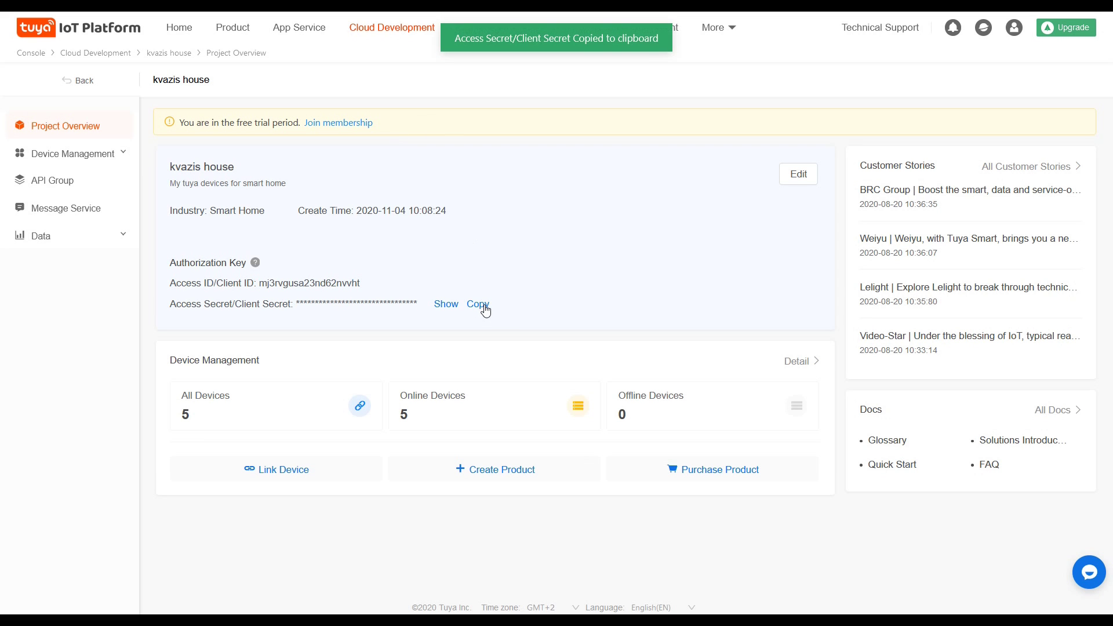
{"action": "key", "text": "alt+Tab"}
{"action": "right_click", "coordinate": [403, 168]}
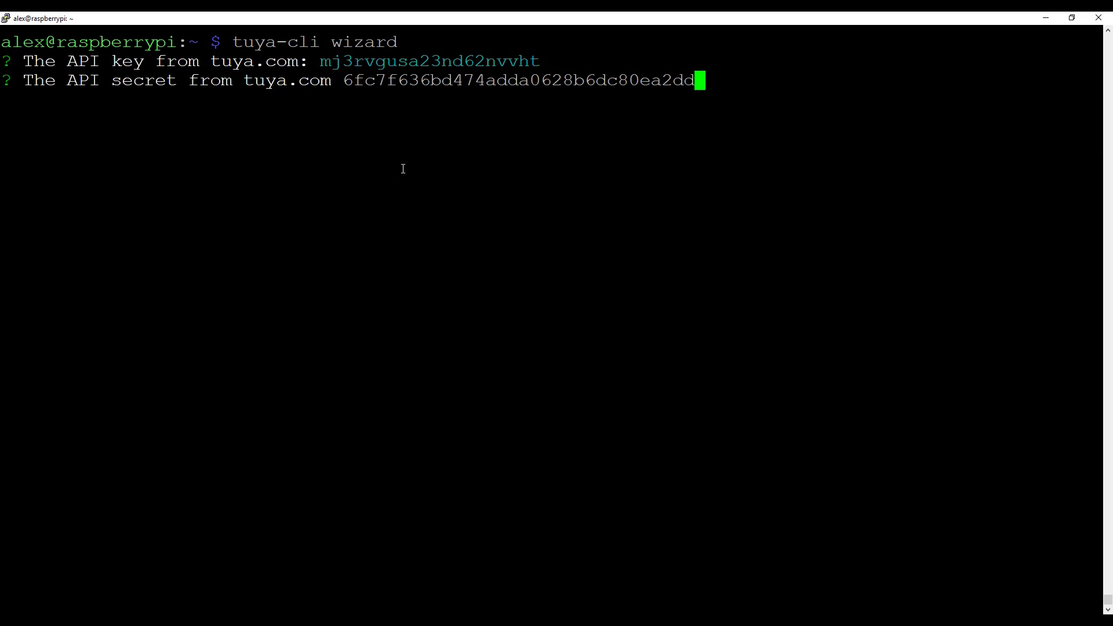
{"action": "key", "text": "Return"}
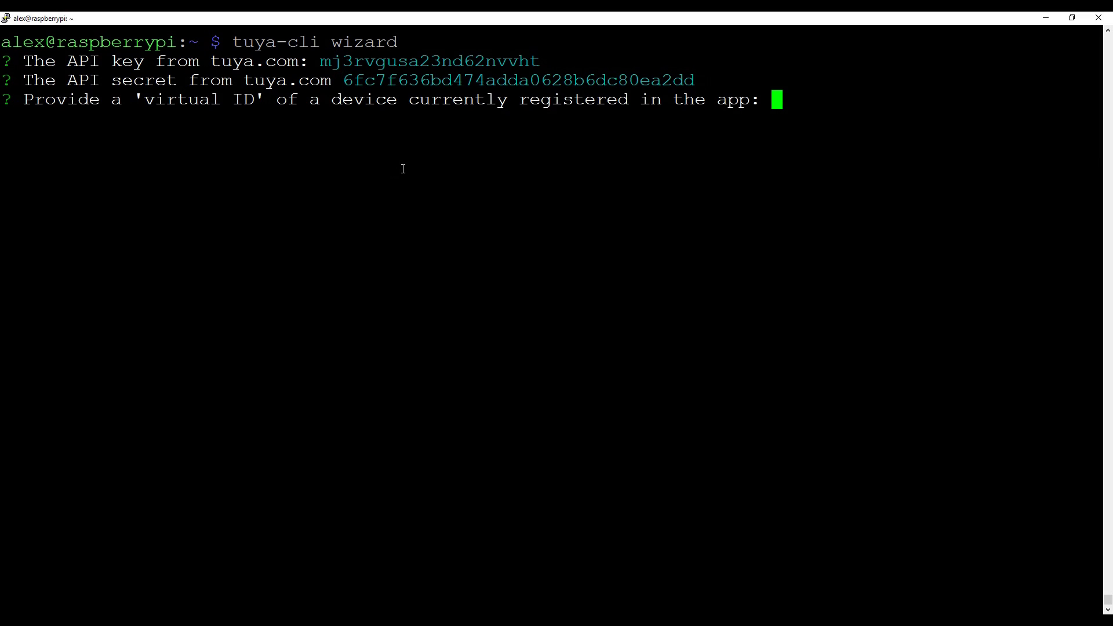
{"action": "key", "text": "alt+Tab"}
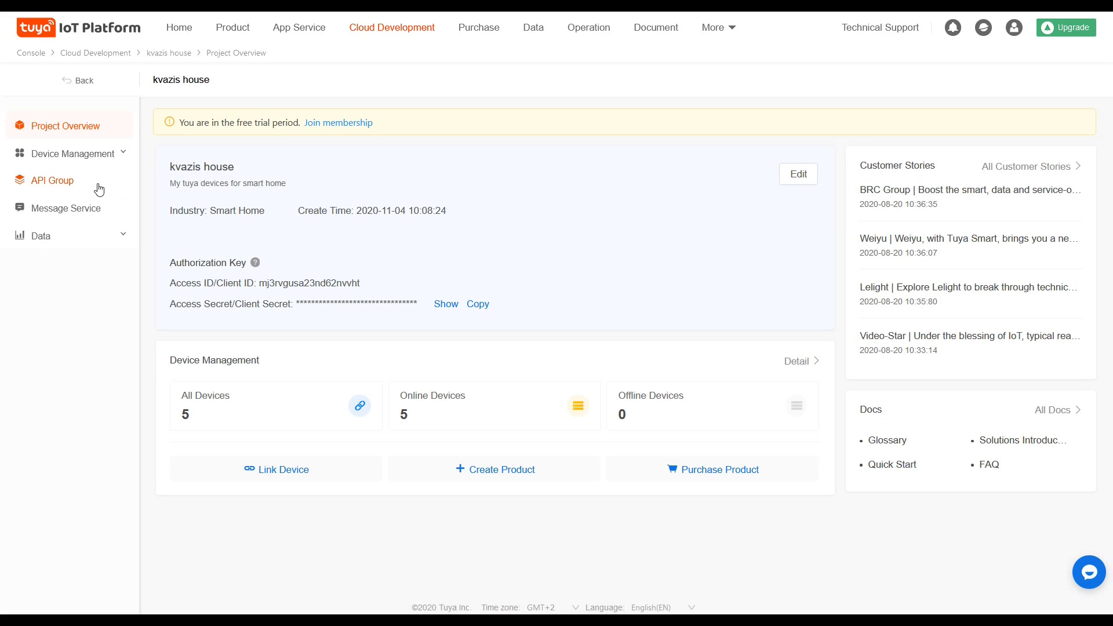
{"action": "left_click", "coordinate": [107, 157]}
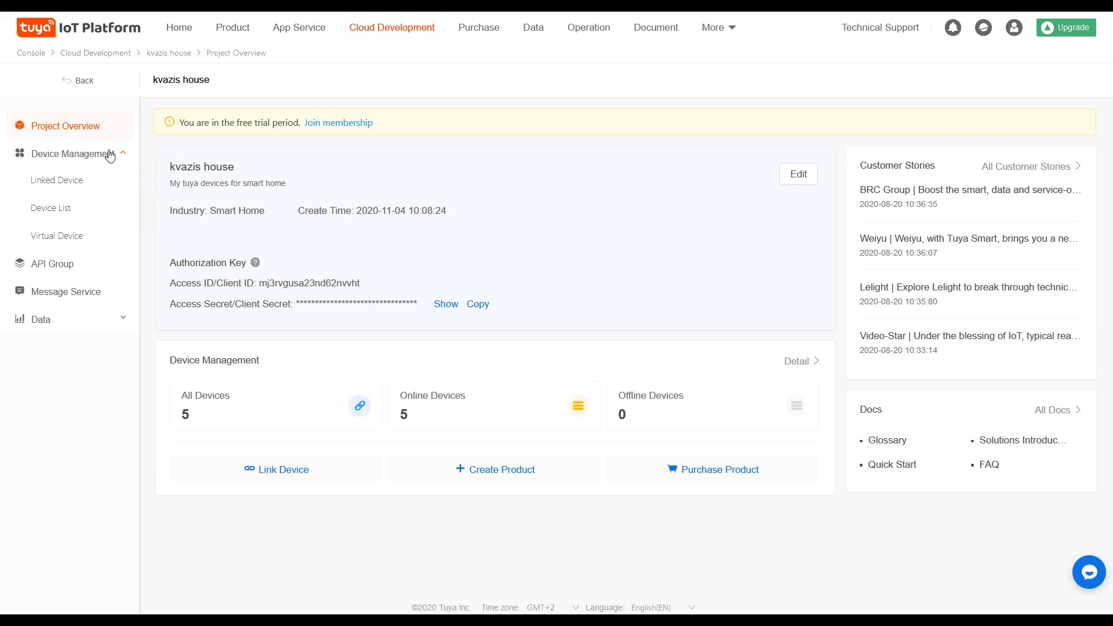
List Europe data center devices and submit the SMART CW LIGHT device ID as the virtual ID
{"action": "left_click", "coordinate": [65, 213]}
{"action": "left_click", "coordinate": [488, 239]}
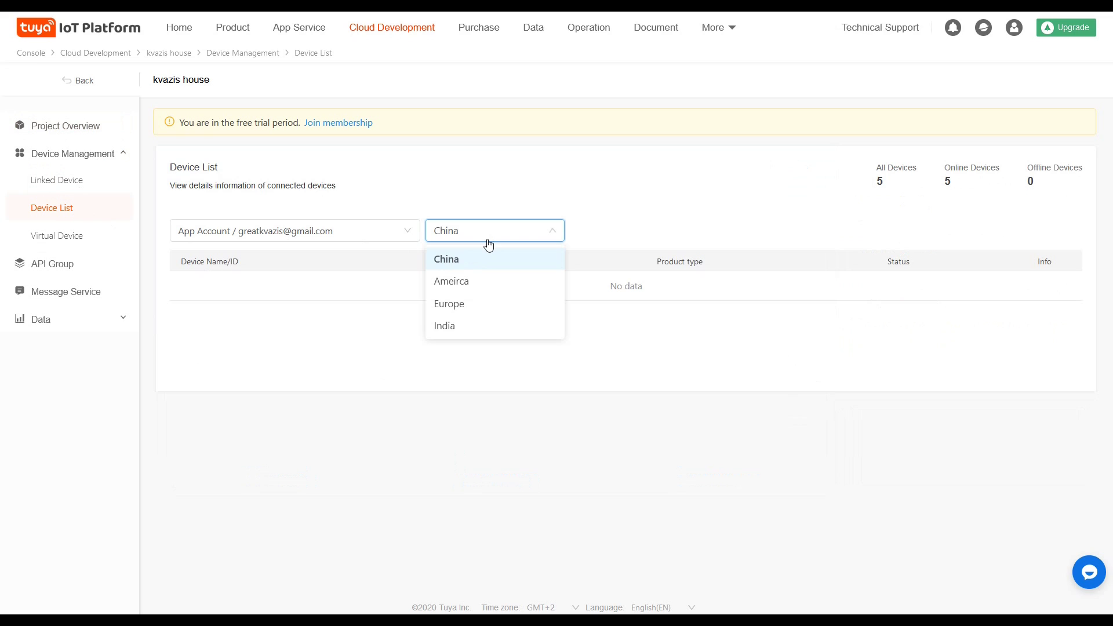
{"action": "left_click", "coordinate": [455, 307]}
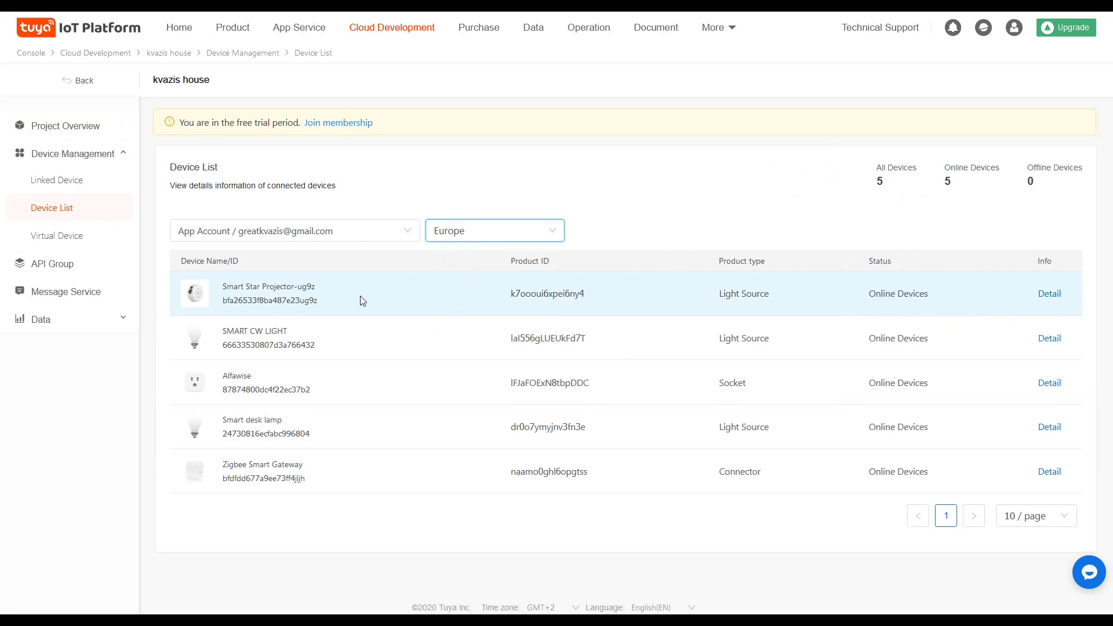
{"action": "left_click_drag", "start_coordinate": [316, 345], "coordinate": [227, 350]}
{"action": "key", "text": "ctrl+c"}
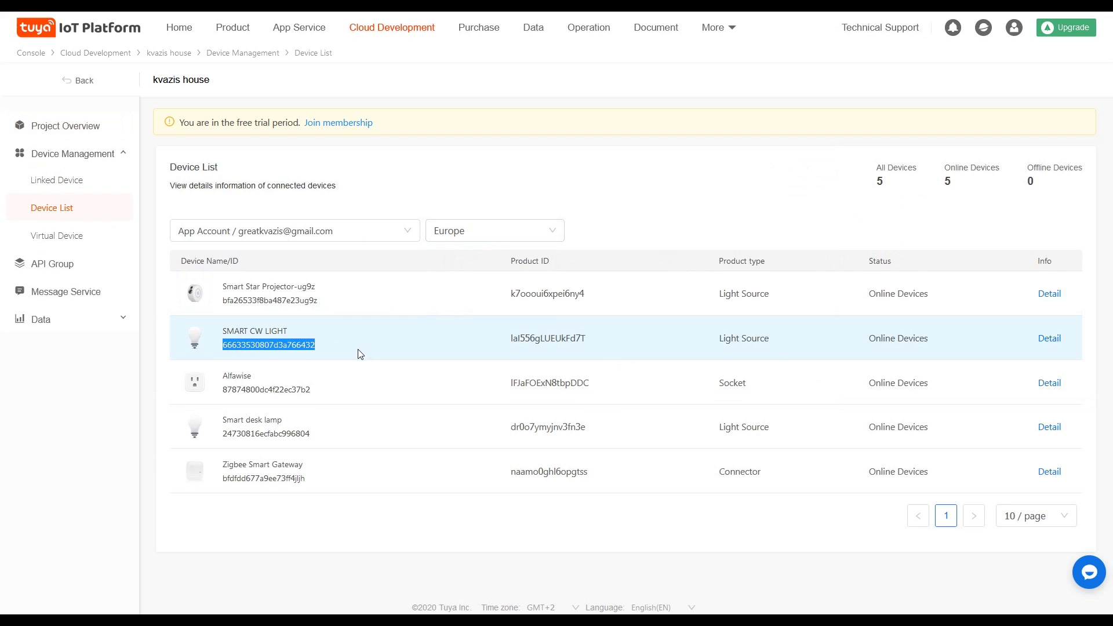
{"action": "key", "text": "alt+Tab"}
{"action": "right_click", "coordinate": [467, 211]}
{"action": "key", "text": "Return"}
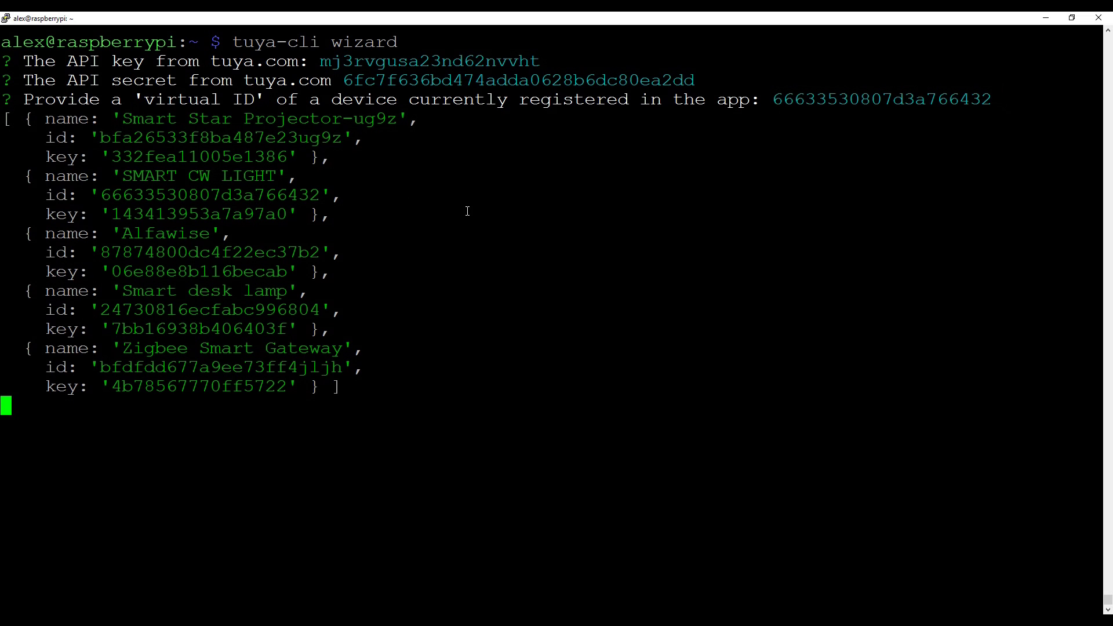
Copy the ids and local keys of the first device, SMART CW LIGHT and Alfawise
{"action": "left_click_drag", "start_coordinate": [360, 388], "coordinate": [2, 116]}
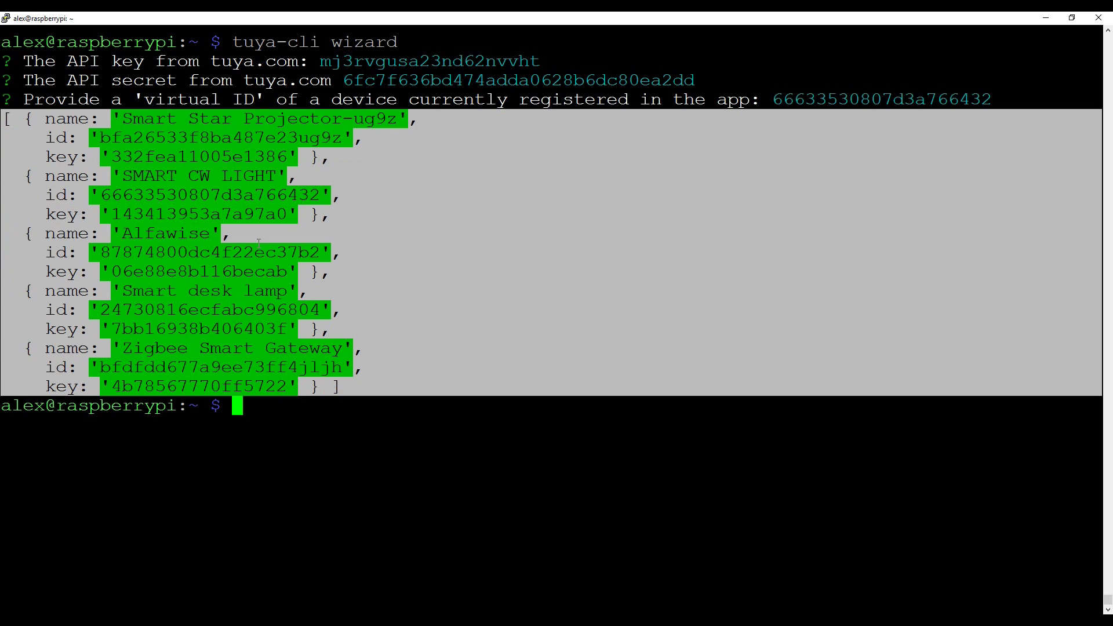
{"action": "left_click", "coordinate": [134, 137]}
{"action": "left_click_drag", "start_coordinate": [102, 137], "coordinate": [336, 138]}
{"action": "left_click_drag", "start_coordinate": [112, 155], "coordinate": [283, 161]}
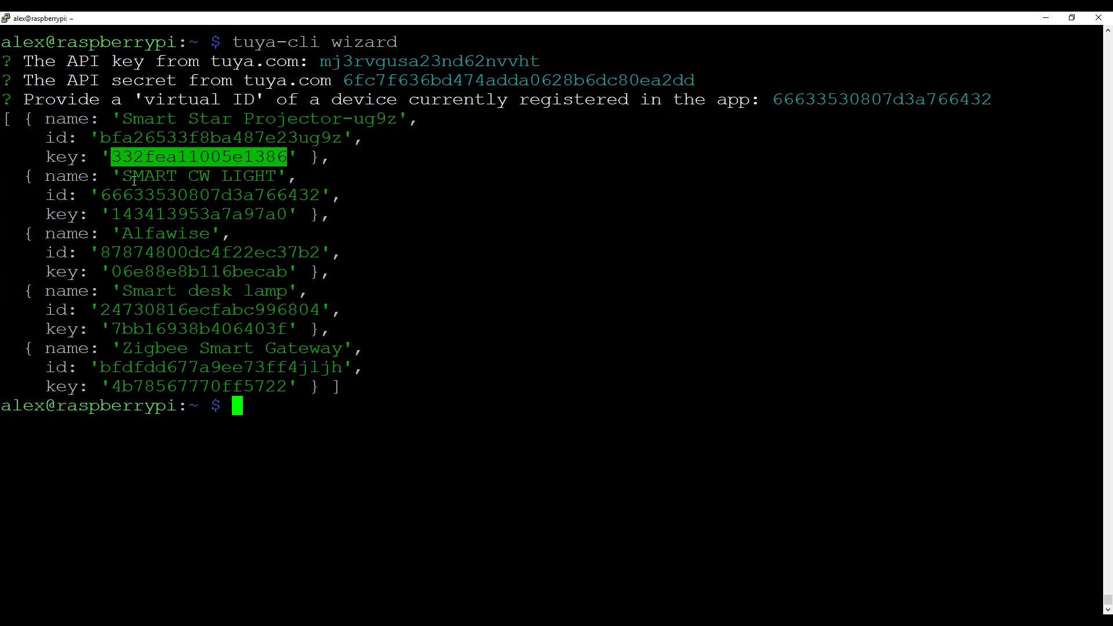
{"action": "left_click_drag", "start_coordinate": [107, 192], "coordinate": [314, 193]}
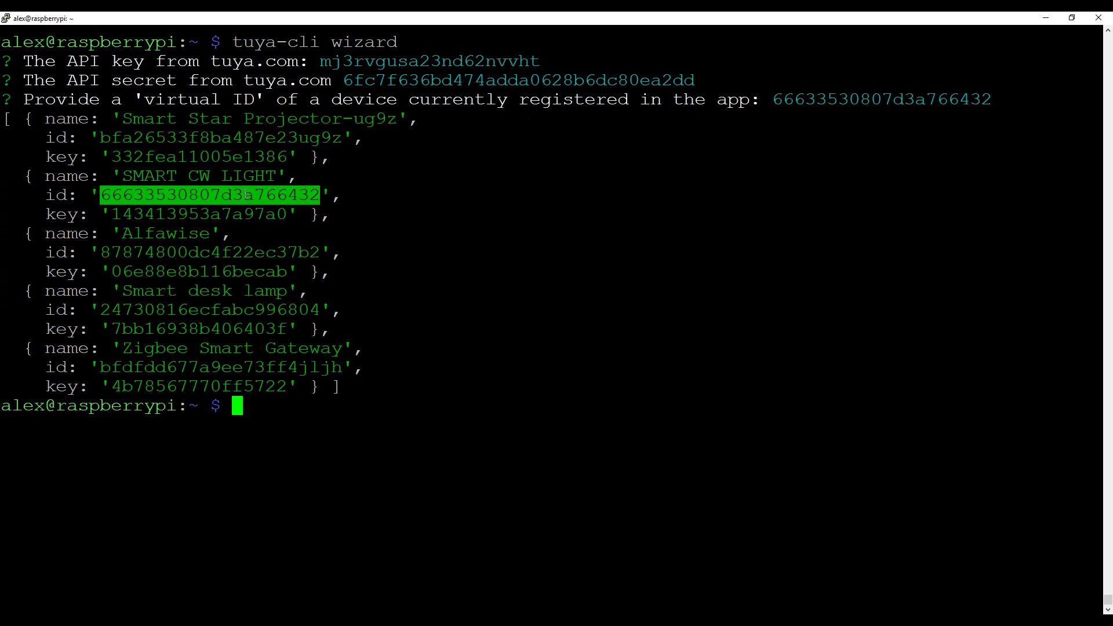
{"action": "left_click_drag", "start_coordinate": [112, 214], "coordinate": [280, 212]}
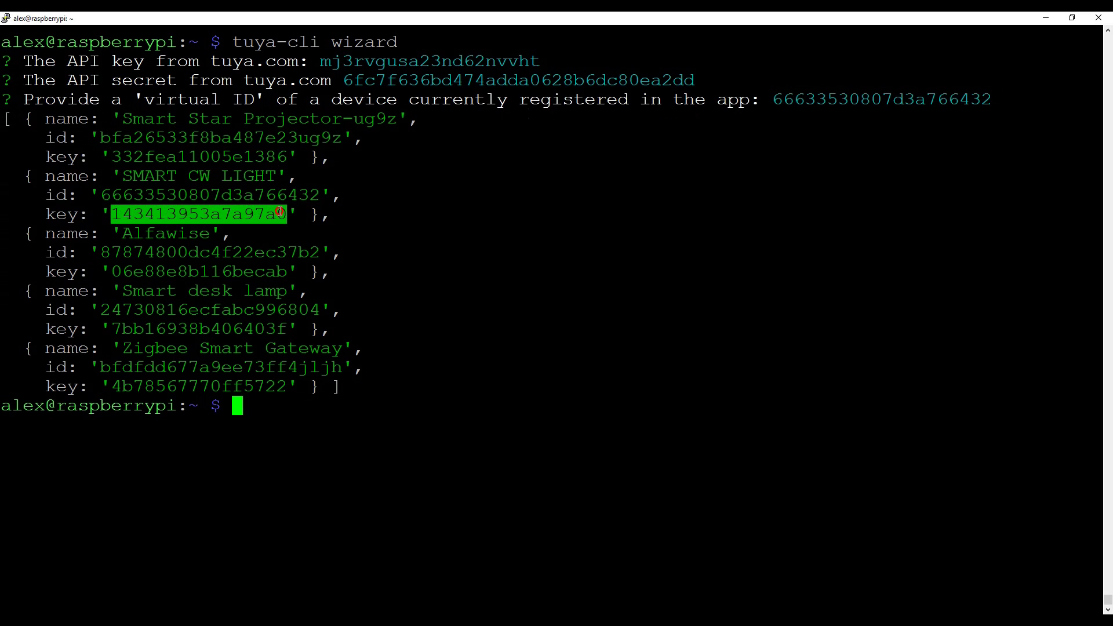
{"action": "left_click_drag", "start_coordinate": [109, 248], "coordinate": [313, 246]}
{"action": "left_click_drag", "start_coordinate": [112, 272], "coordinate": [285, 278]}
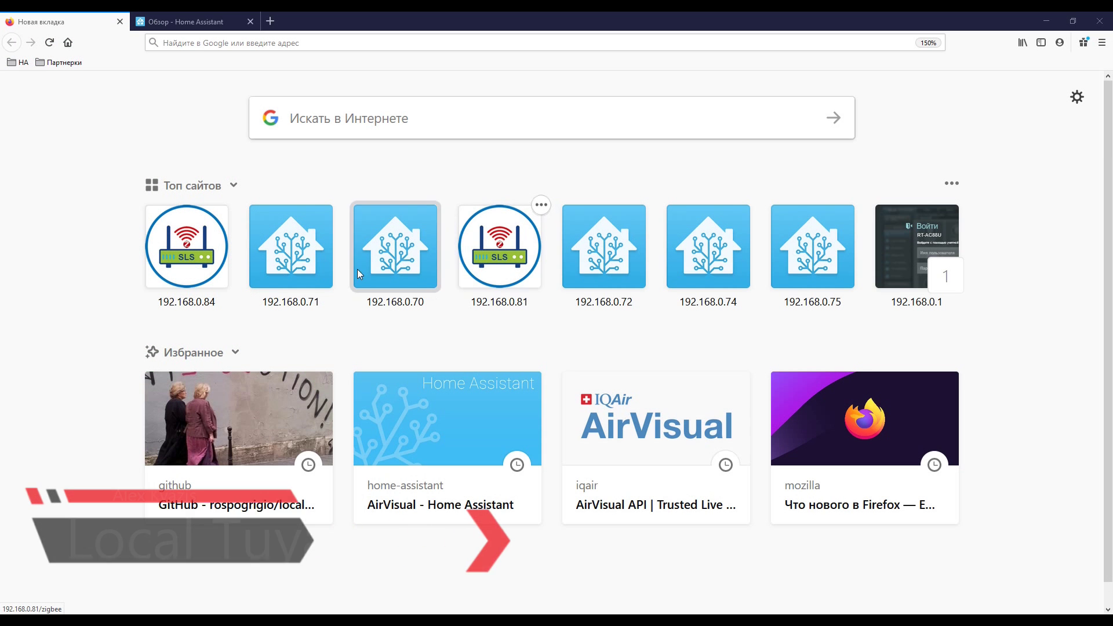
Load the localtuya GitHub repository, skim its README, then open HACS in Home Assistant
{"action": "left_click", "coordinate": [244, 43]}
{"action": "type", "text": "https://github.com/rospogrigio/localtuya"}
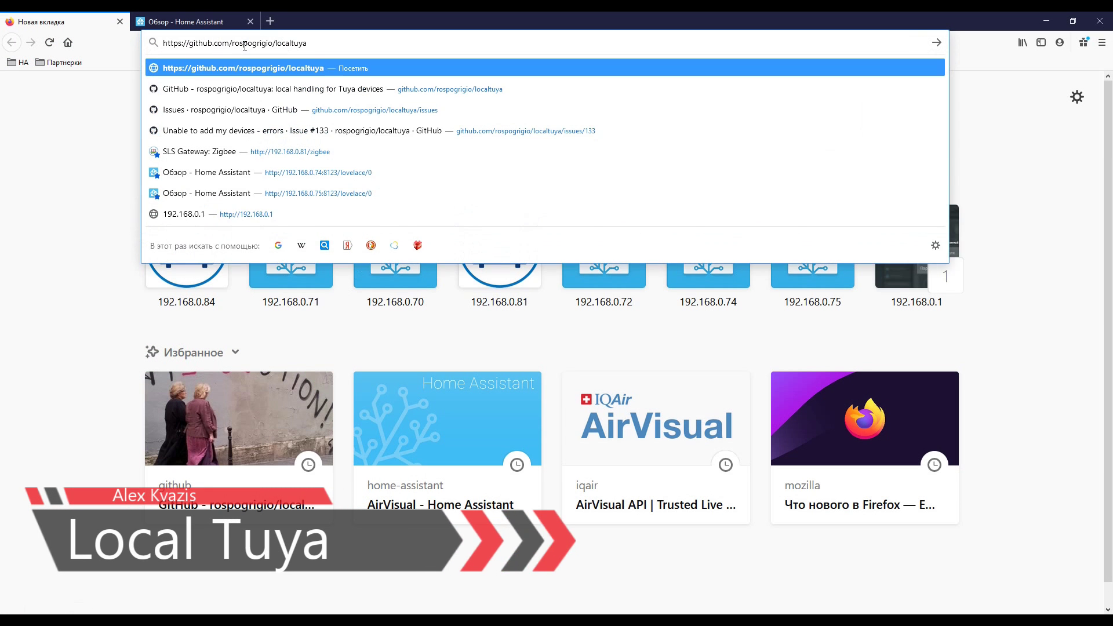
{"action": "key", "text": "Return"}
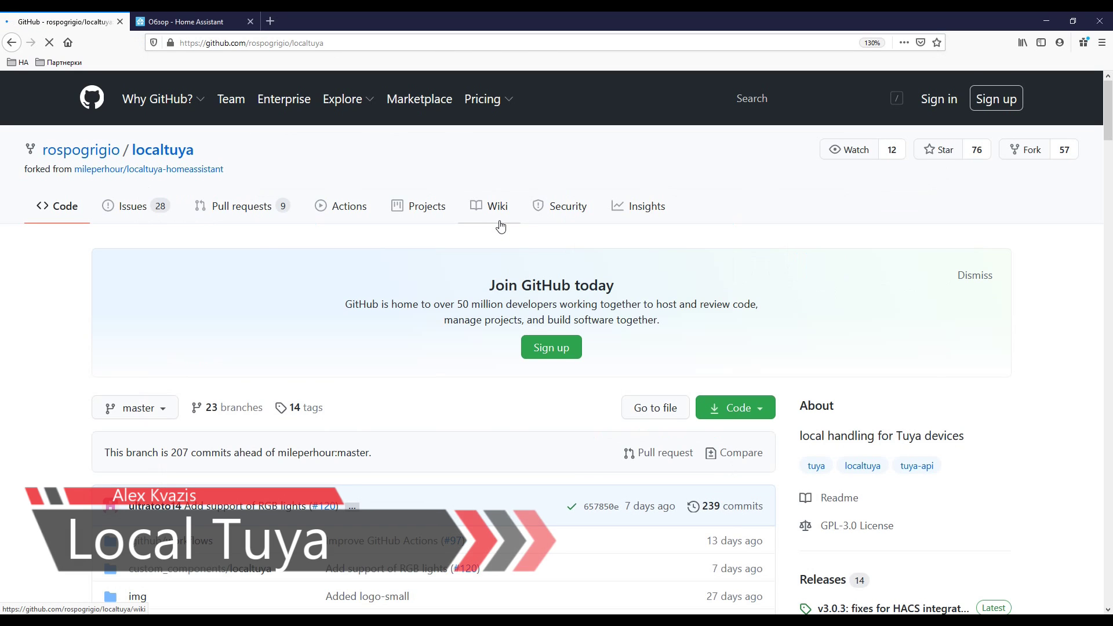
{"action": "scroll", "coordinate": [451, 291], "scroll_direction": "down", "scroll_amount": 10}
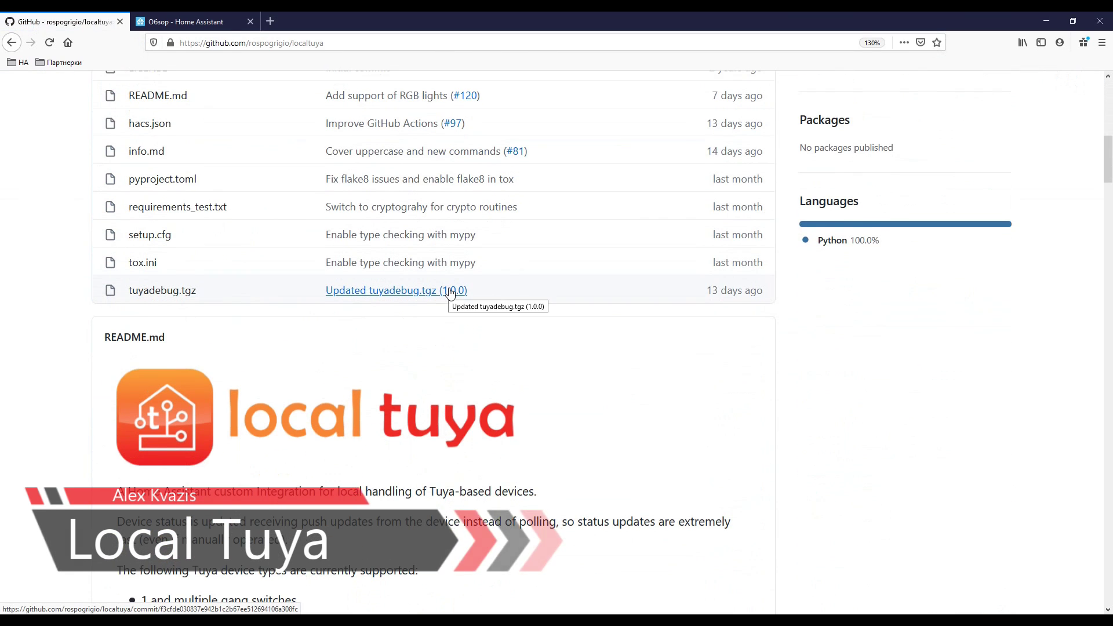
{"action": "scroll", "coordinate": [450, 291], "scroll_direction": "down", "scroll_amount": 3}
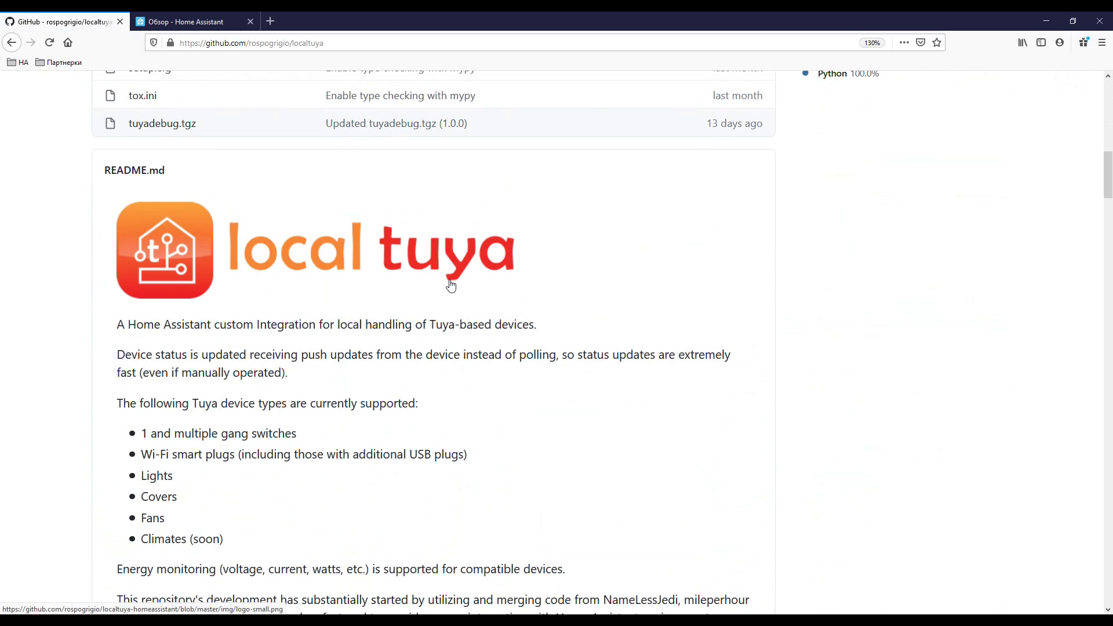
{"action": "scroll", "coordinate": [450, 288], "scroll_direction": "down", "scroll_amount": 3}
{"action": "scroll", "coordinate": [451, 285], "scroll_direction": "up", "scroll_amount": 4}
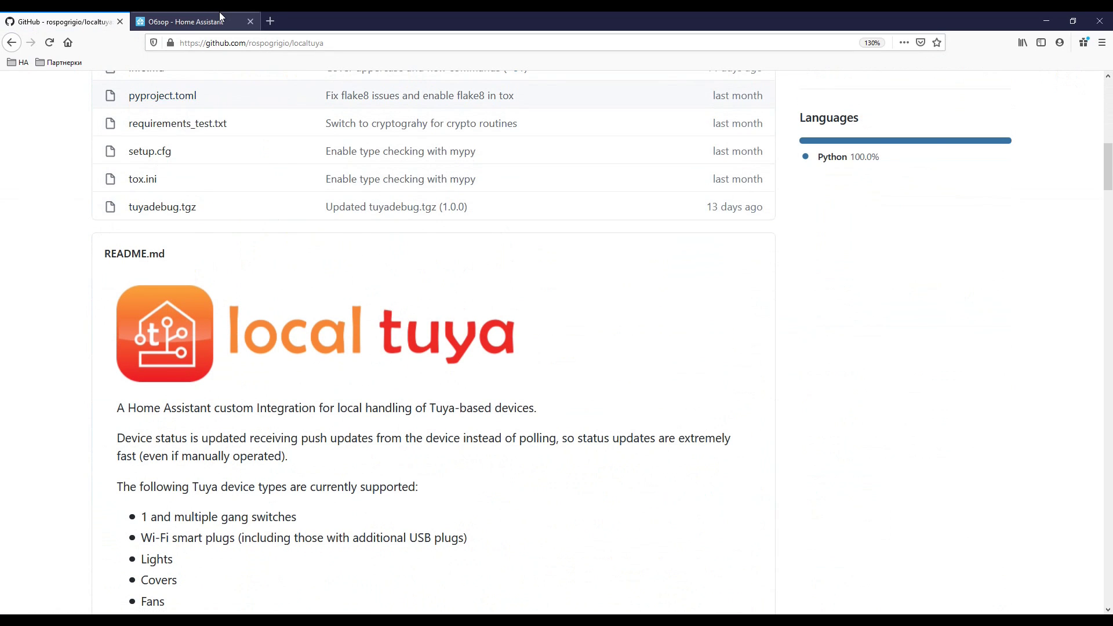
{"action": "left_click", "coordinate": [218, 21]}
{"action": "left_click", "coordinate": [26, 359]}
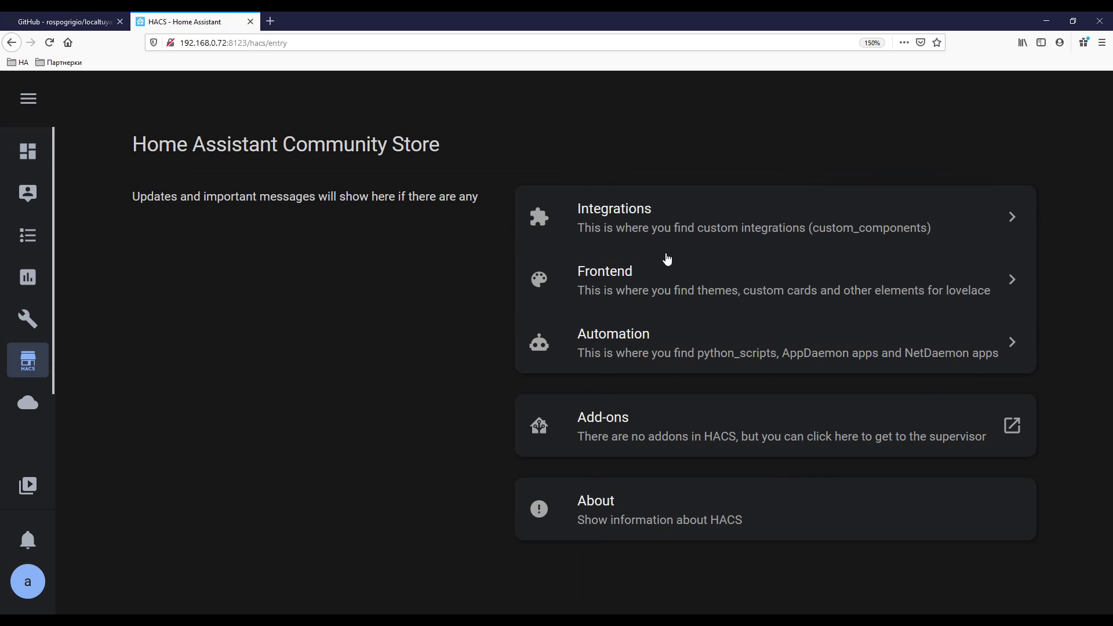
Add the localtuya repository URL to HACS as a custom Integration repository
{"action": "left_click", "coordinate": [672, 230]}
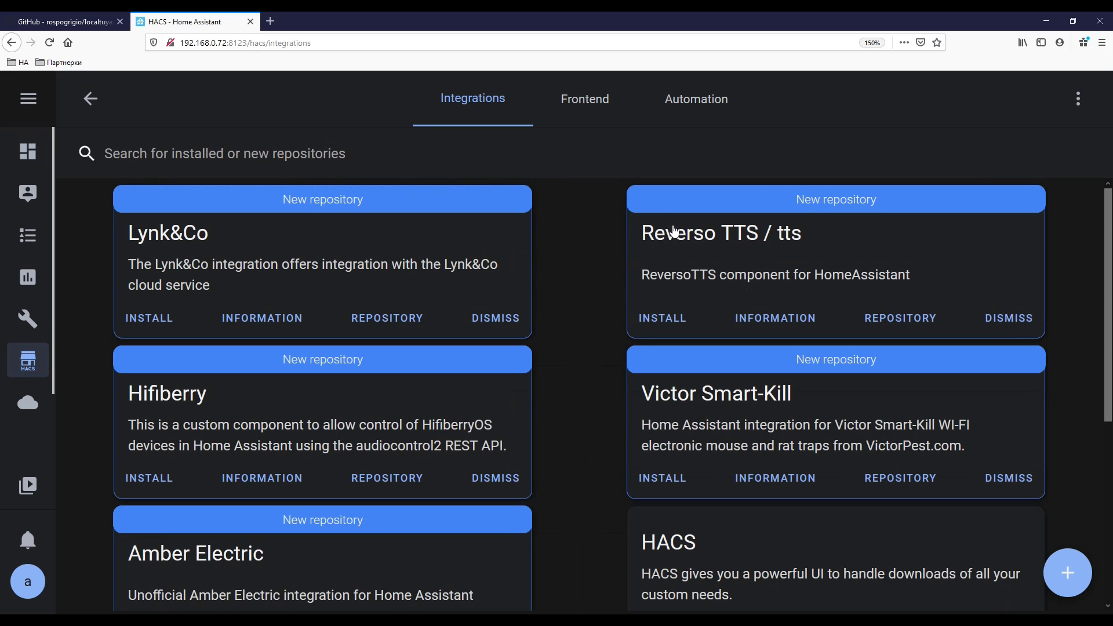
{"action": "left_click", "coordinate": [1086, 110]}
{"action": "left_click", "coordinate": [937, 307]}
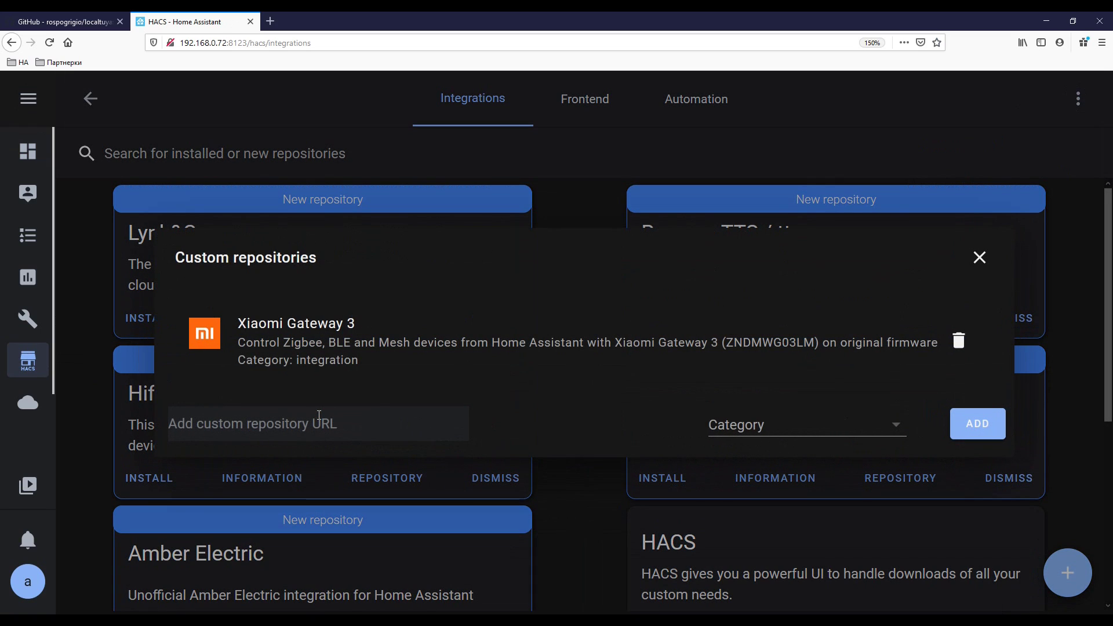
{"action": "type", "text": "https://github.com/rospogrigio/localtuya"}
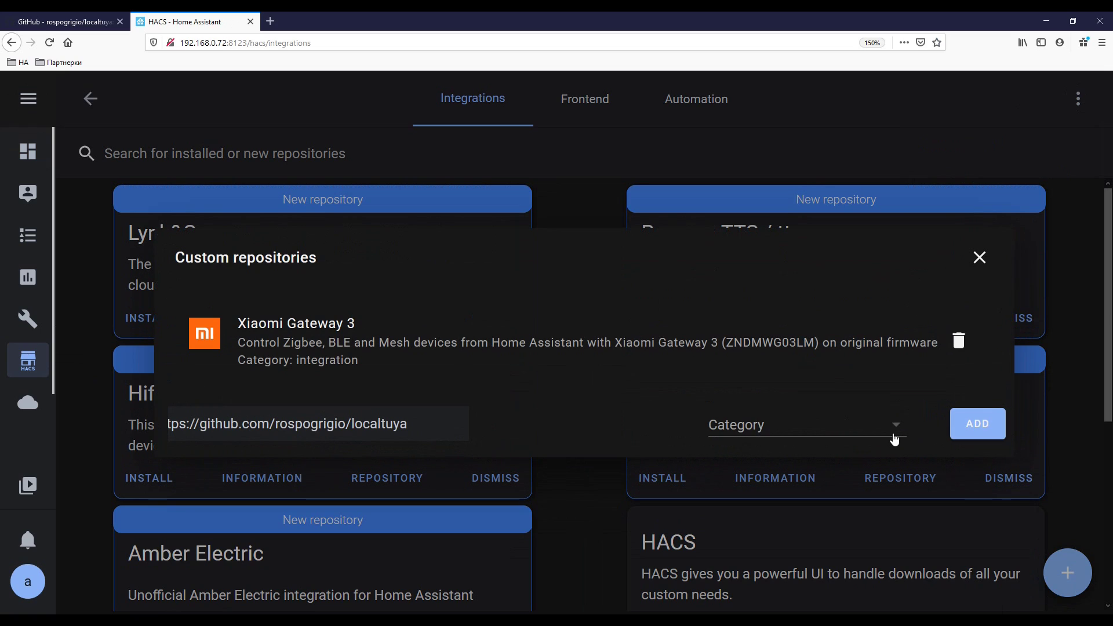
{"action": "left_click", "coordinate": [894, 434]}
{"action": "left_click", "coordinate": [871, 468]}
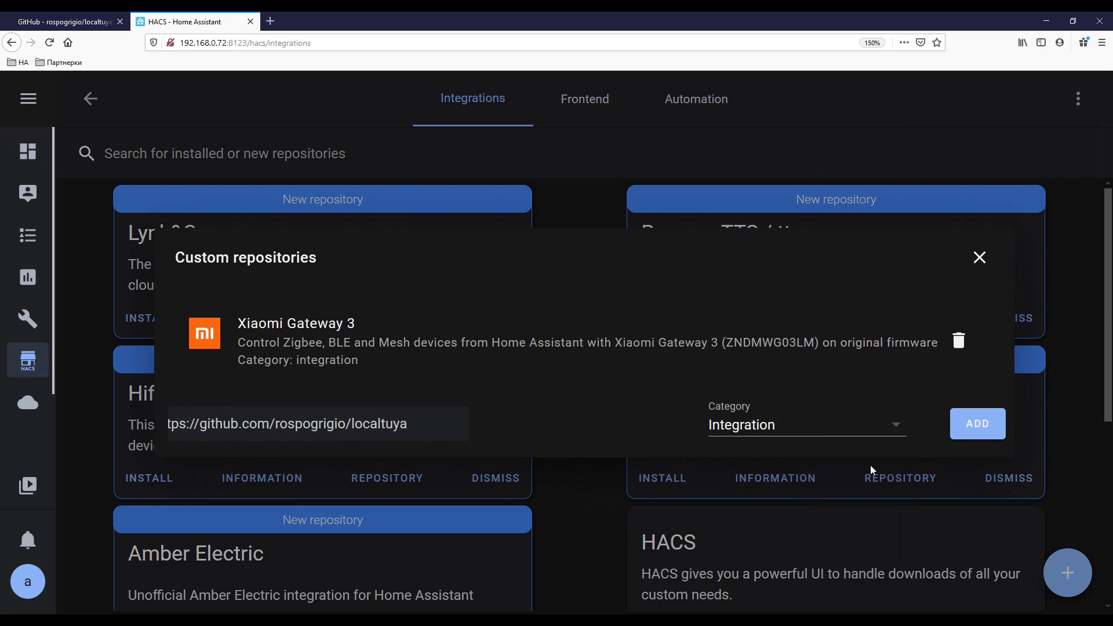
{"action": "left_click", "coordinate": [977, 430]}
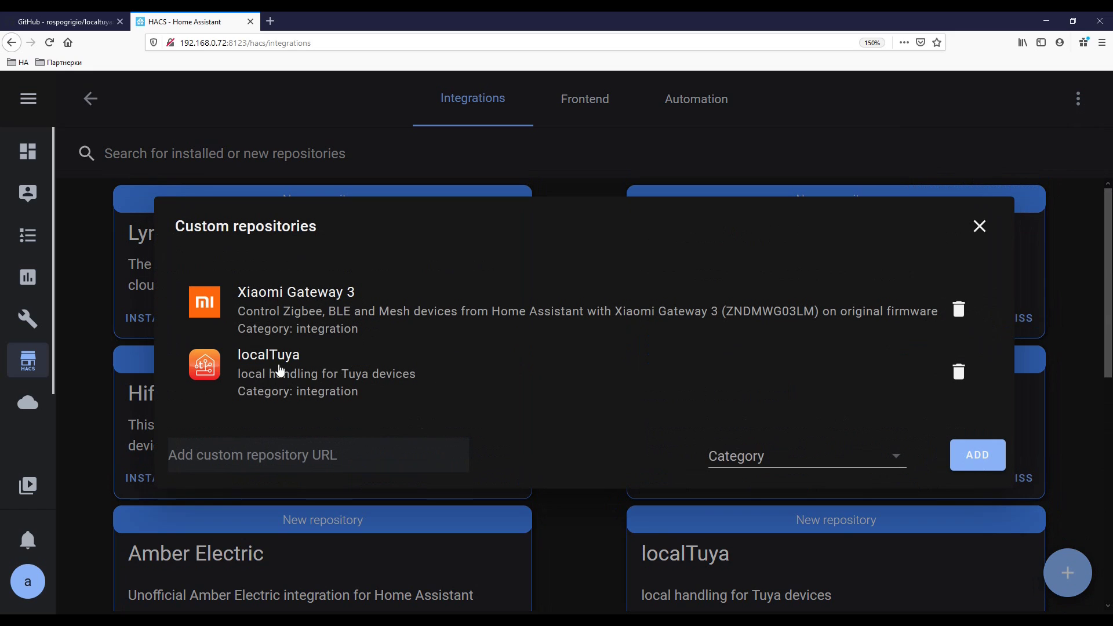
Install localTuya v3.0.3 from its HACS repository page
{"action": "left_click", "coordinate": [318, 374]}
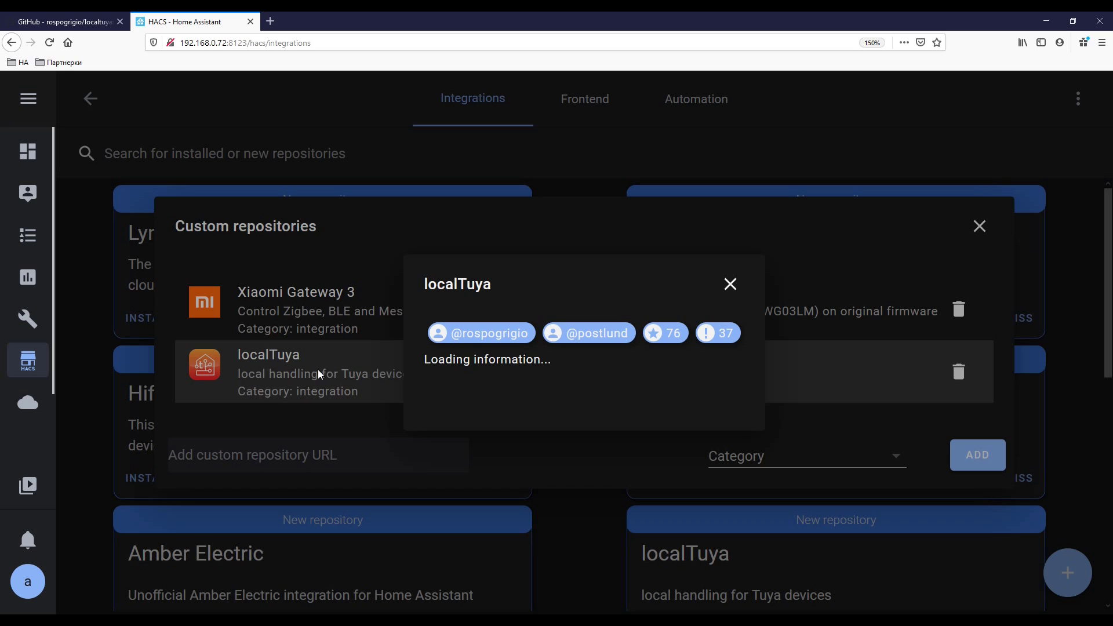
{"action": "right_click", "coordinate": [318, 370]}
{"action": "scroll", "coordinate": [617, 353], "scroll_direction": "down", "scroll_amount": 15}
{"action": "left_click", "coordinate": [878, 574]}
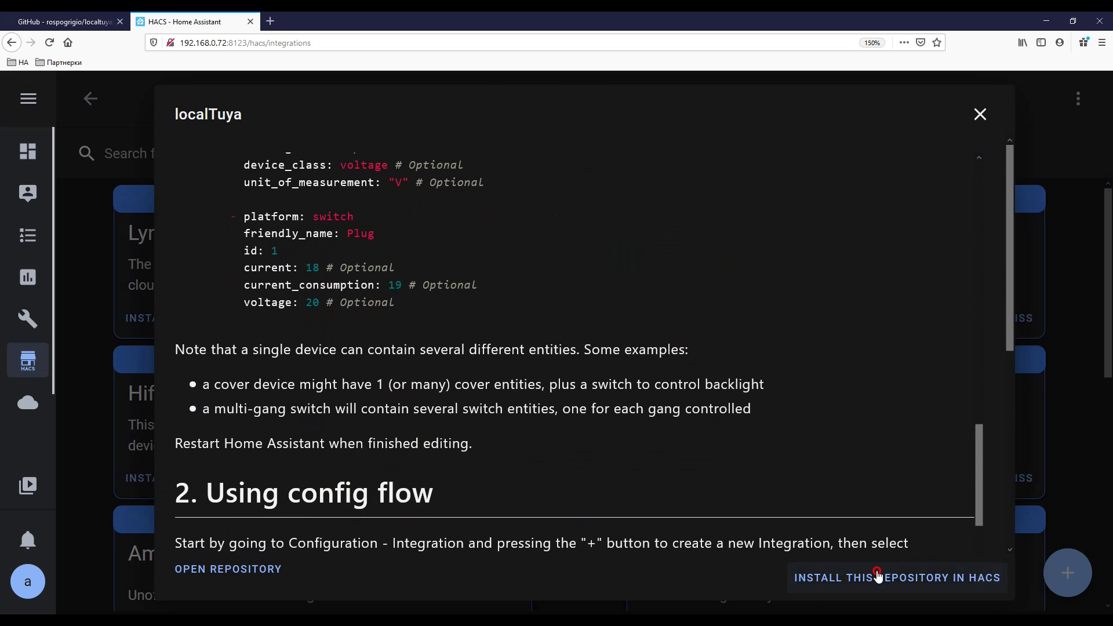
{"action": "left_click", "coordinate": [909, 473]}
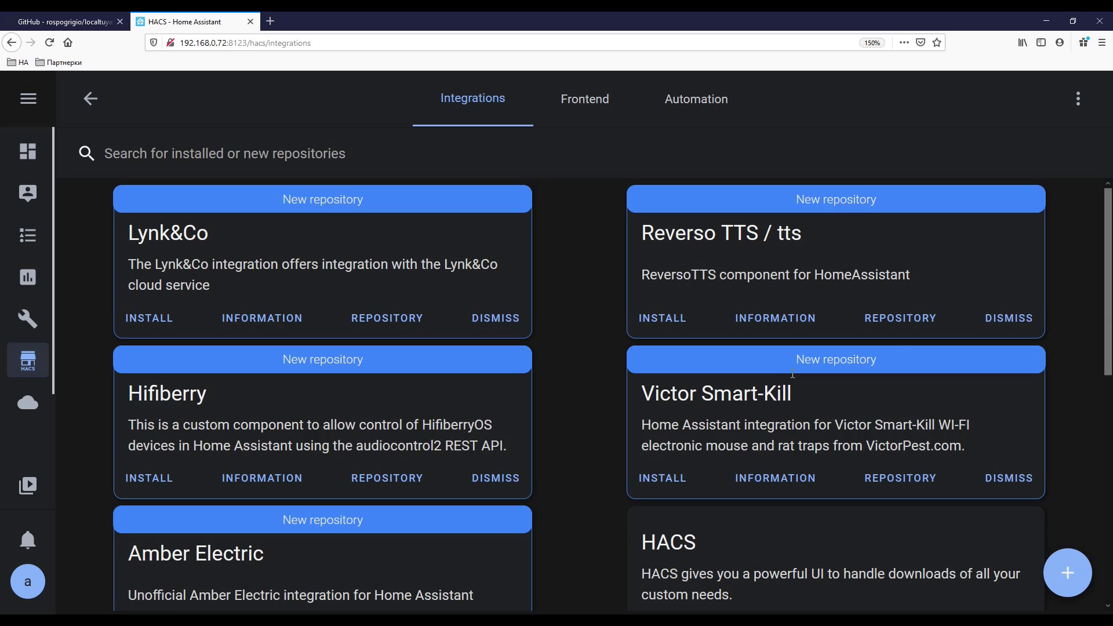
Run Check configuration in Server controls and restart Home Assistant
{"action": "left_click", "coordinate": [1078, 99]}
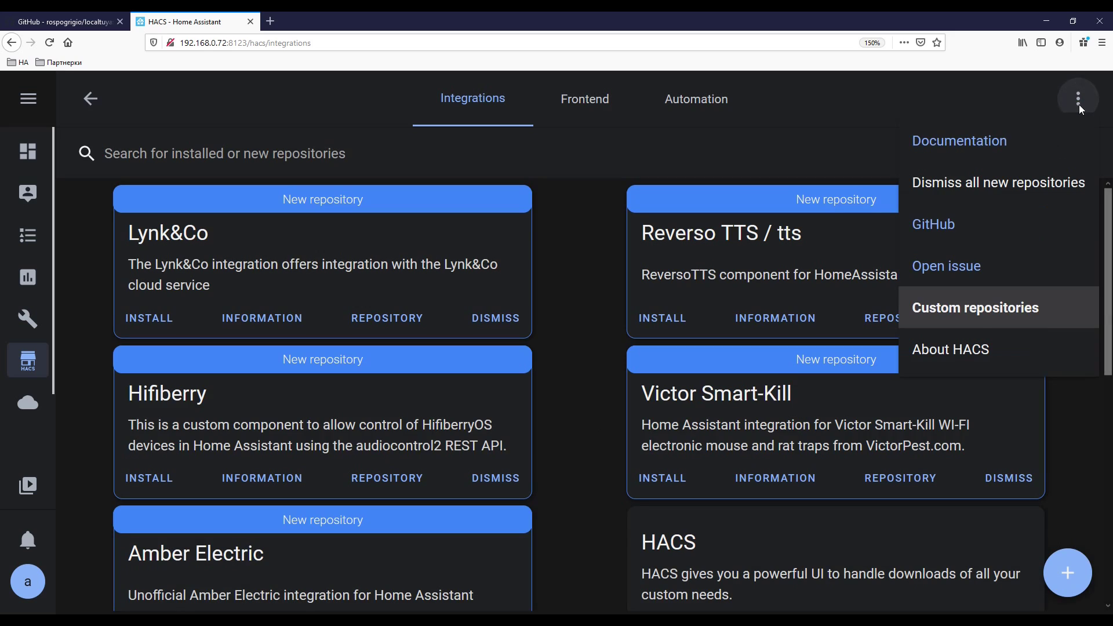
{"action": "left_click", "coordinate": [1031, 185]}
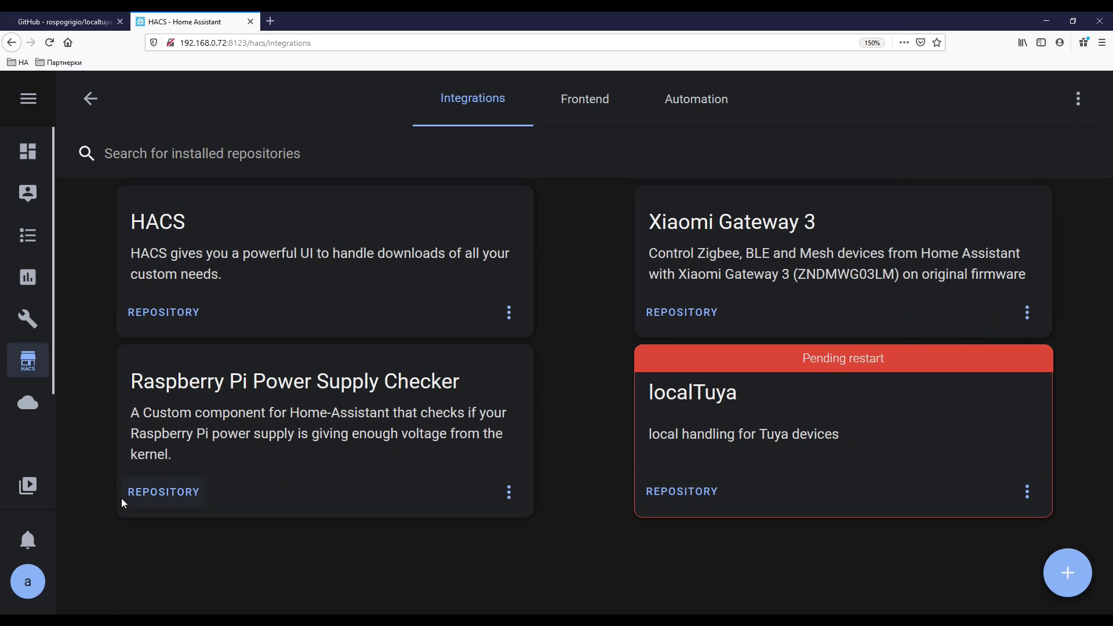
{"action": "scroll", "coordinate": [15, 455], "scroll_direction": "down", "scroll_amount": 3}
{"action": "left_click", "coordinate": [26, 479]}
{"action": "scroll", "coordinate": [652, 472], "scroll_direction": "down", "scroll_amount": 6}
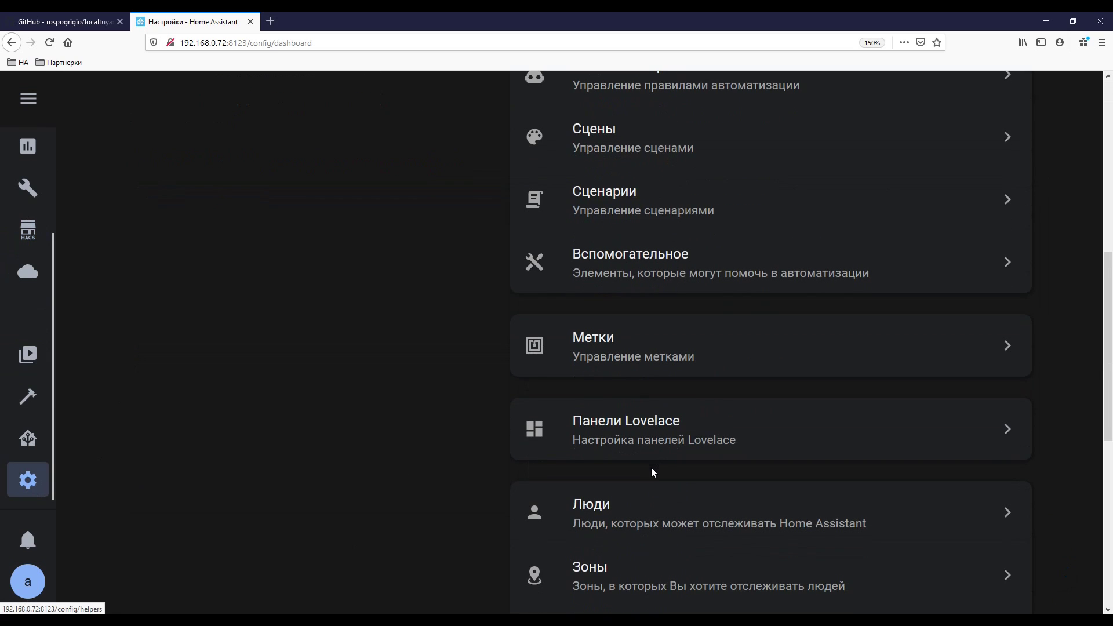
{"action": "scroll", "coordinate": [651, 467], "scroll_direction": "down", "scroll_amount": 5}
{"action": "left_click", "coordinate": [618, 351]}
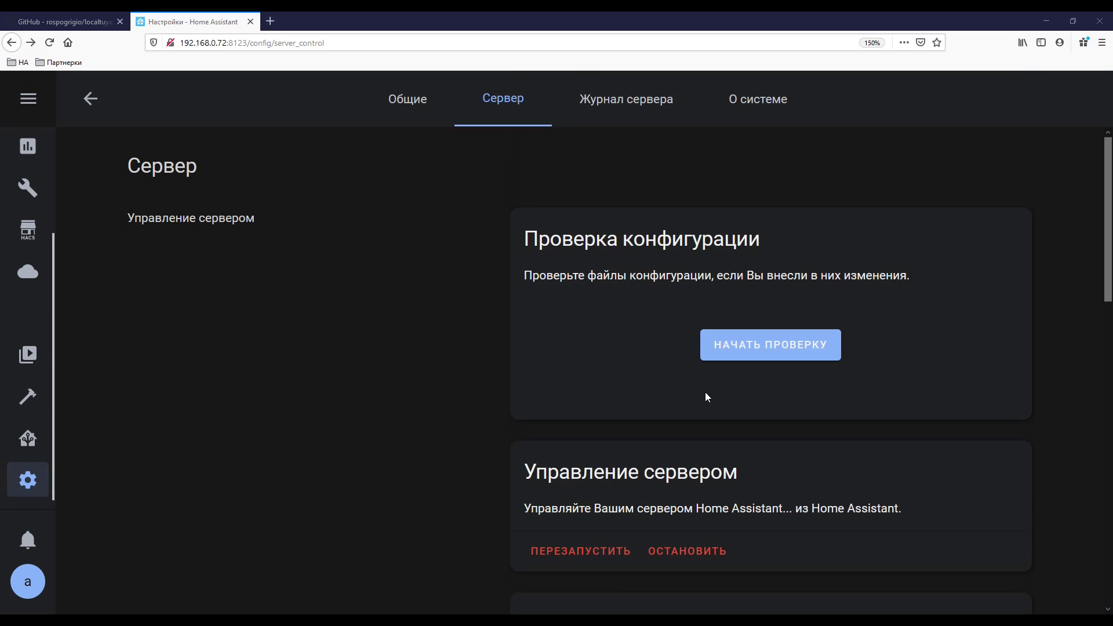
{"action": "left_click", "coordinate": [769, 355]}
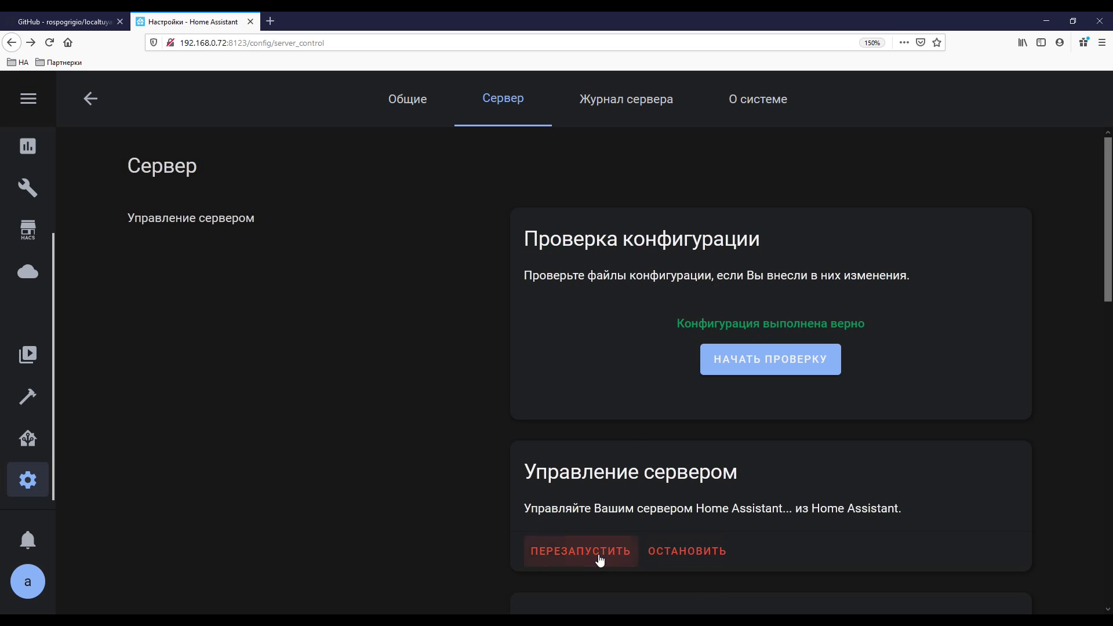
{"action": "left_click", "coordinate": [580, 551]}
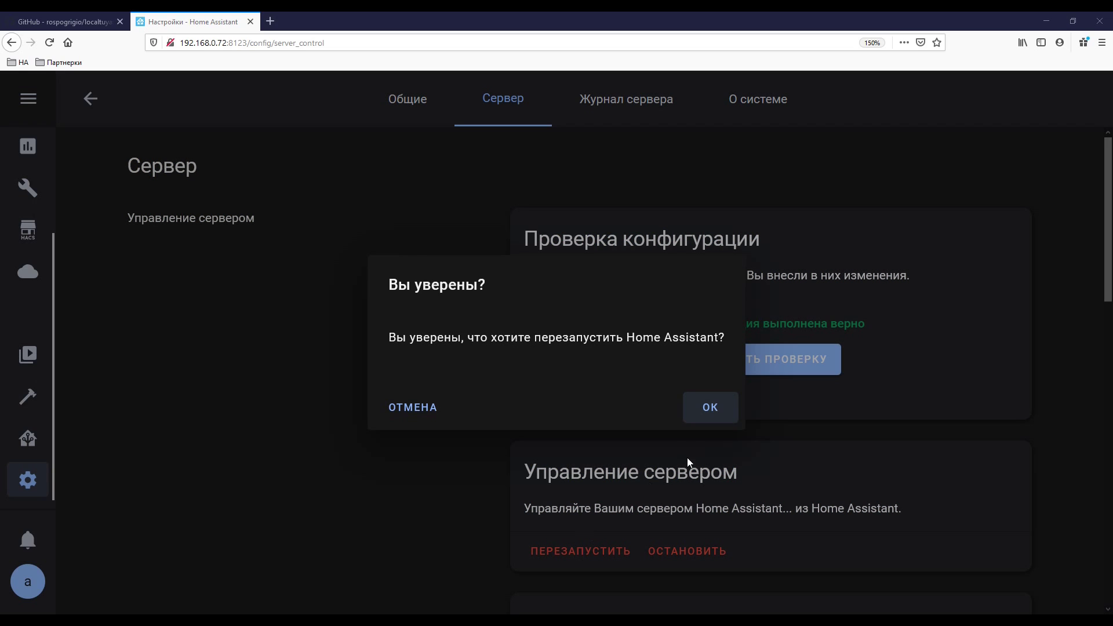
{"action": "left_click", "coordinate": [711, 413]}
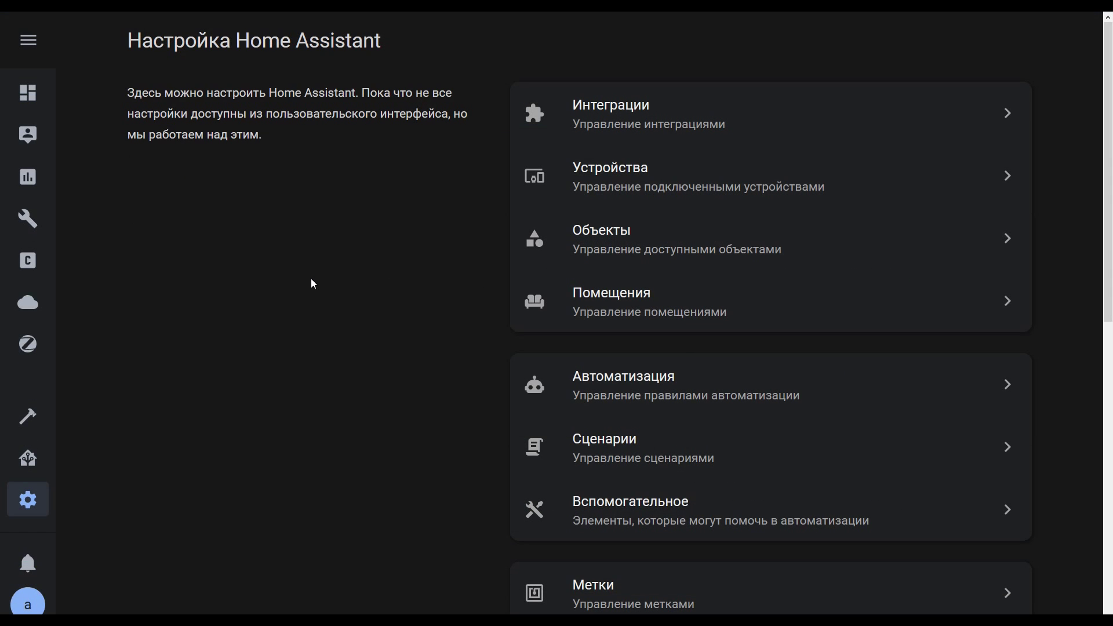
Start the LocalTuya integration and pick the discovered device at 192.168.0.235
{"action": "left_click", "coordinate": [608, 111]}
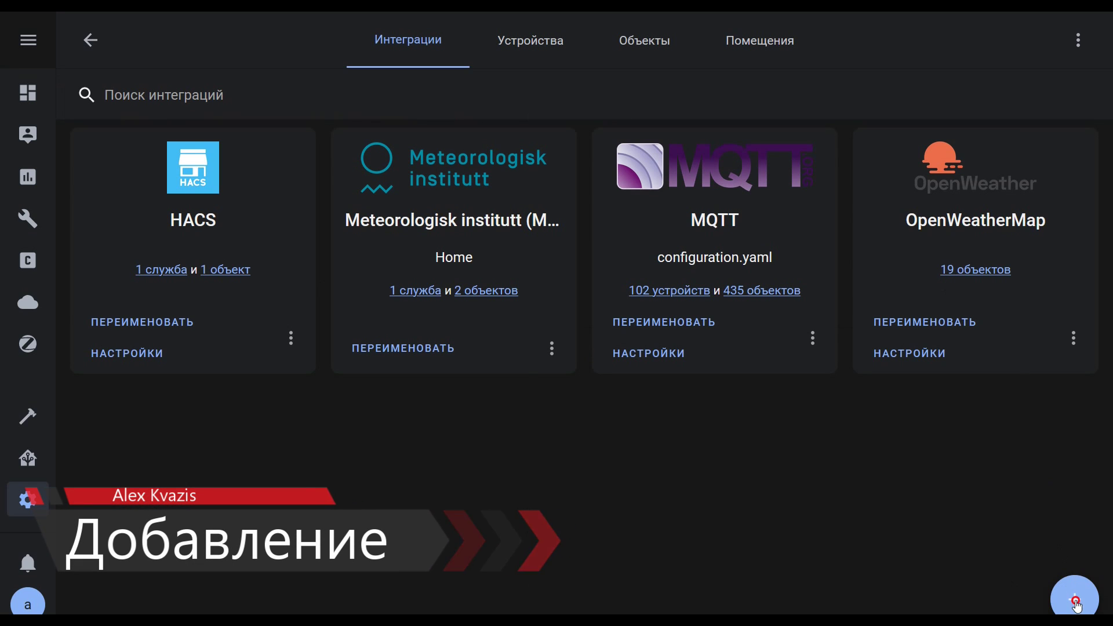
{"action": "left_click", "coordinate": [1076, 602]}
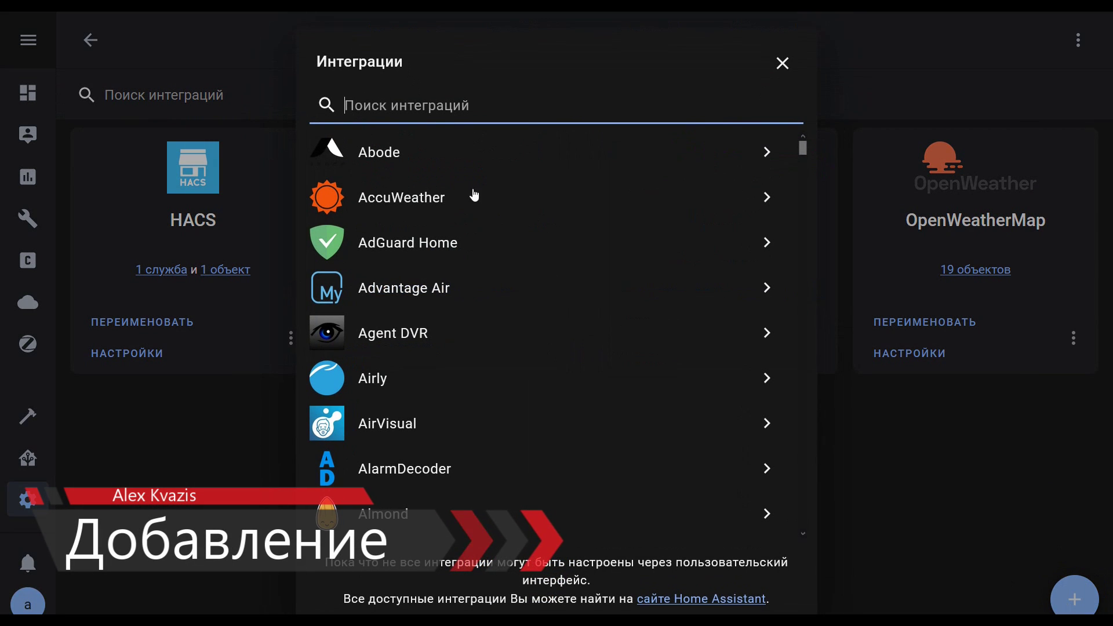
{"action": "type", "text": "loc"}
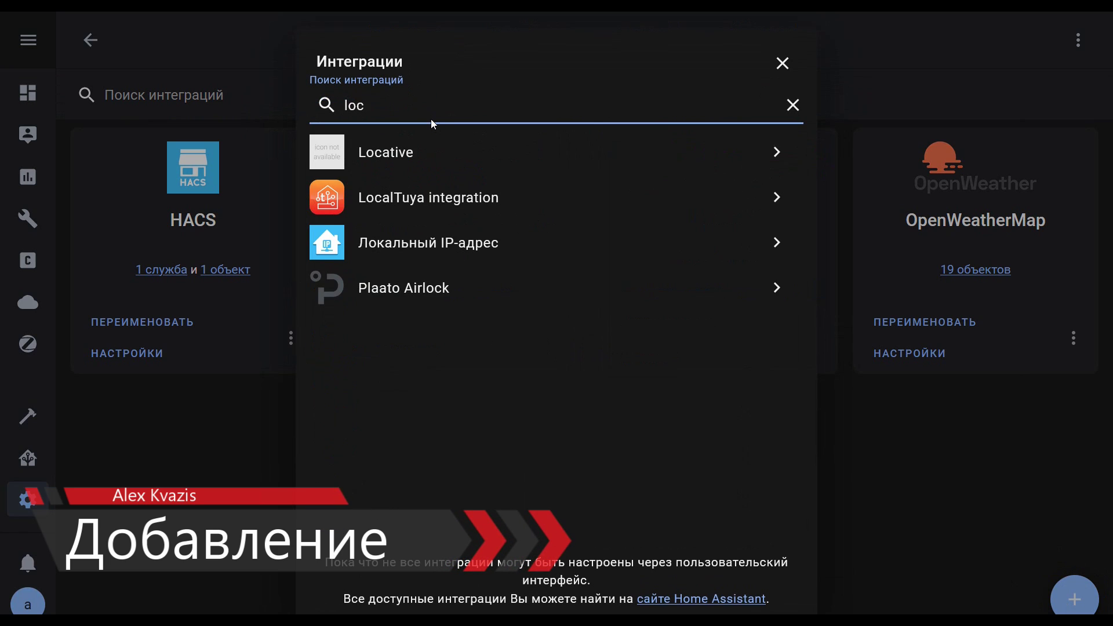
{"action": "left_click", "coordinate": [445, 200]}
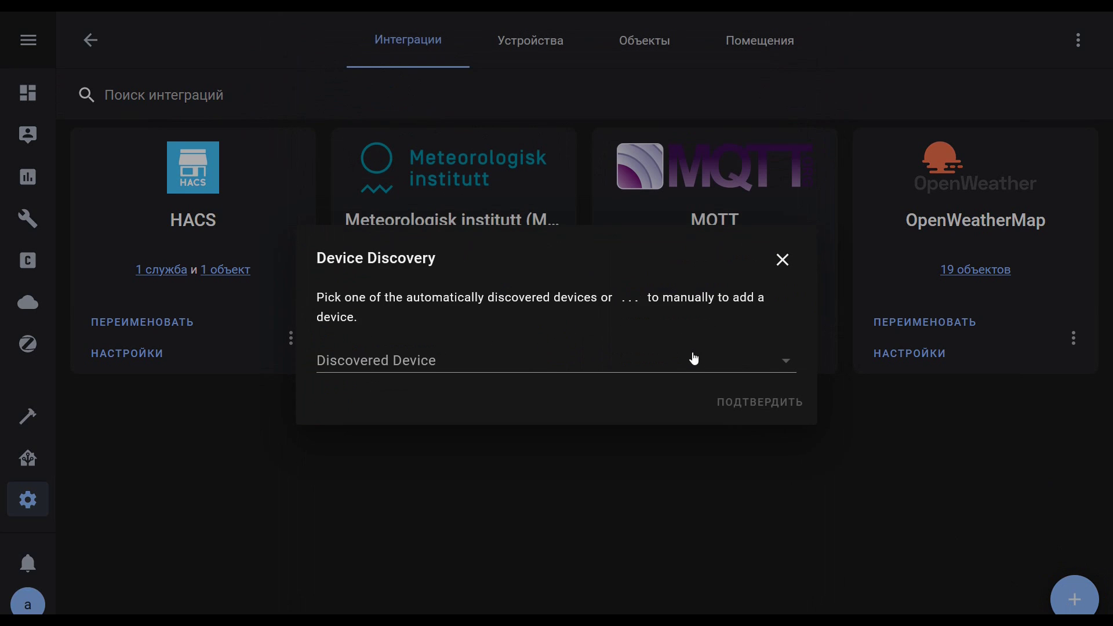
{"action": "left_click", "coordinate": [687, 362]}
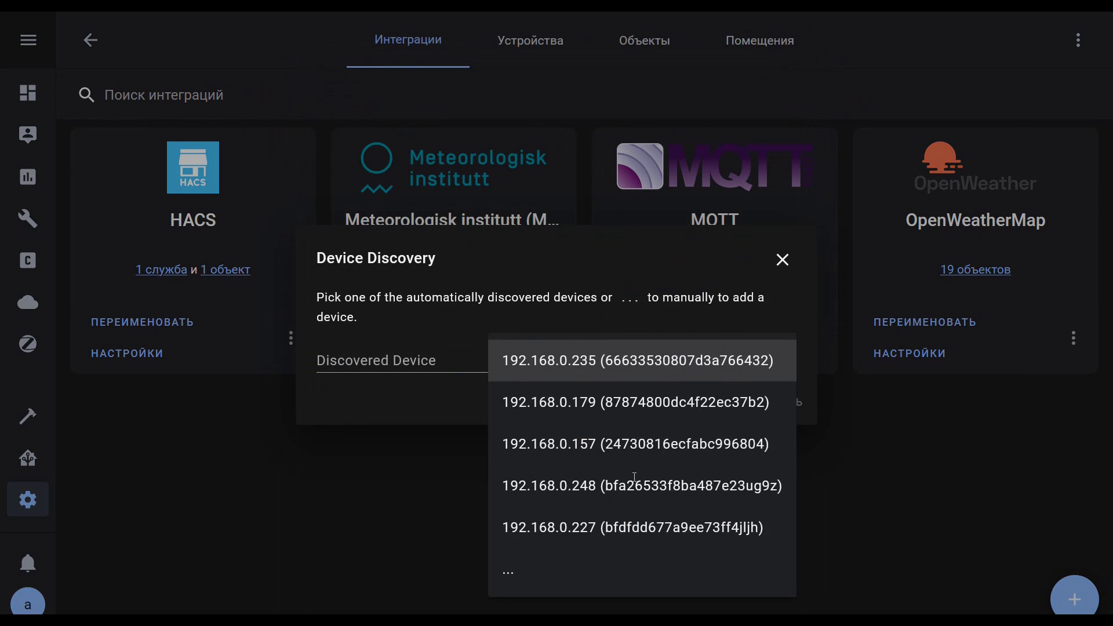
{"action": "left_click", "coordinate": [649, 362]}
{"action": "left_click", "coordinate": [752, 403]}
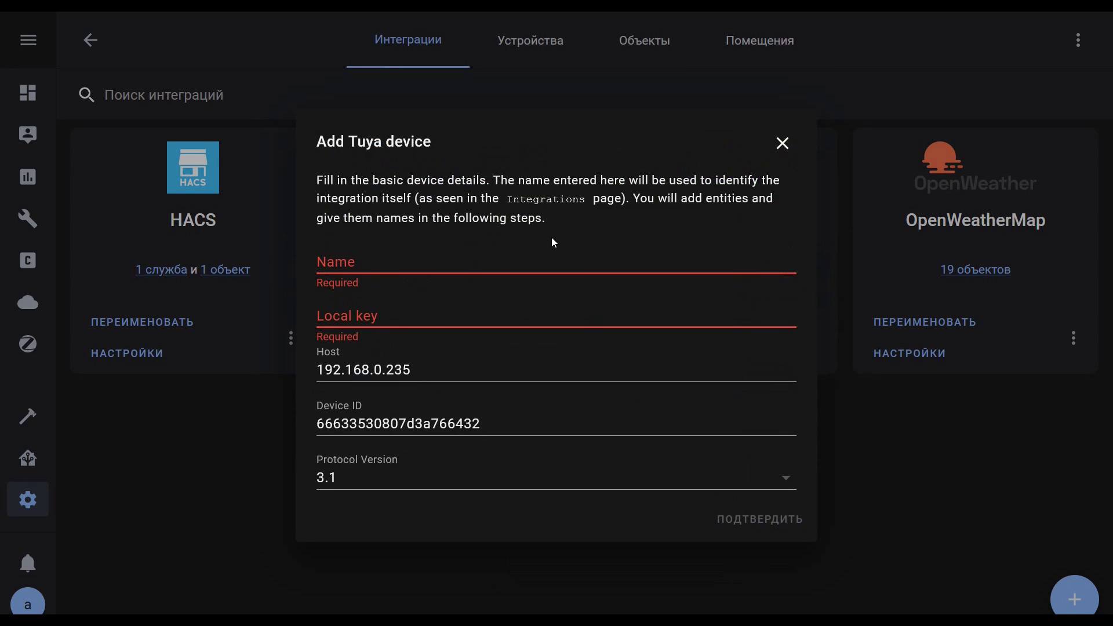
Name the device 'LR balcony light', paste its local key and submit
{"action": "left_click", "coordinate": [551, 243]}
{"action": "type", "text": "L"}
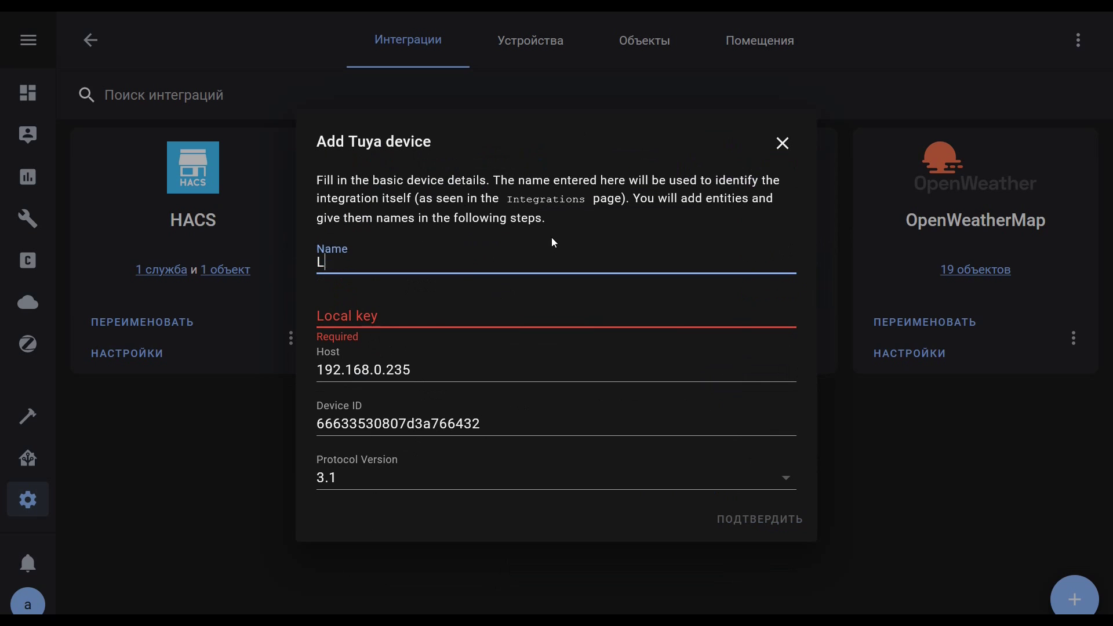
{"action": "type", "text": "R balcony"}
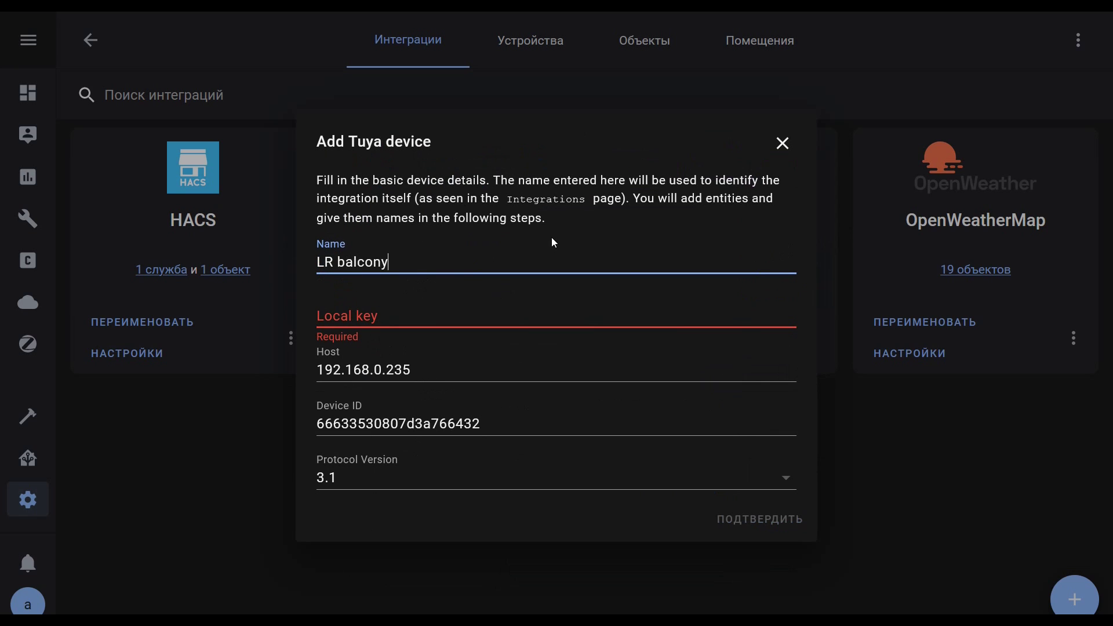
{"action": "type", "text": " light"}
{"action": "left_click", "coordinate": [422, 316]}
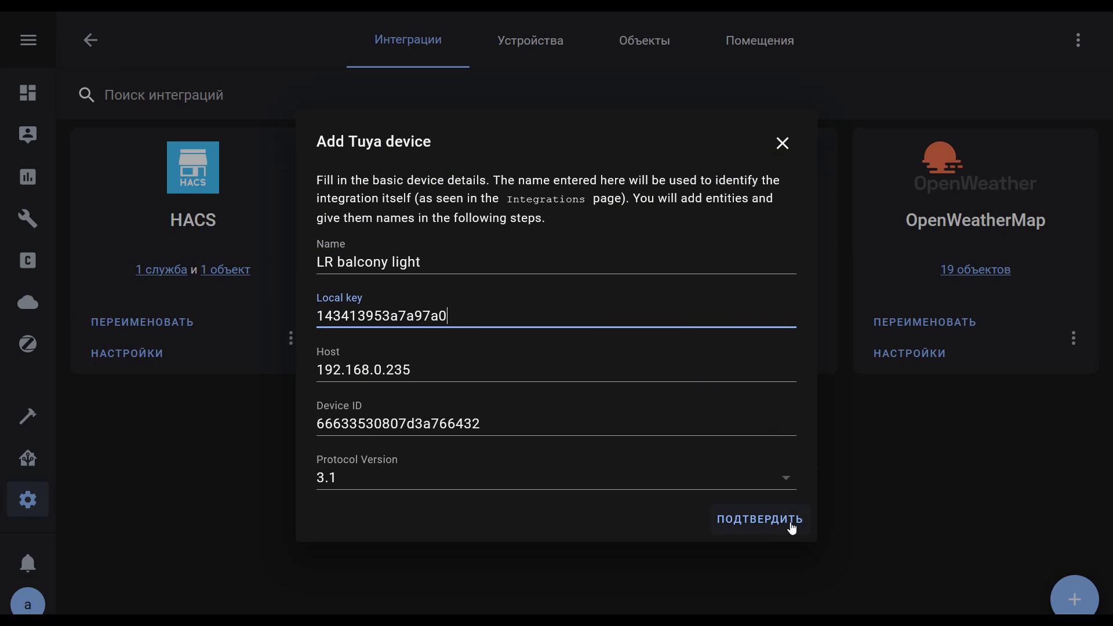
{"action": "left_click", "coordinate": [791, 523]}
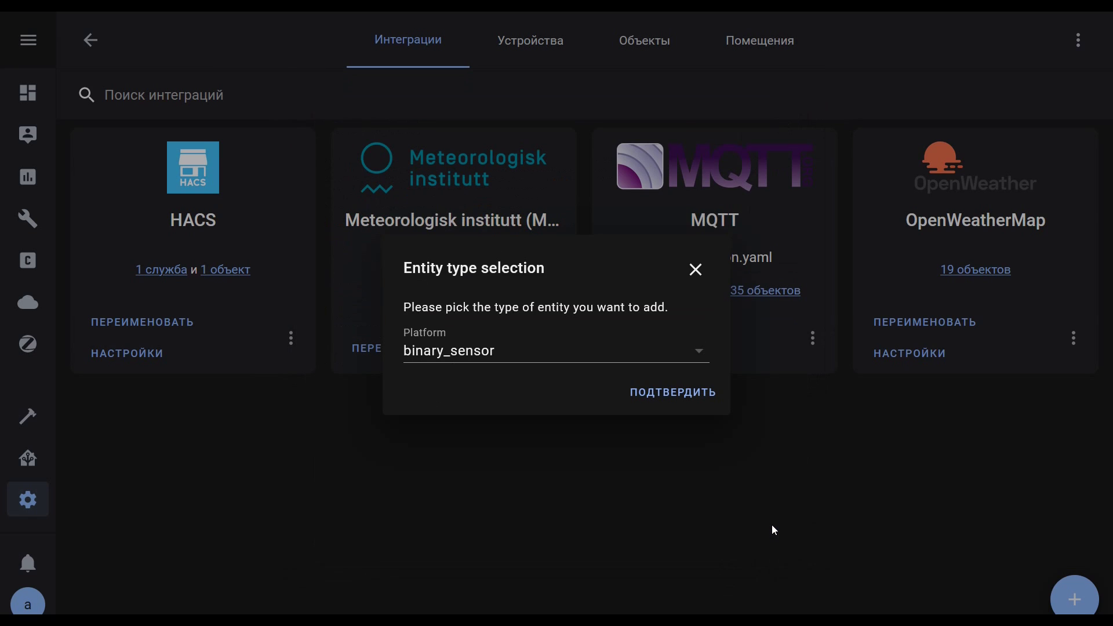
Add a light entity with ID 1 and friendly name 'Гостиная балкон люстра'
{"action": "left_click", "coordinate": [700, 351]}
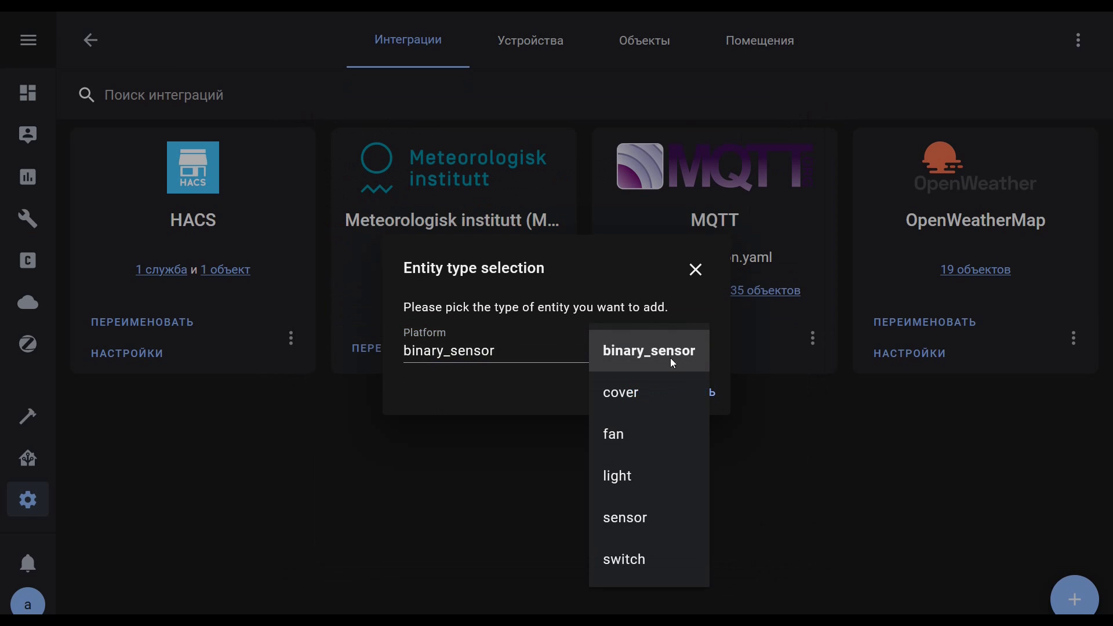
{"action": "left_click", "coordinate": [615, 477]}
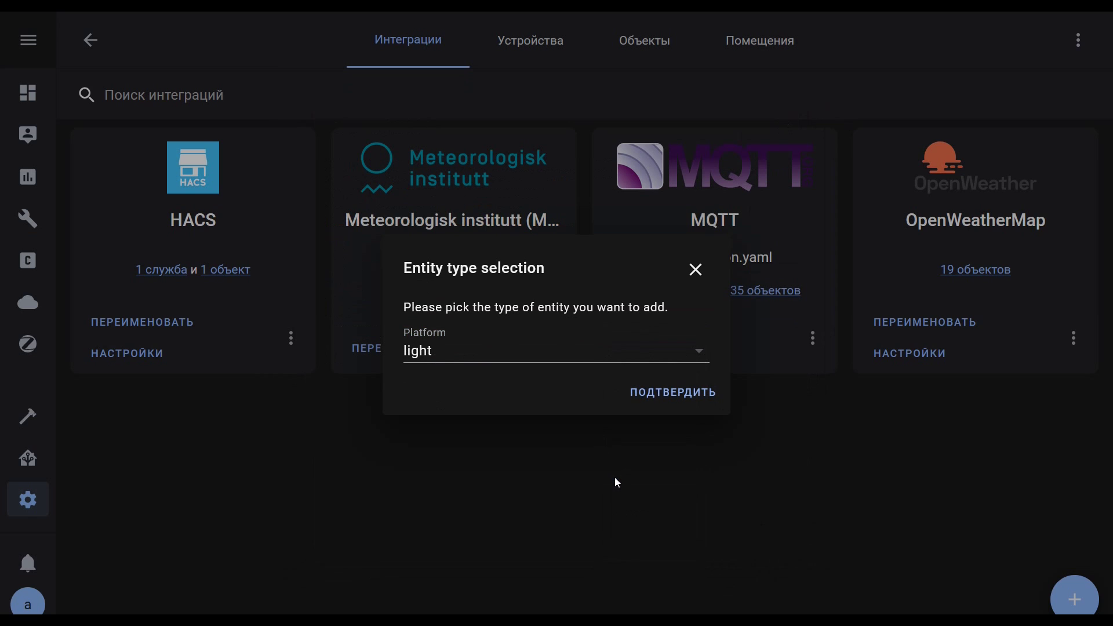
{"action": "left_click", "coordinate": [675, 398]}
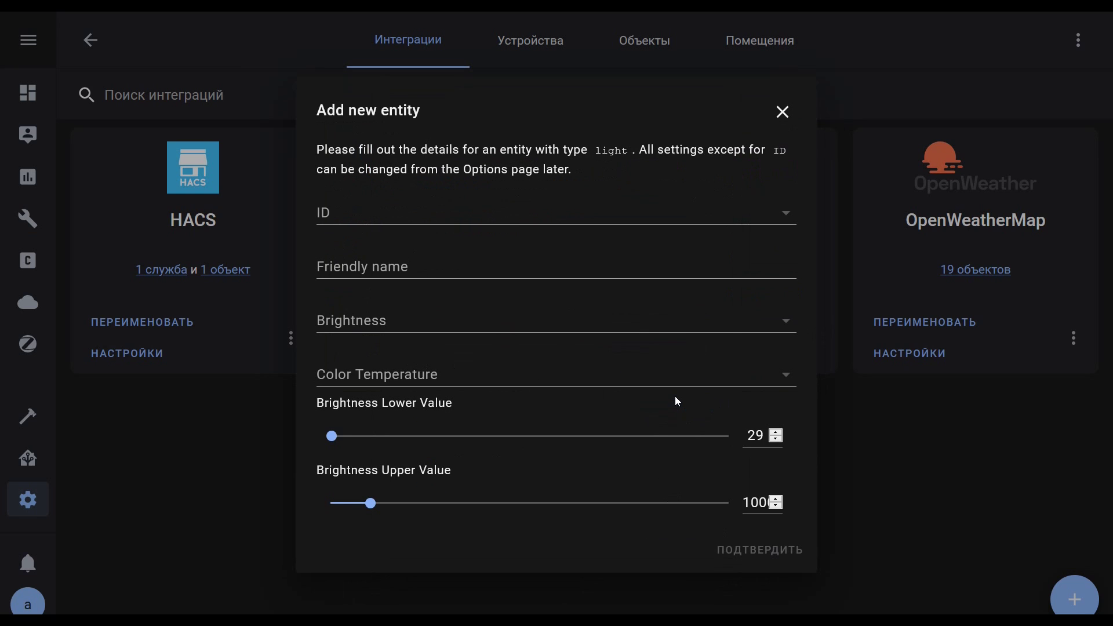
{"action": "left_click", "coordinate": [788, 216]}
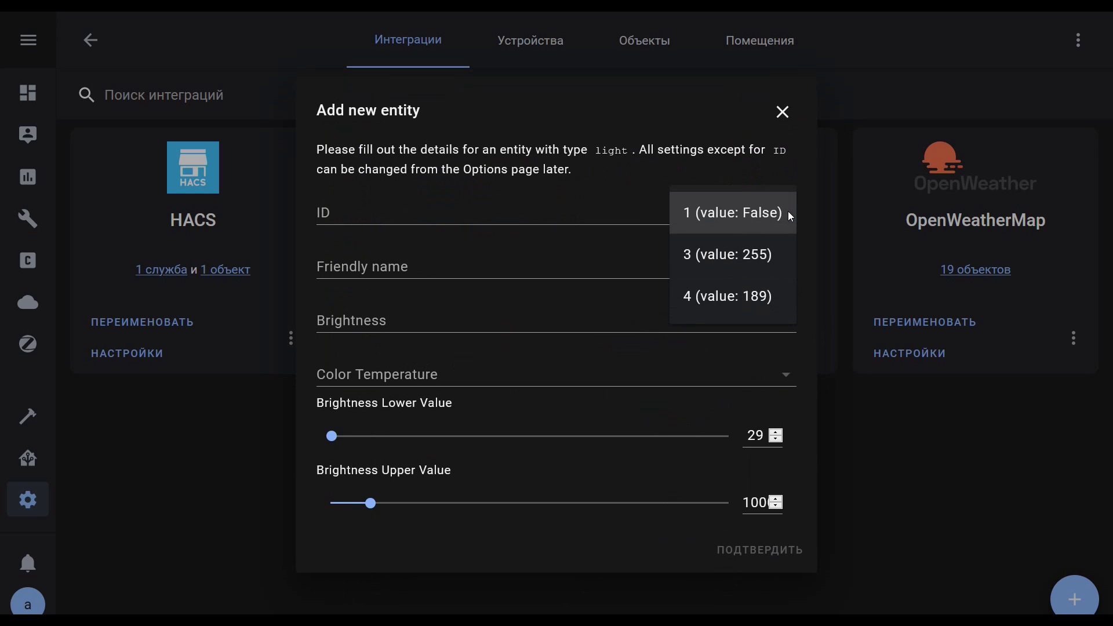
{"action": "left_click", "coordinate": [786, 212]}
{"action": "left_click", "coordinate": [765, 267]}
{"action": "type", "text": "k."}
{"action": "key", "text": "BackSpace"}
{"action": "key", "text": "BackSpace"}
{"action": "type", "text": "Люстра"}
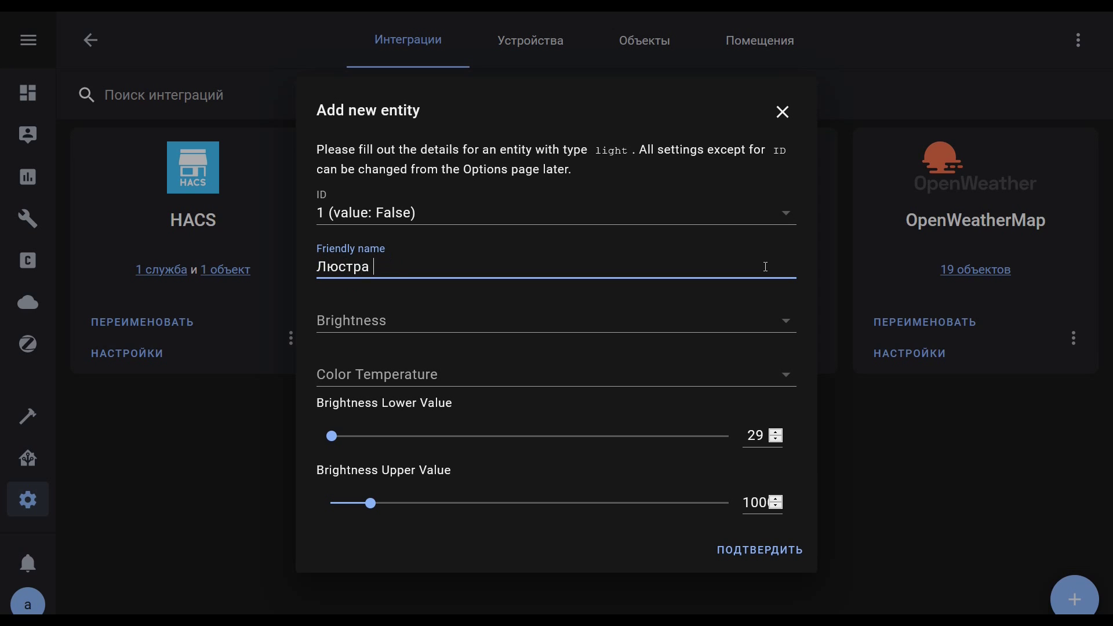
{"action": "key", "text": "BackSpace"}
{"action": "key", "text": "BackSpace"}
{"action": "key", "text": "BackSpace"}
{"action": "key", "text": "BackSpace"}
{"action": "key", "text": "BackSpace"}
{"action": "key", "text": "BackSpace"}
{"action": "key", "text": "BackSpace"}
{"action": "type", "text": "Гостиная балкон люстра"}
Set brightness and color temperature to data point 3, brightness range 0–255, and finish
{"action": "left_click", "coordinate": [782, 323]}
{"action": "left_click", "coordinate": [728, 364]}
{"action": "left_click", "coordinate": [783, 376]}
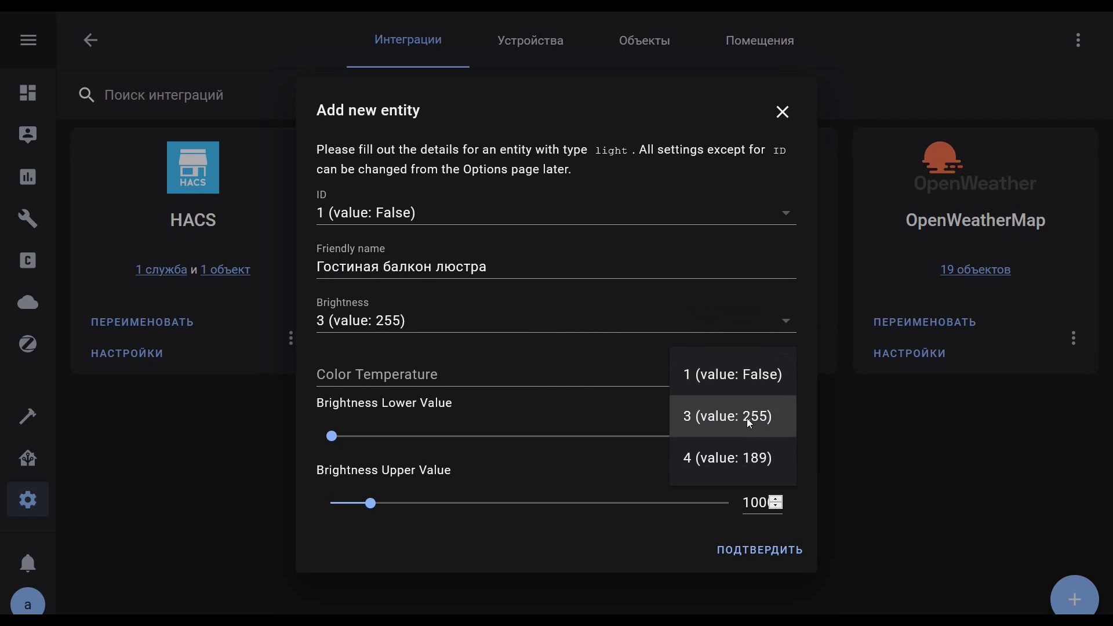
{"action": "left_click", "coordinate": [749, 422]}
{"action": "left_click", "coordinate": [331, 435]}
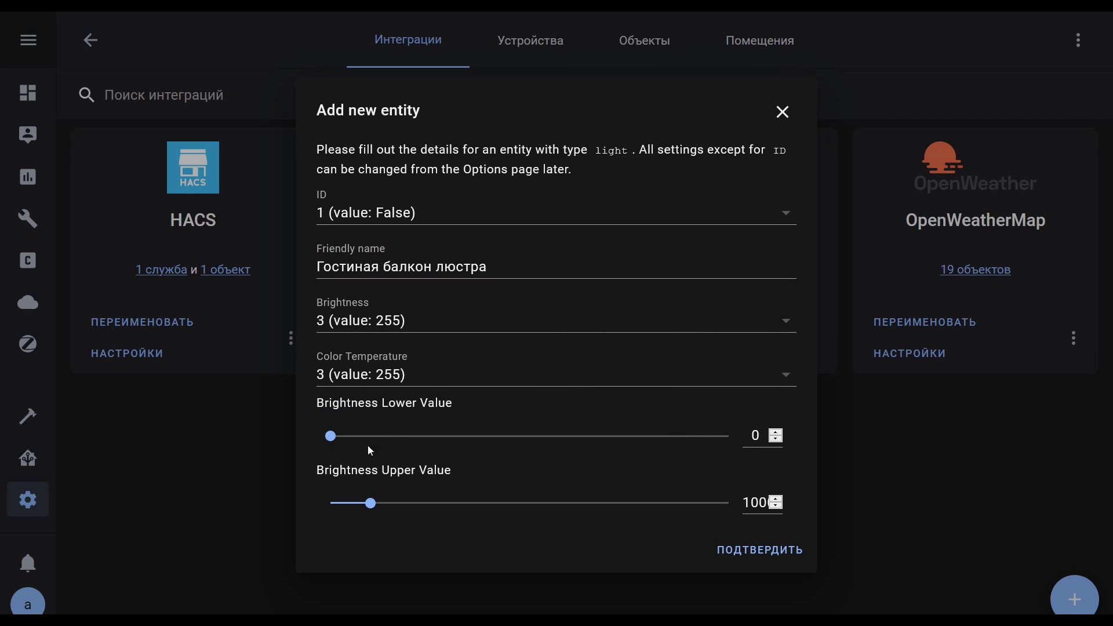
{"action": "left_click_drag", "start_coordinate": [369, 503], "coordinate": [409, 503]}
{"action": "double_click", "coordinate": [751, 508]}
{"action": "type", "text": "255"}
{"action": "key", "text": "Return"}
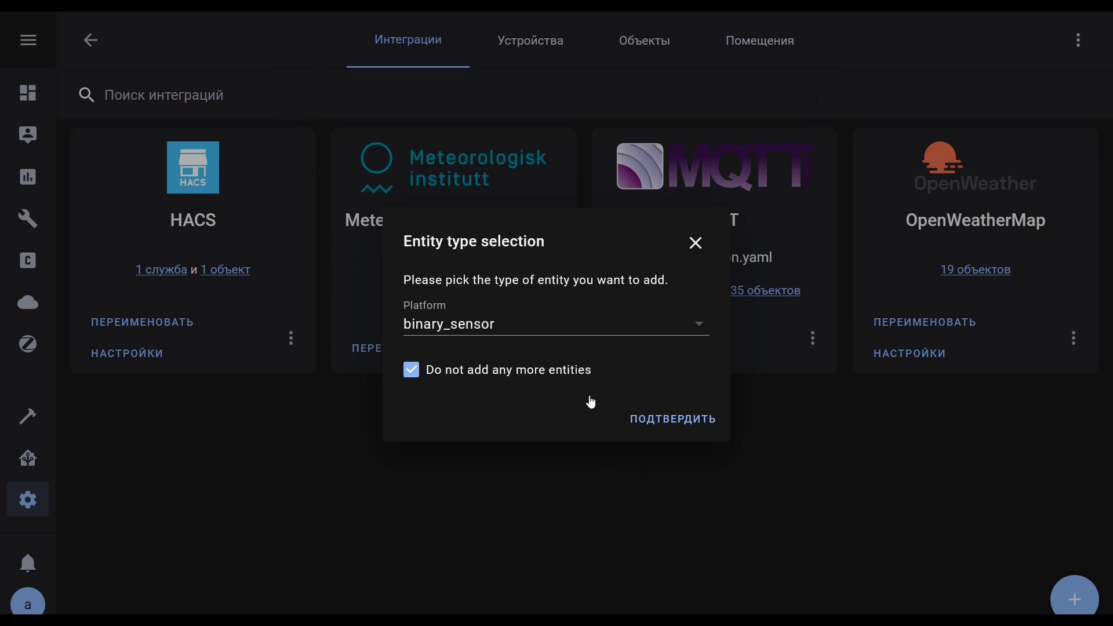
{"action": "left_click", "coordinate": [690, 425]}
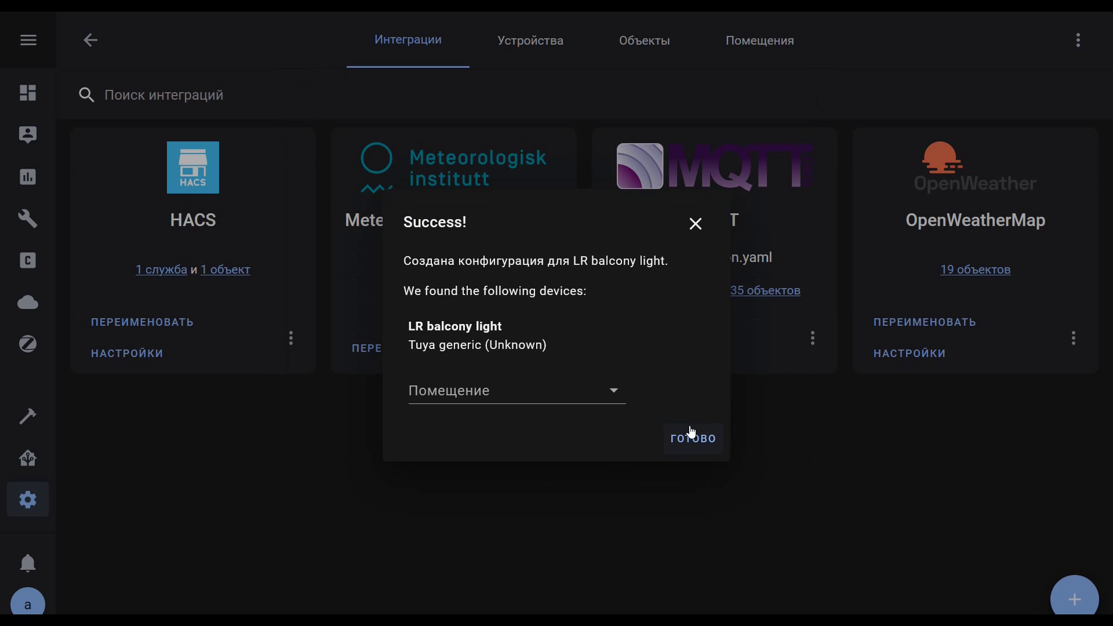
{"action": "left_click", "coordinate": [697, 438]}
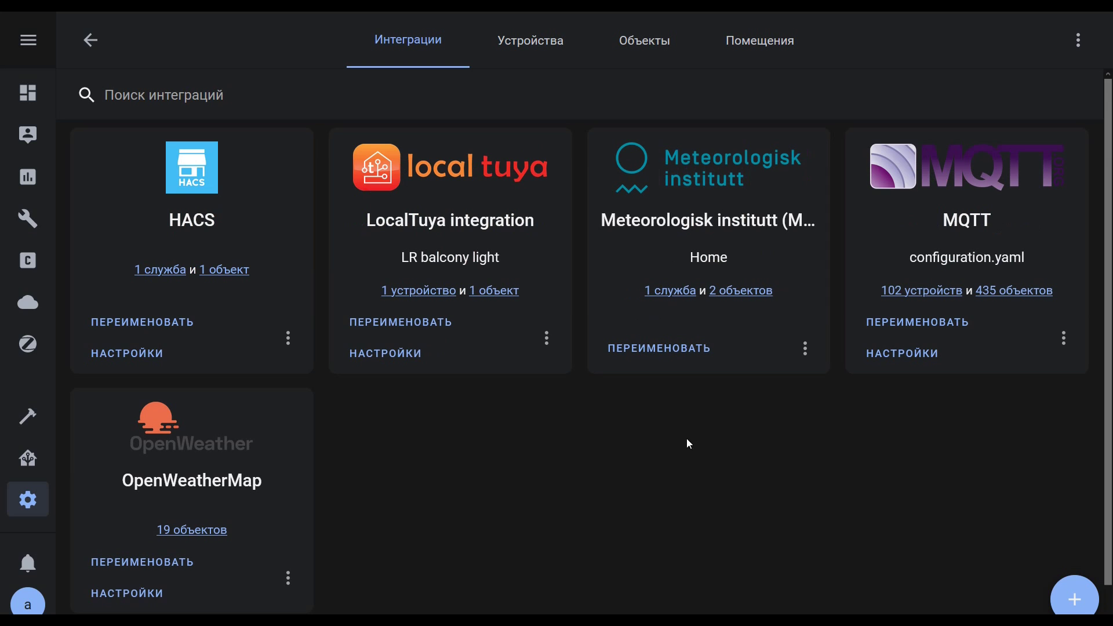
Toggle the LR balcony light on, off and on from its device page
{"action": "left_click", "coordinate": [423, 290]}
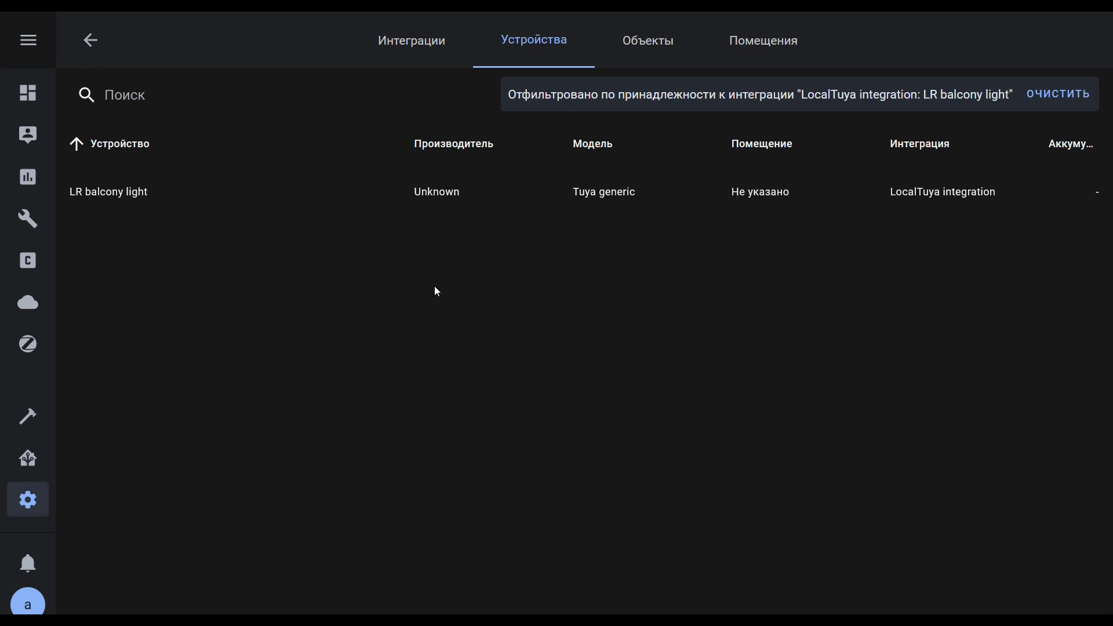
{"action": "left_click", "coordinate": [126, 190]}
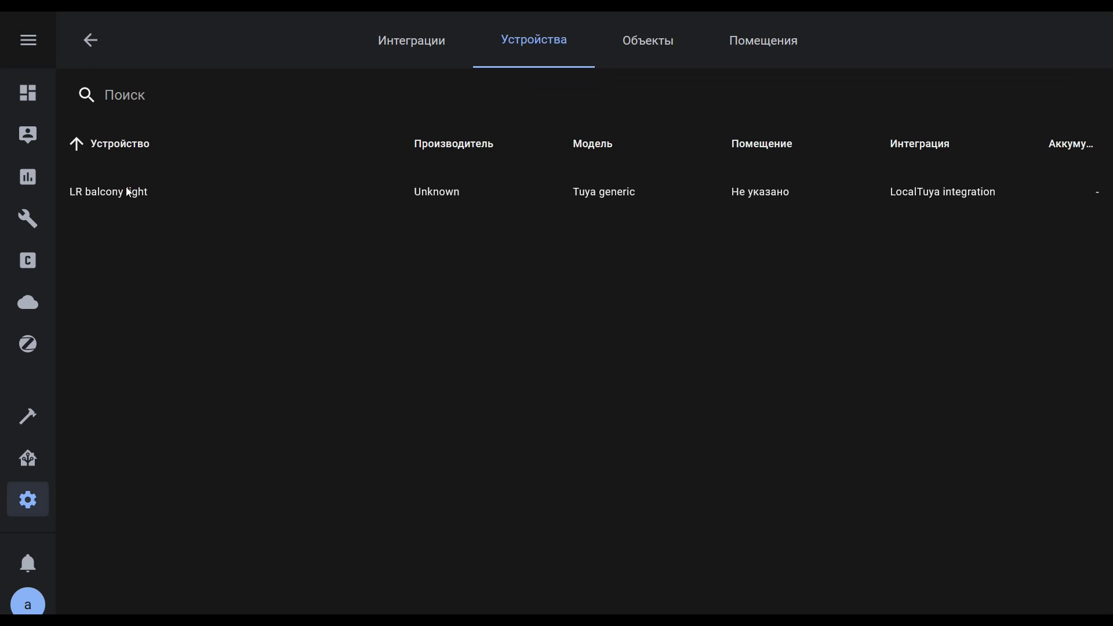
{"action": "left_click", "coordinate": [401, 378]}
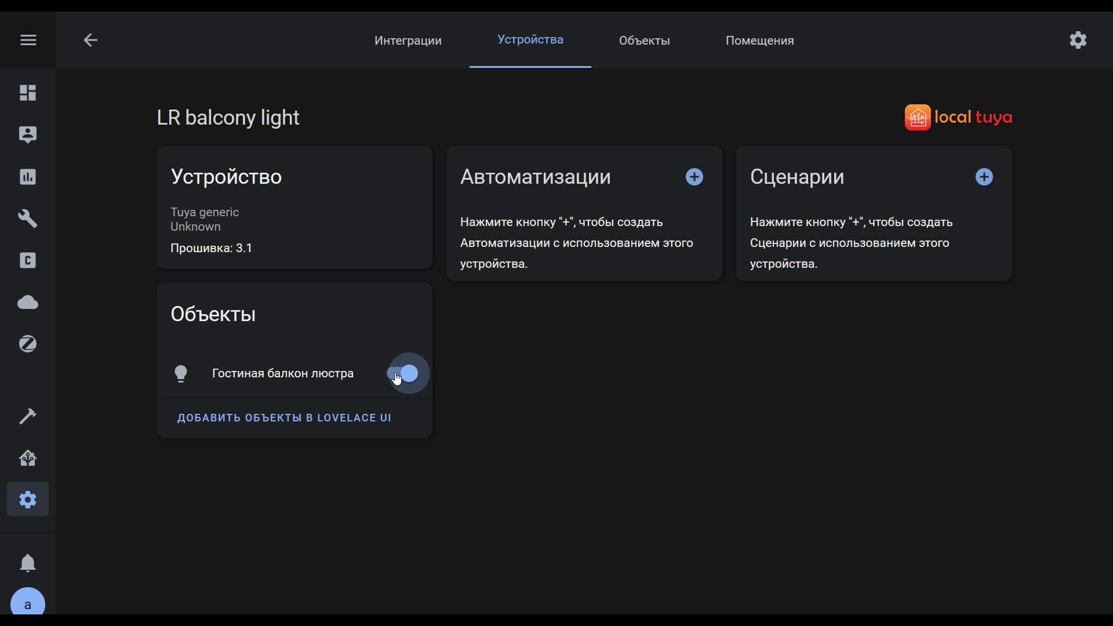
{"action": "left_click", "coordinate": [402, 383]}
{"action": "left_click", "coordinate": [398, 380]}
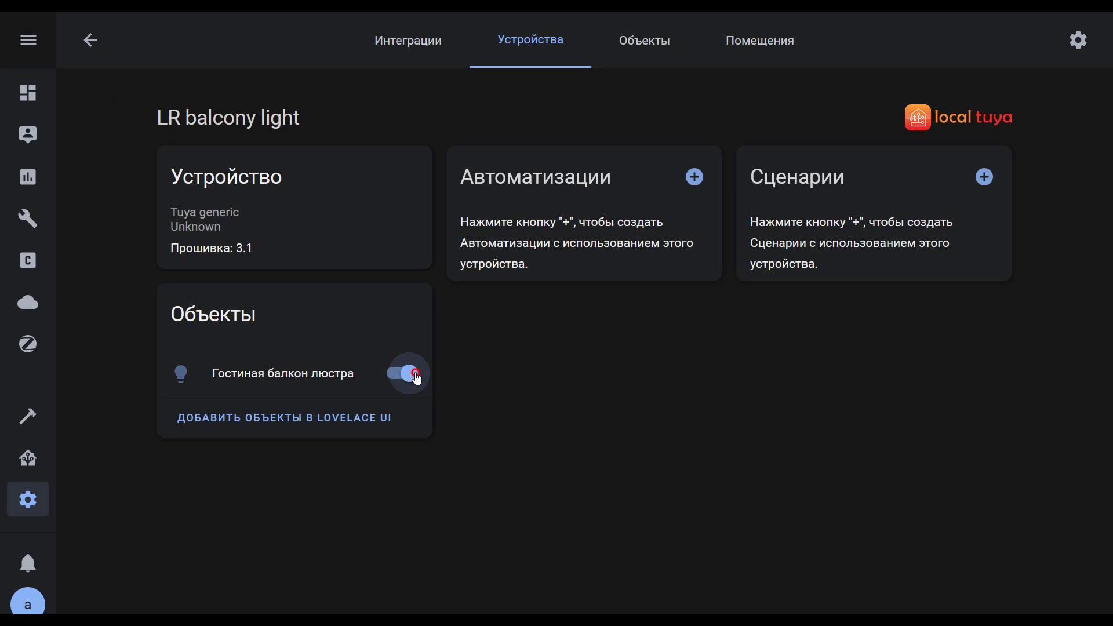
Copy the Гостиная балкон люстра entity ID and open Developer Tools
{"action": "left_click", "coordinate": [290, 373]}
{"action": "left_click_drag", "start_coordinate": [567, 386], "coordinate": [360, 384]}
{"action": "key", "text": "ctrl+c"}
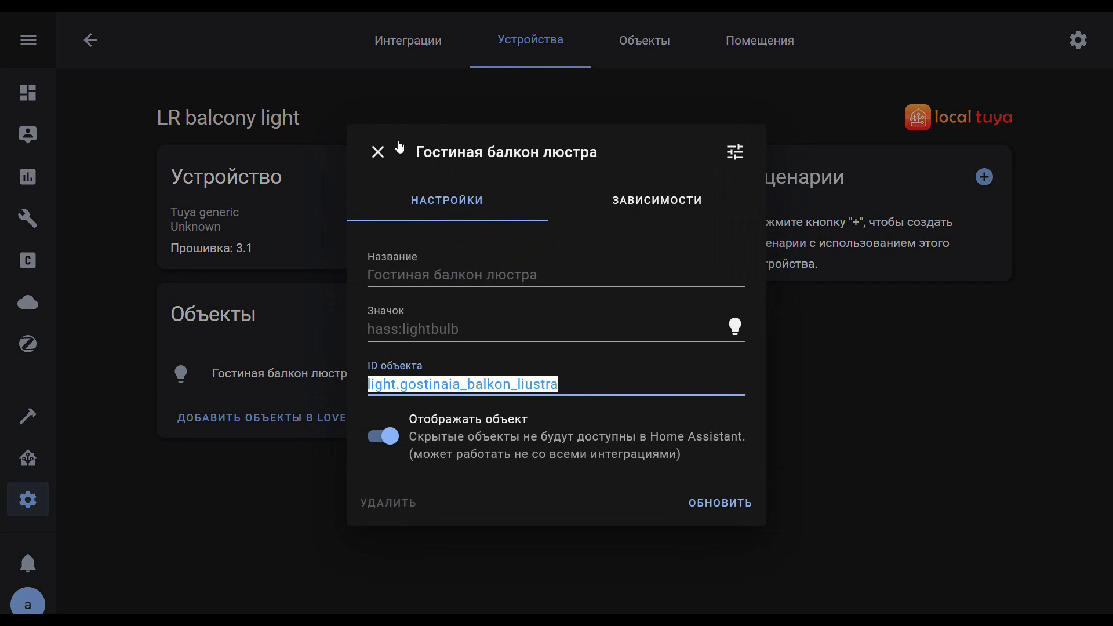
{"action": "left_click", "coordinate": [380, 153]}
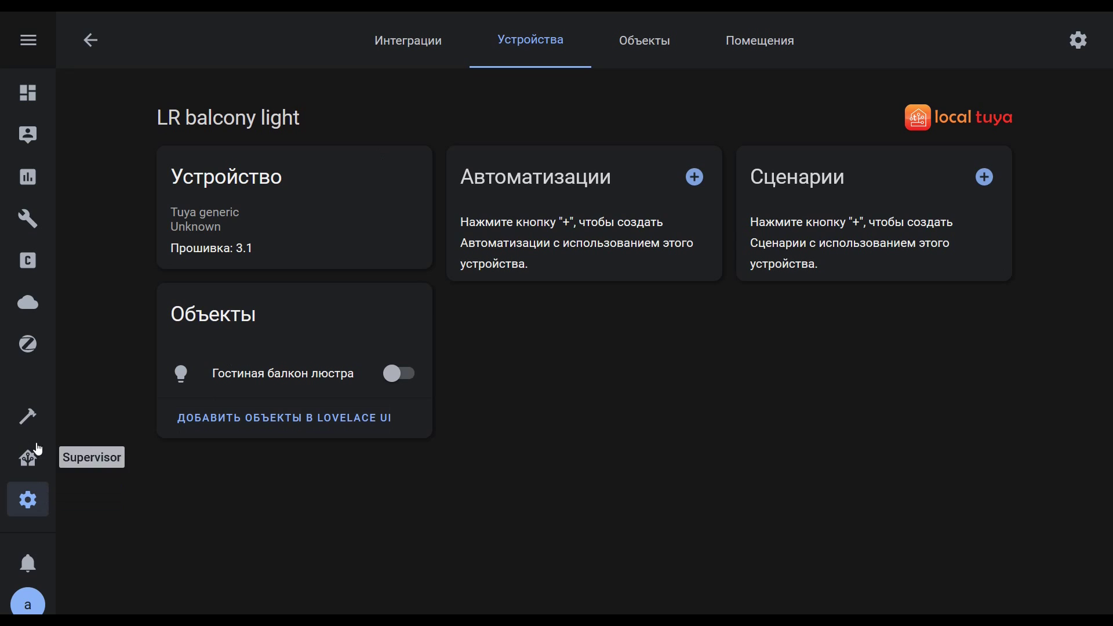
{"action": "left_click", "coordinate": [28, 416]}
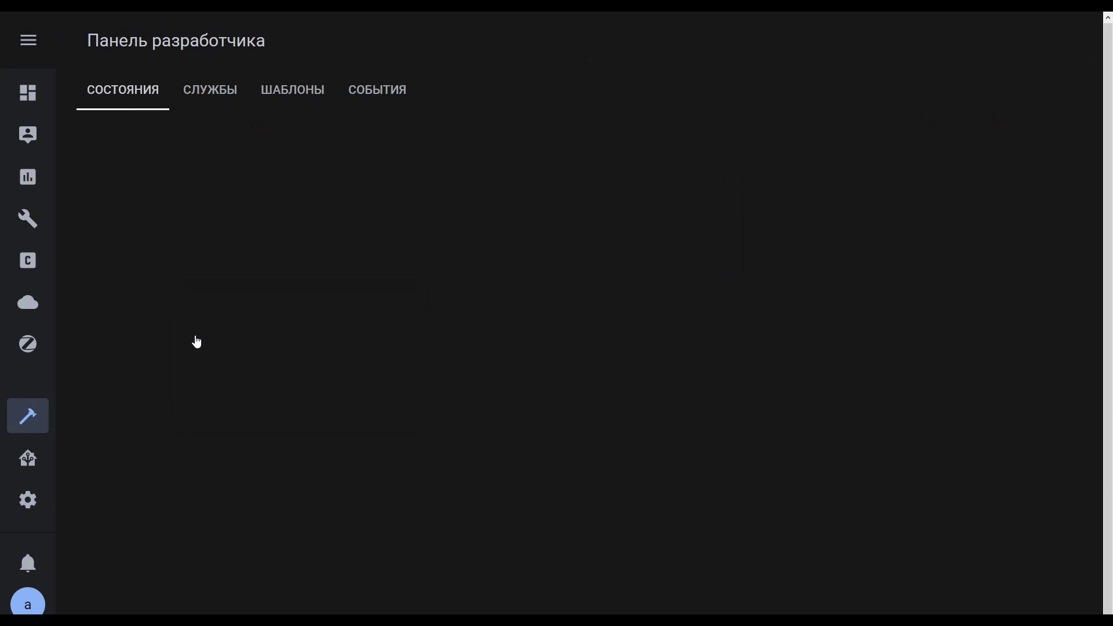
Filter States by light.gostinaia_balkon_liustra, review its attributes, and copy the entity ID
{"action": "left_click", "coordinate": [132, 542]}
{"action": "key", "text": "ctrl+v"}
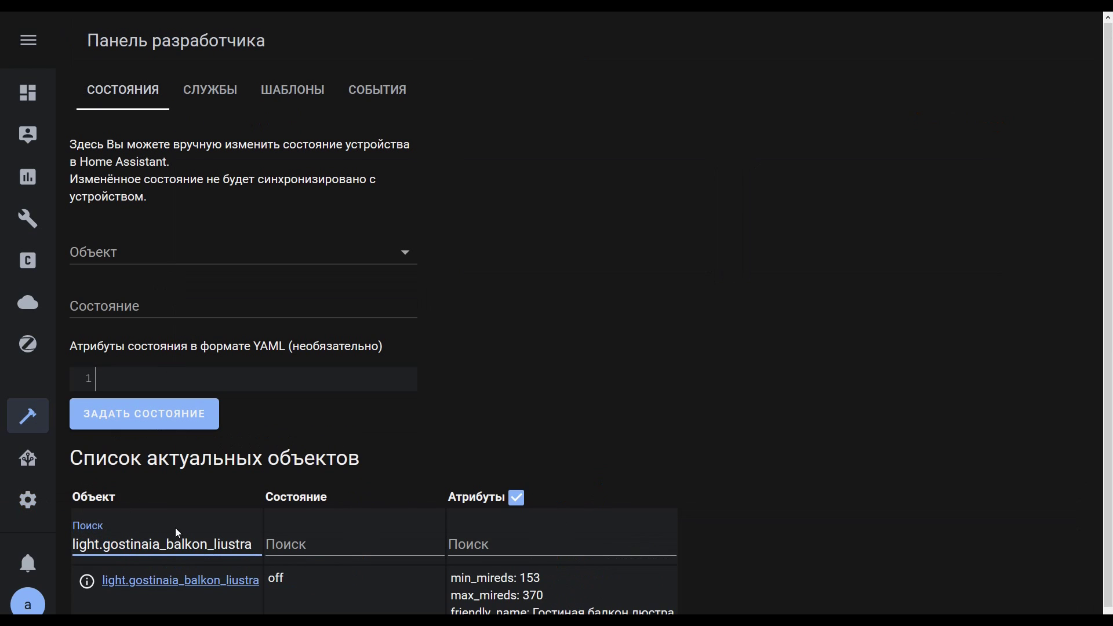
{"action": "scroll", "coordinate": [336, 398], "scroll_direction": "down", "scroll_amount": 1}
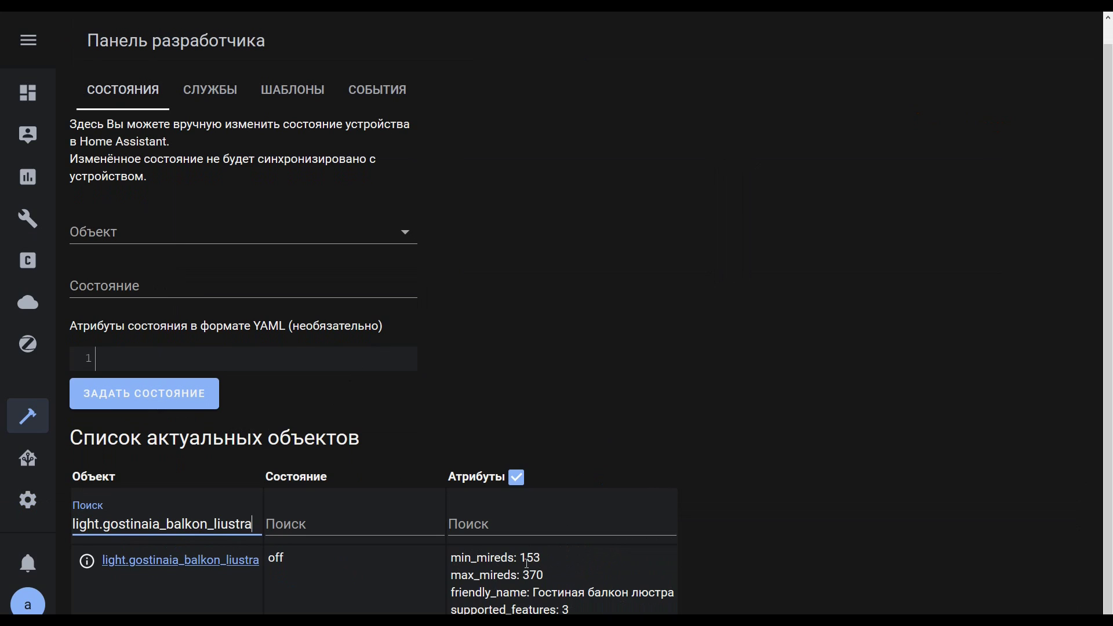
{"action": "key", "text": "ctrl+a"}
{"action": "left_click", "coordinate": [734, 390]}
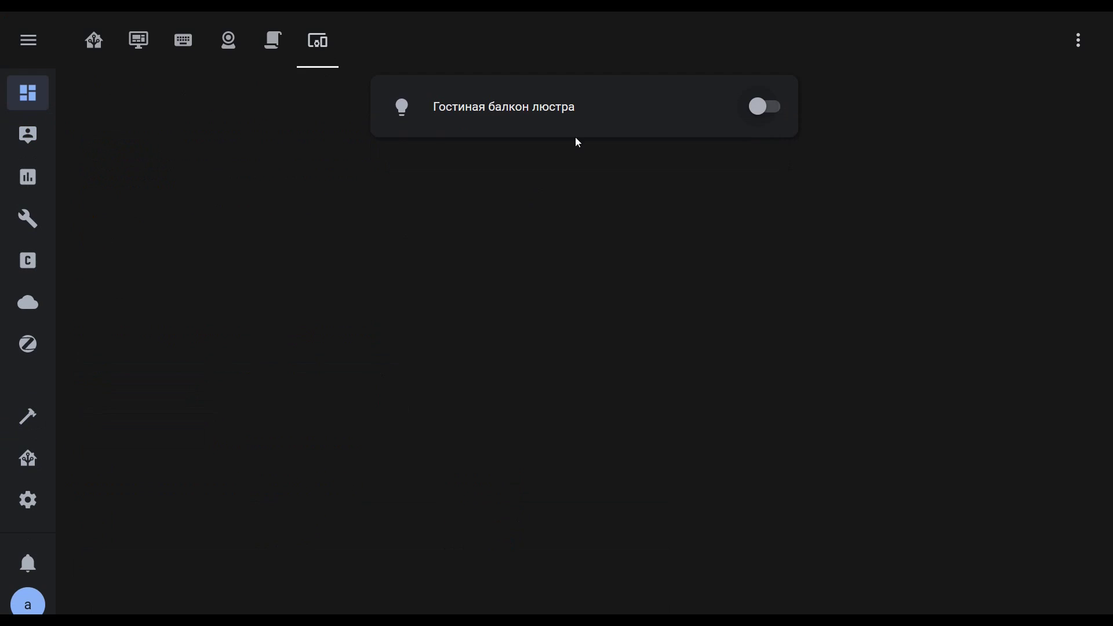
Review the balcony chandelier light's history and entity settings
{"action": "left_click", "coordinate": [525, 107]}
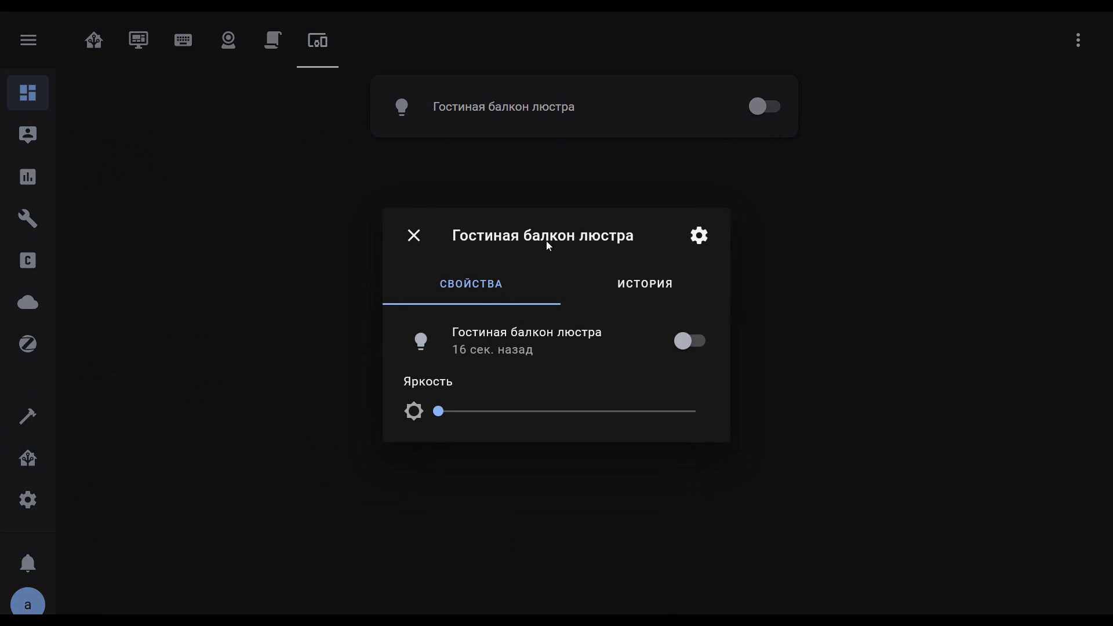
{"action": "left_click", "coordinate": [636, 284]}
{"action": "left_click", "coordinate": [525, 296]}
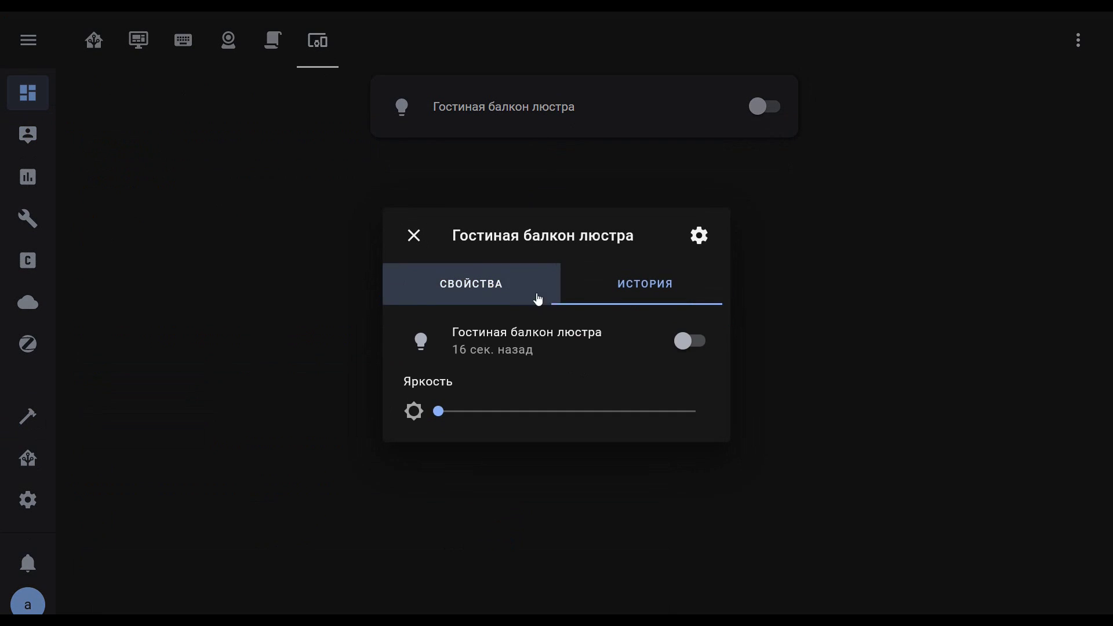
{"action": "left_click", "coordinate": [690, 243]}
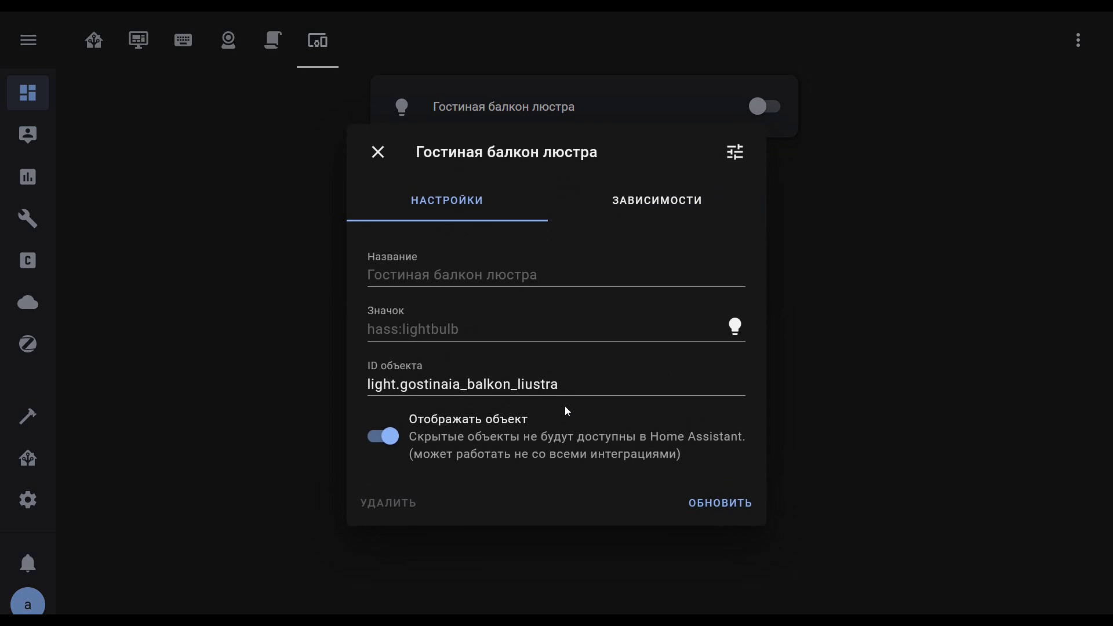
{"action": "left_click", "coordinate": [378, 152]}
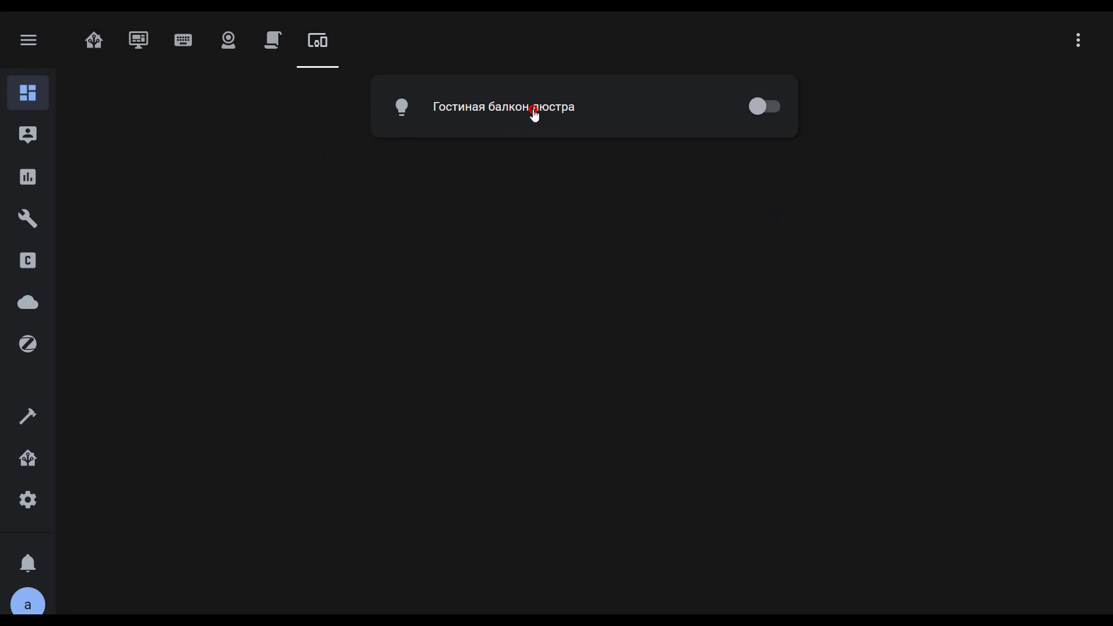
Switch 'Гостиная балкон люстра' on and dim it to about a third brightness
{"action": "left_click", "coordinate": [533, 110]}
{"action": "left_click", "coordinate": [687, 342]}
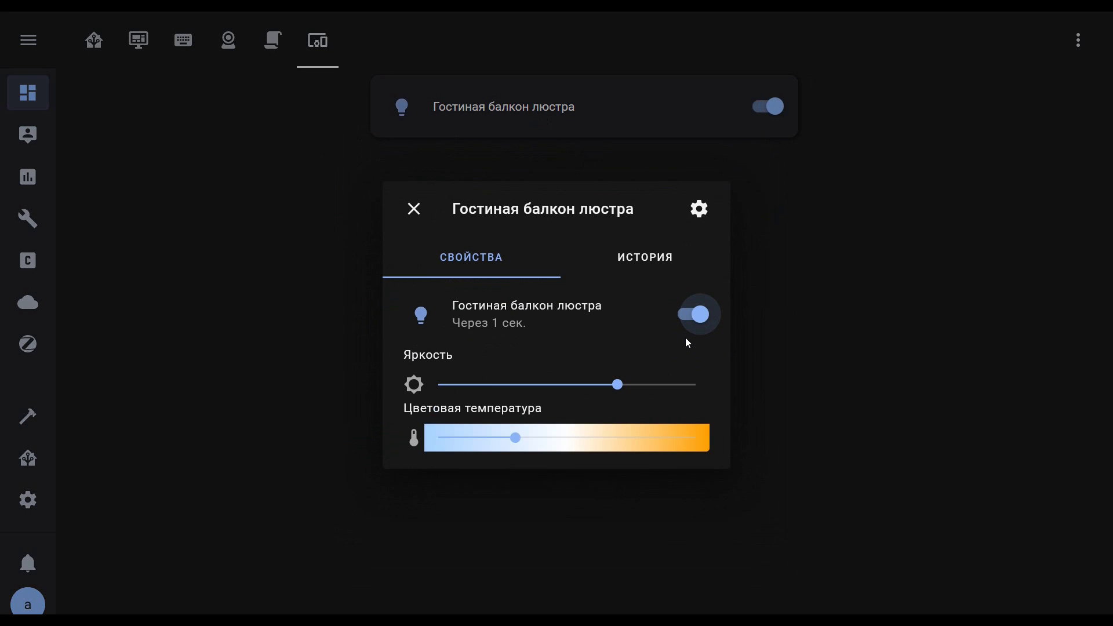
{"action": "left_click_drag", "start_coordinate": [617, 385], "coordinate": [525, 394]}
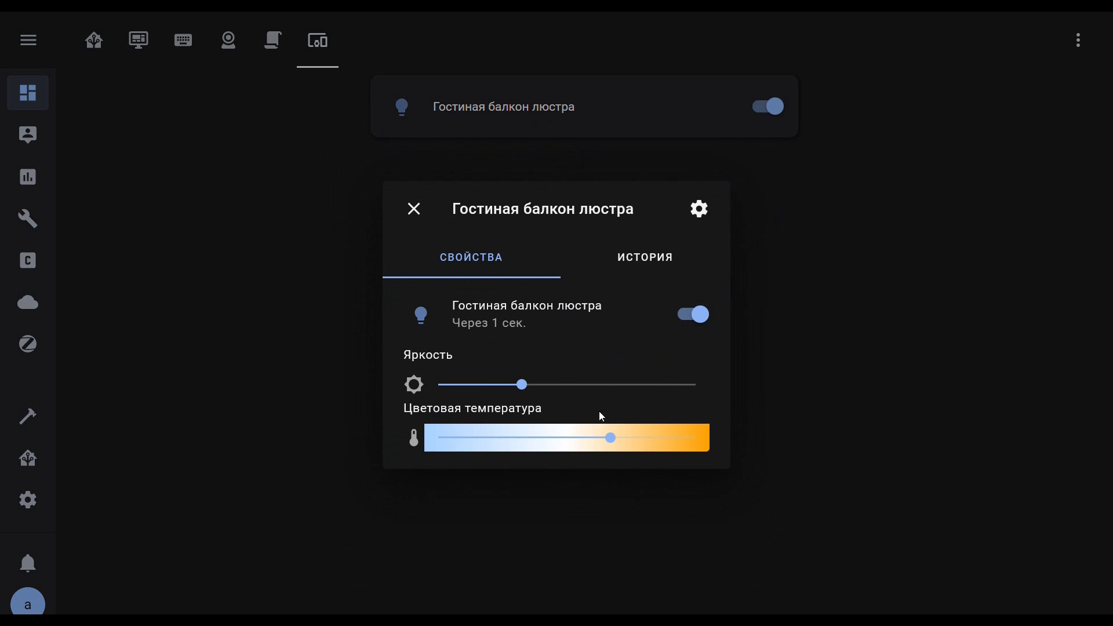
{"action": "left_click", "coordinate": [420, 214]}
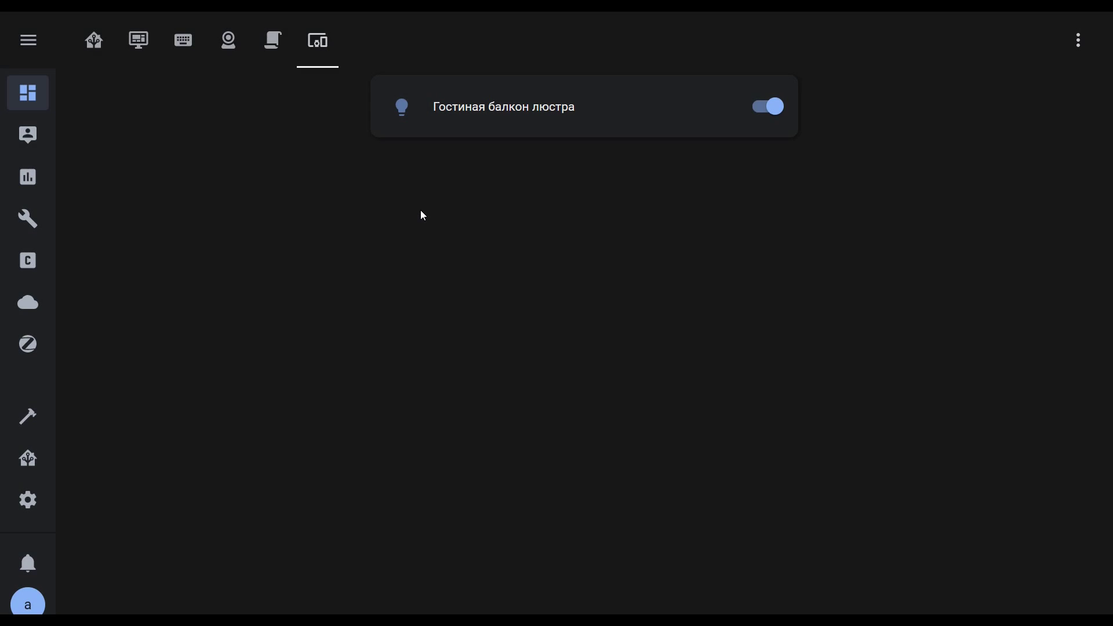
{"action": "left_click", "coordinate": [28, 500]}
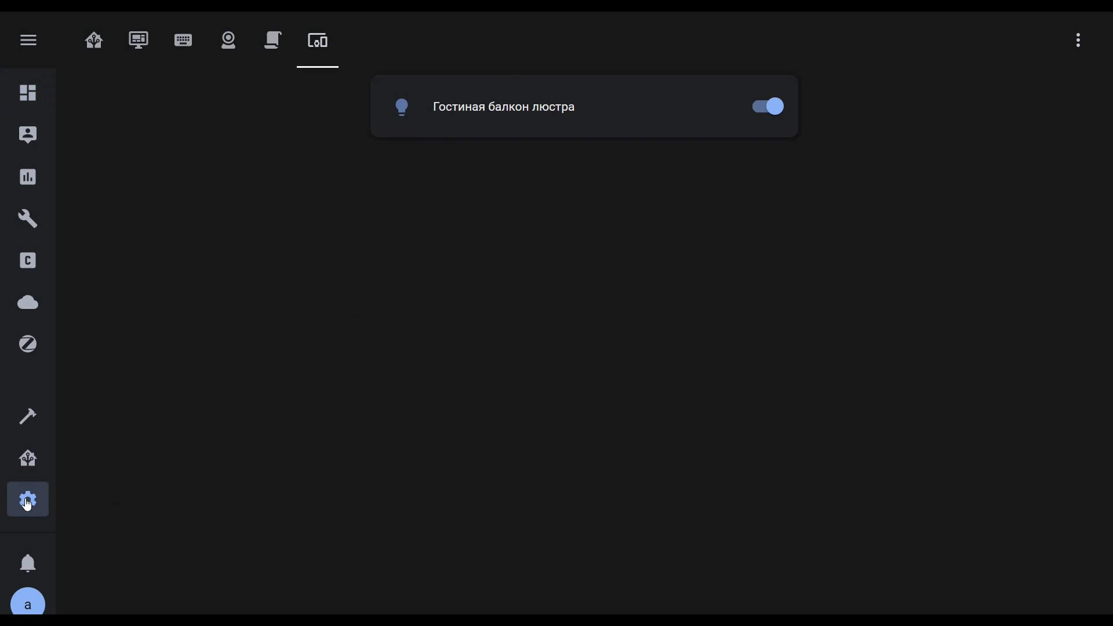
Open the LocalTuya integration's options and confirm the device's basic configuration
{"action": "left_click", "coordinate": [639, 124]}
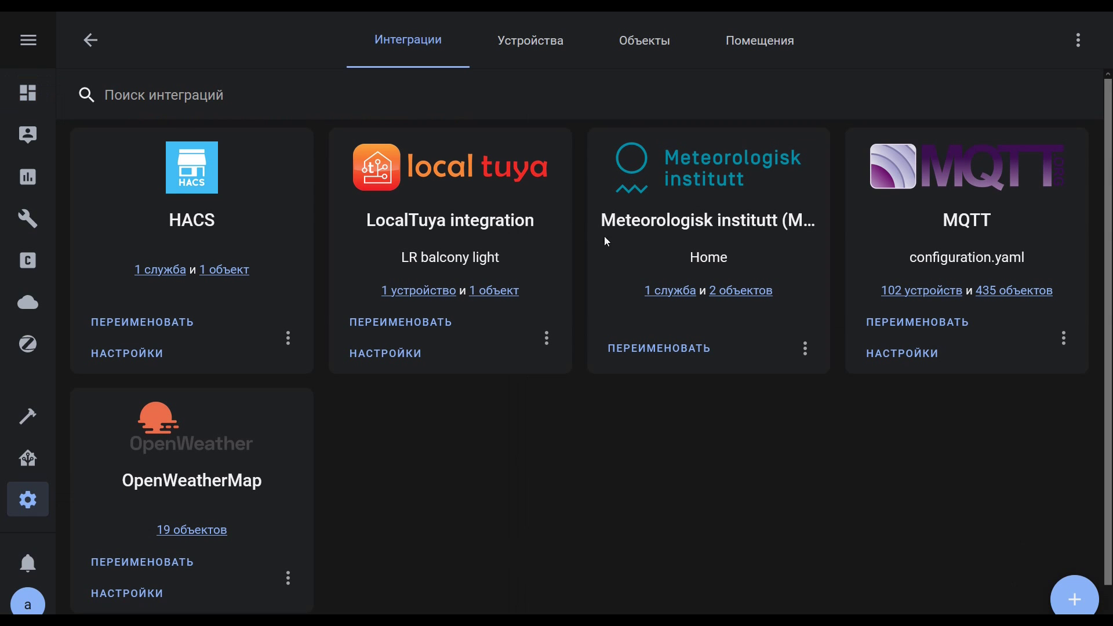
{"action": "left_click", "coordinate": [406, 353]}
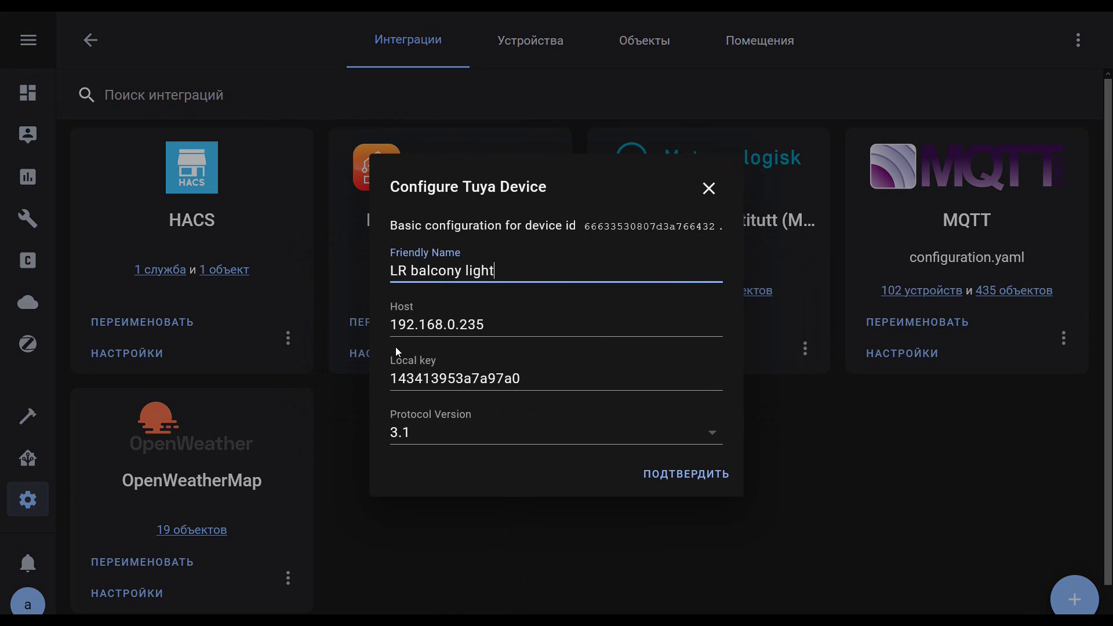
{"action": "left_click", "coordinate": [721, 479]}
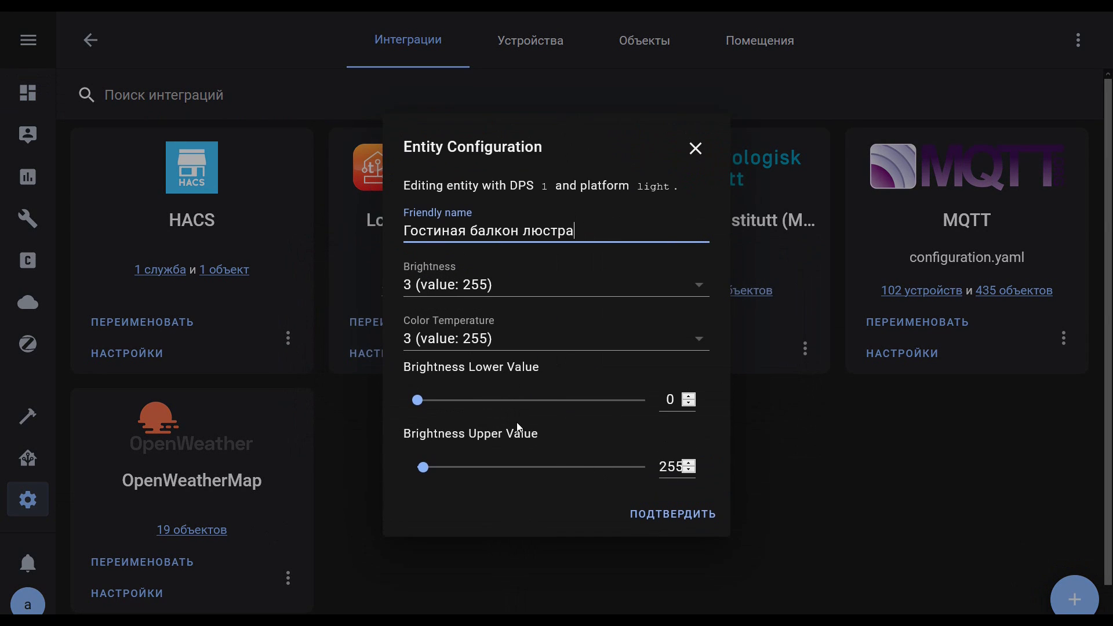
Map Color Temperature to 4 (value: 189), keep Brightness at 3 (value: 255), and save
{"action": "left_click", "coordinate": [486, 343]}
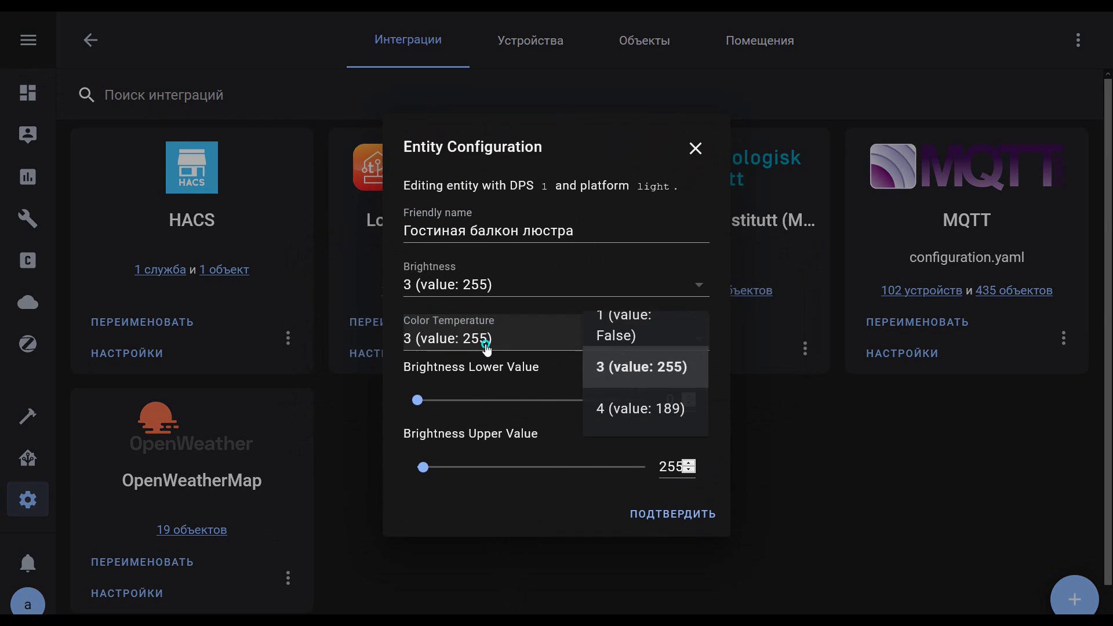
{"action": "right_click", "coordinate": [486, 346]}
{"action": "key", "text": "Escape"}
{"action": "left_click", "coordinate": [509, 338]}
{"action": "left_click", "coordinate": [507, 341]}
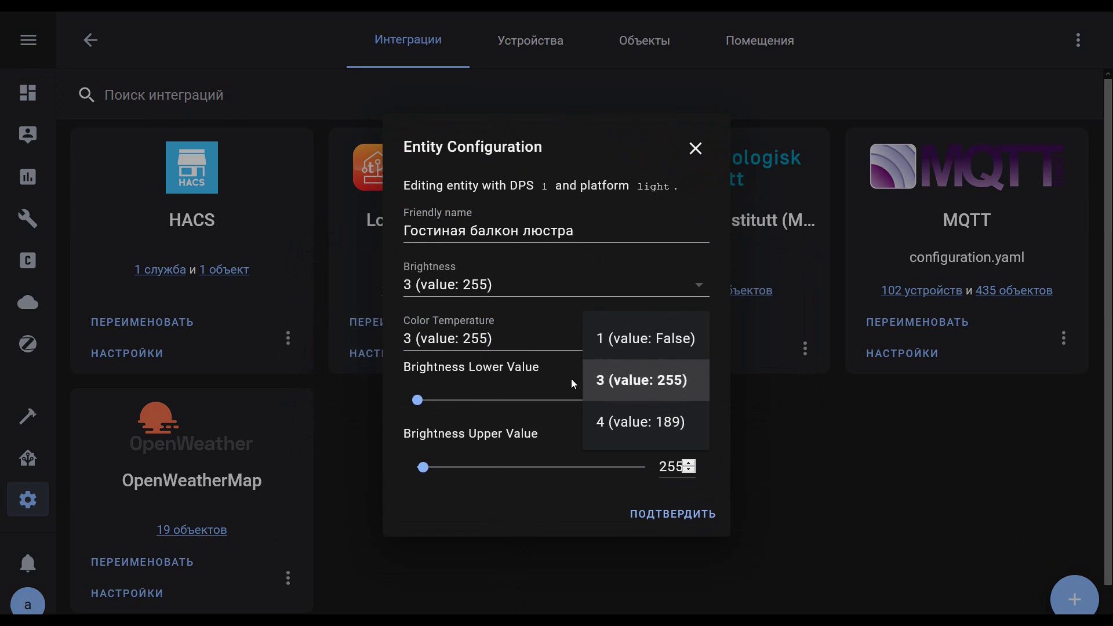
{"action": "left_click", "coordinate": [628, 423]}
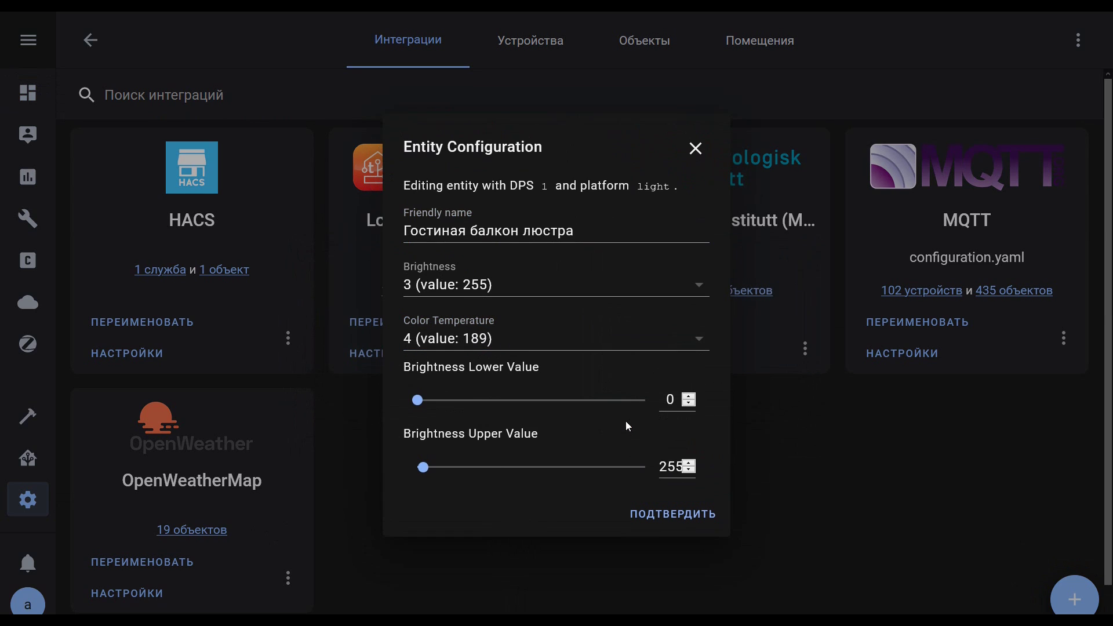
{"action": "left_click", "coordinate": [561, 290]}
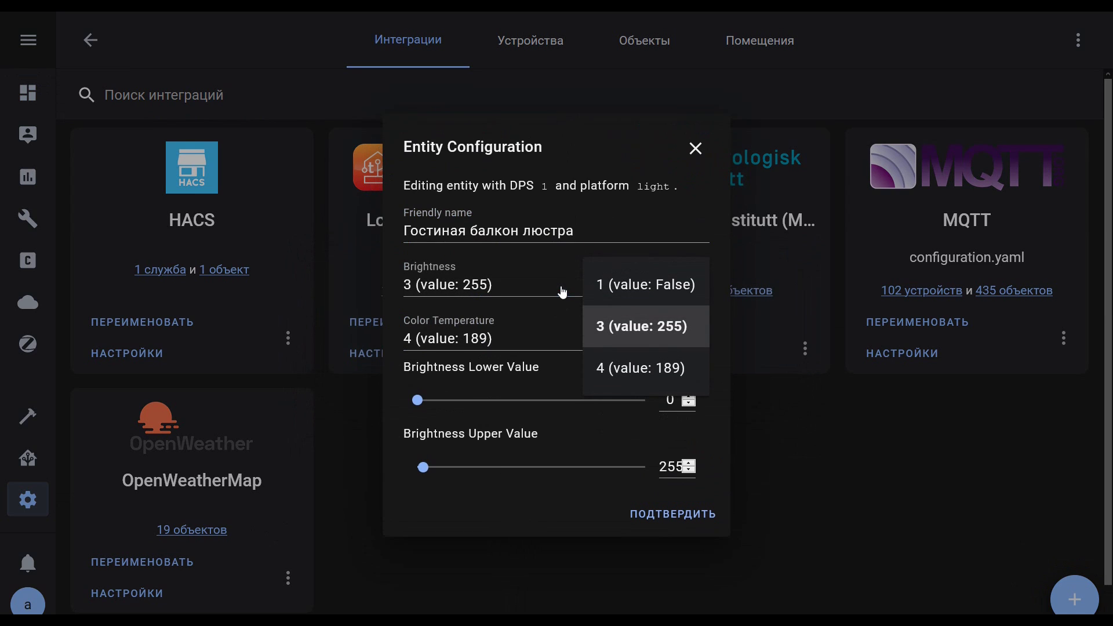
{"action": "left_click", "coordinate": [561, 290]}
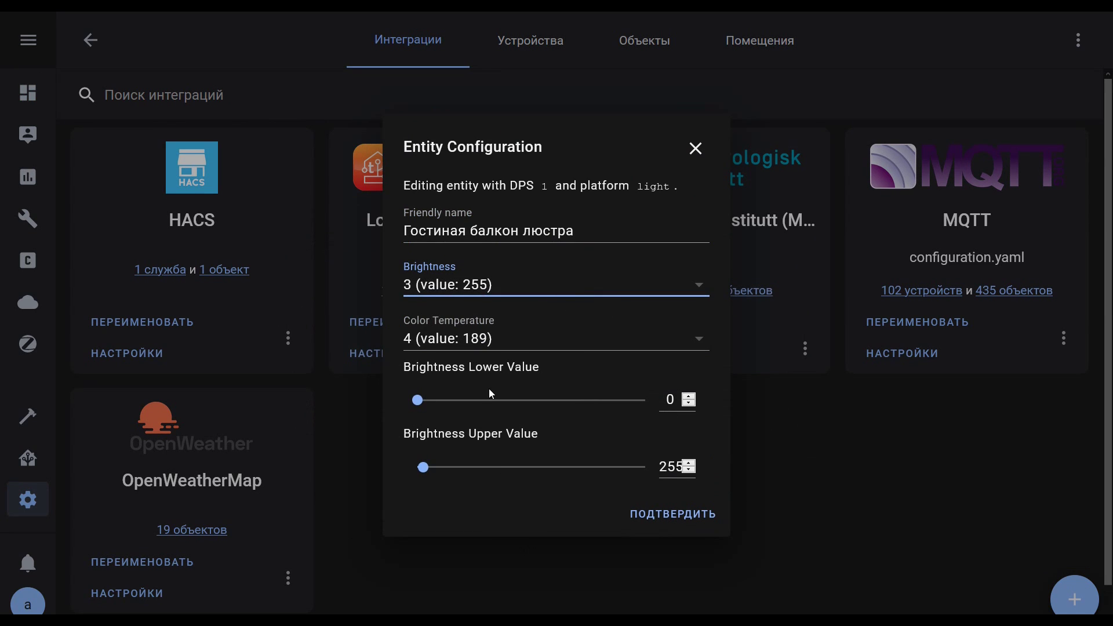
{"action": "left_click", "coordinate": [662, 518]}
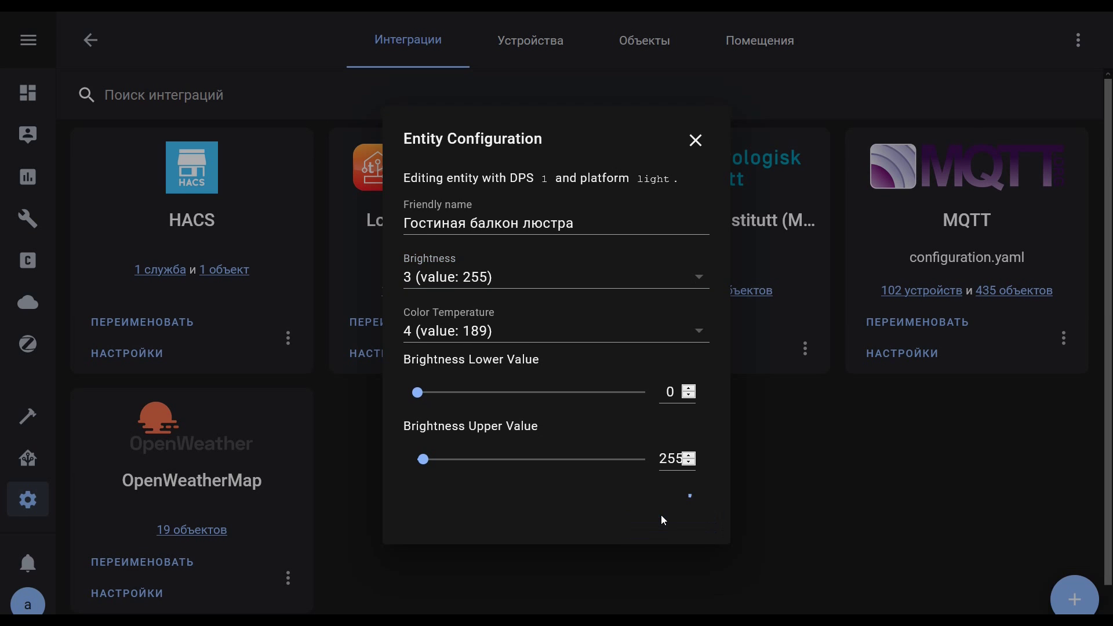
{"action": "left_click", "coordinate": [701, 378]}
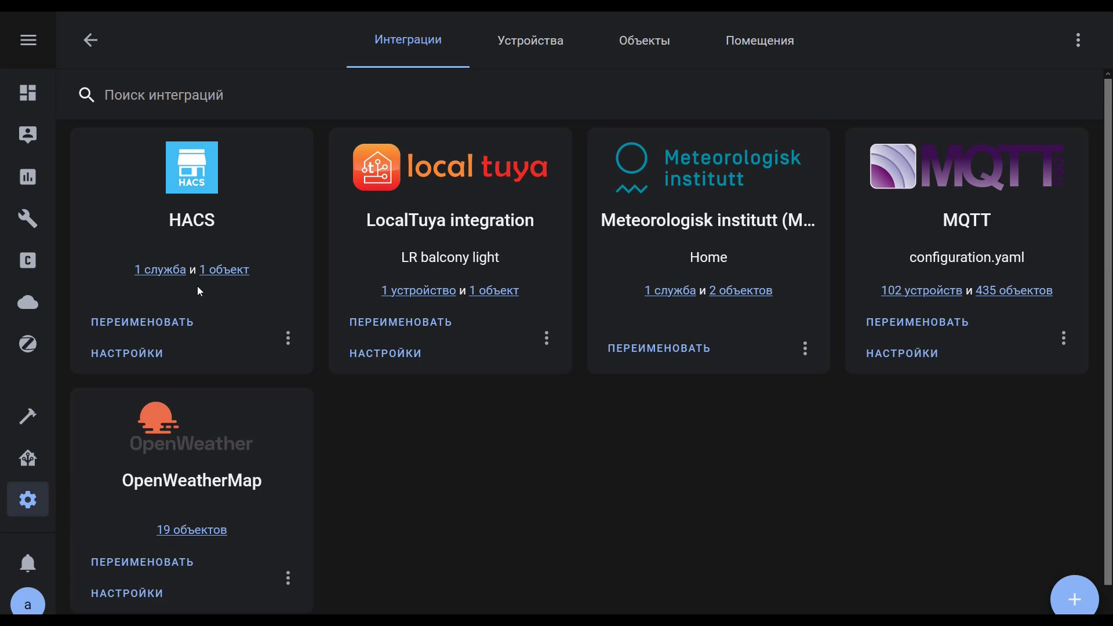
On the dashboard's sixth view, switch the balcony light off and back on
{"action": "left_click", "coordinate": [27, 92]}
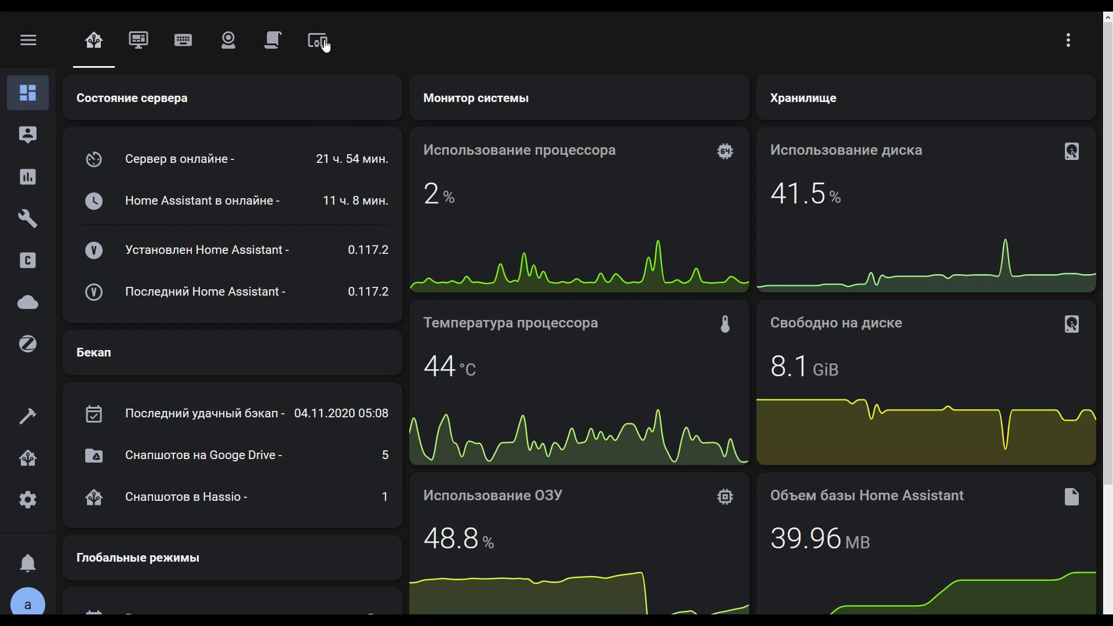
{"action": "left_click", "coordinate": [327, 45]}
{"action": "left_click", "coordinate": [526, 111]}
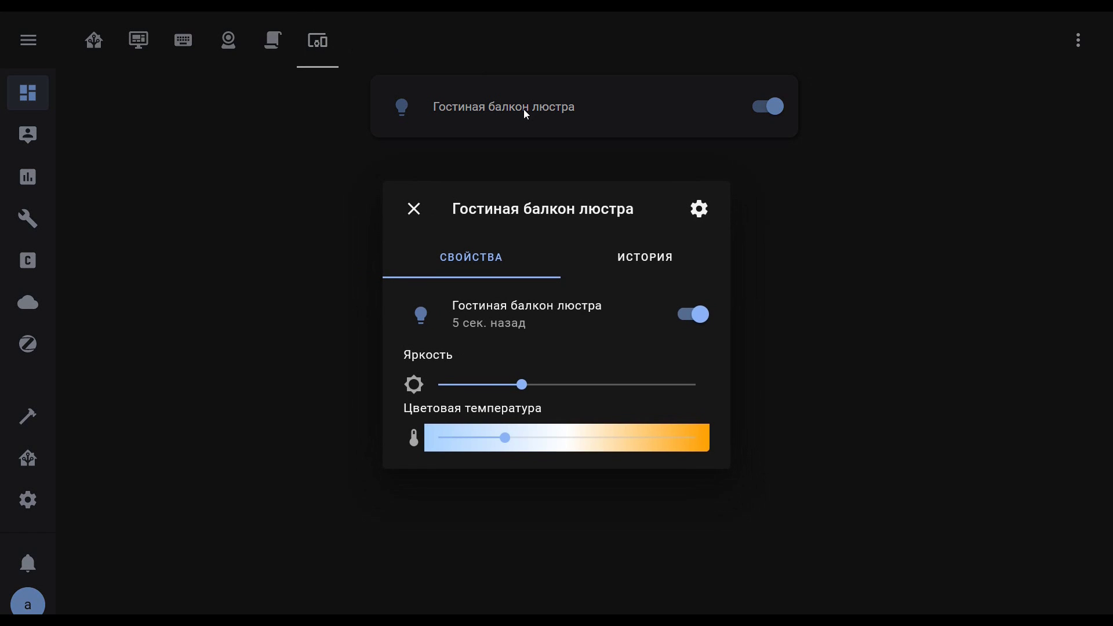
{"action": "left_click", "coordinate": [705, 313]}
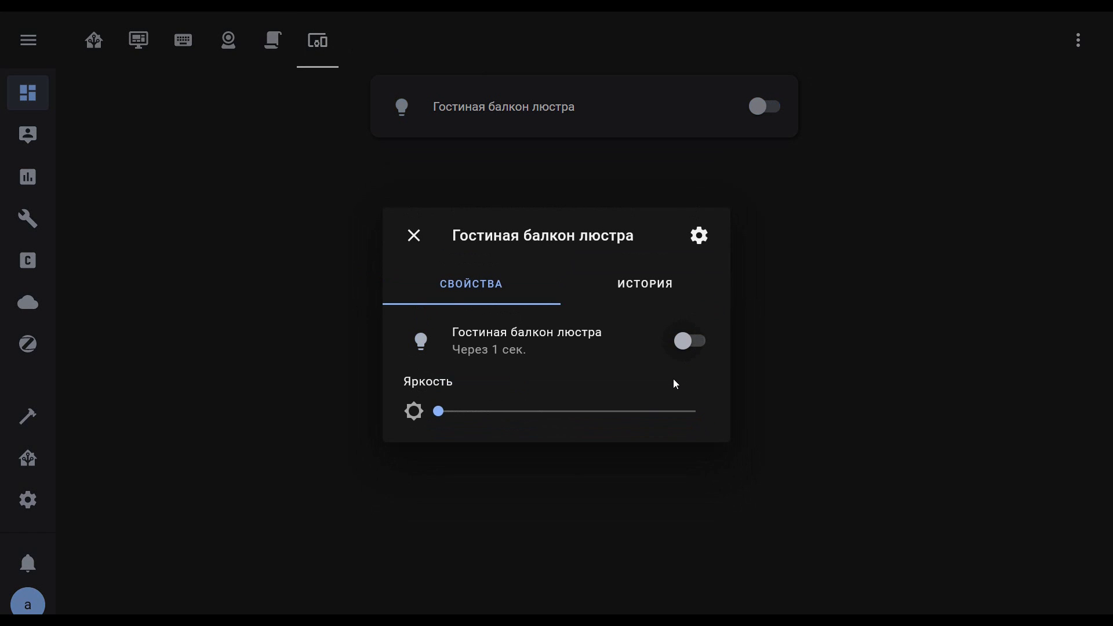
{"action": "left_click", "coordinate": [685, 343]}
Set full brightness and colour temperature around 279, then switch the light off
{"action": "left_click", "coordinate": [592, 385]}
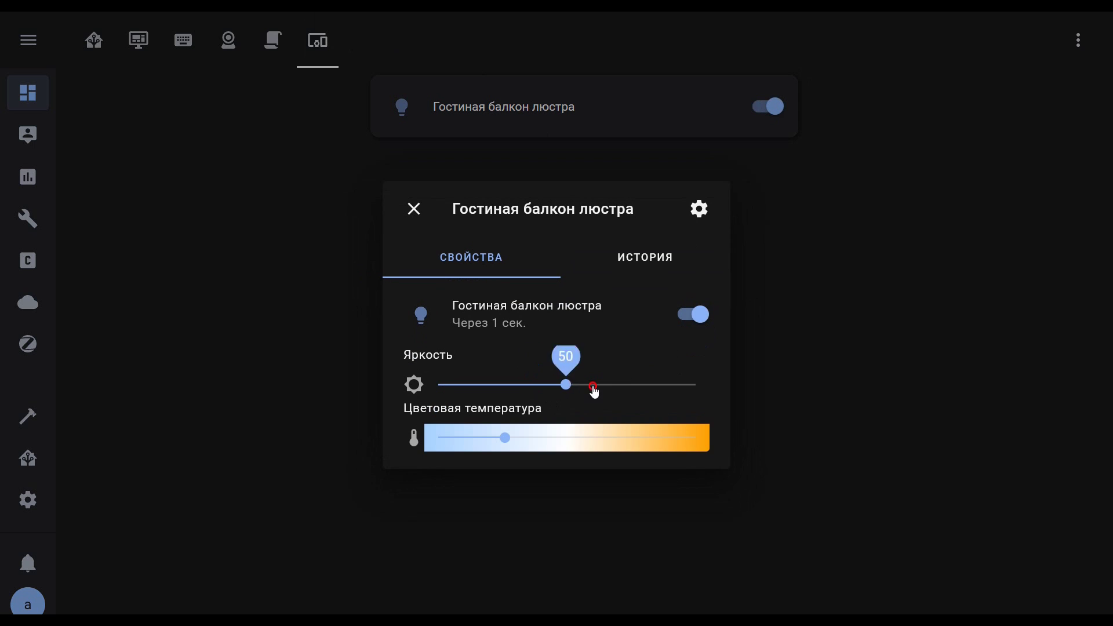
{"action": "left_click_drag", "start_coordinate": [594, 386], "coordinate": [696, 385]}
{"action": "left_click_drag", "start_coordinate": [504, 443], "coordinate": [580, 442]}
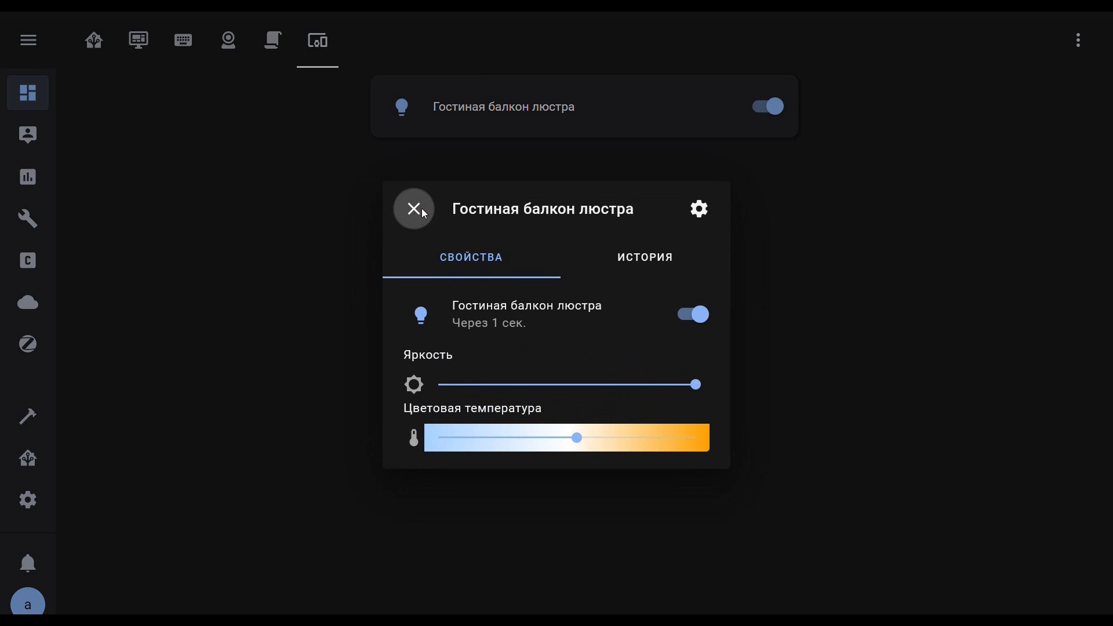
{"action": "left_click", "coordinate": [422, 210]}
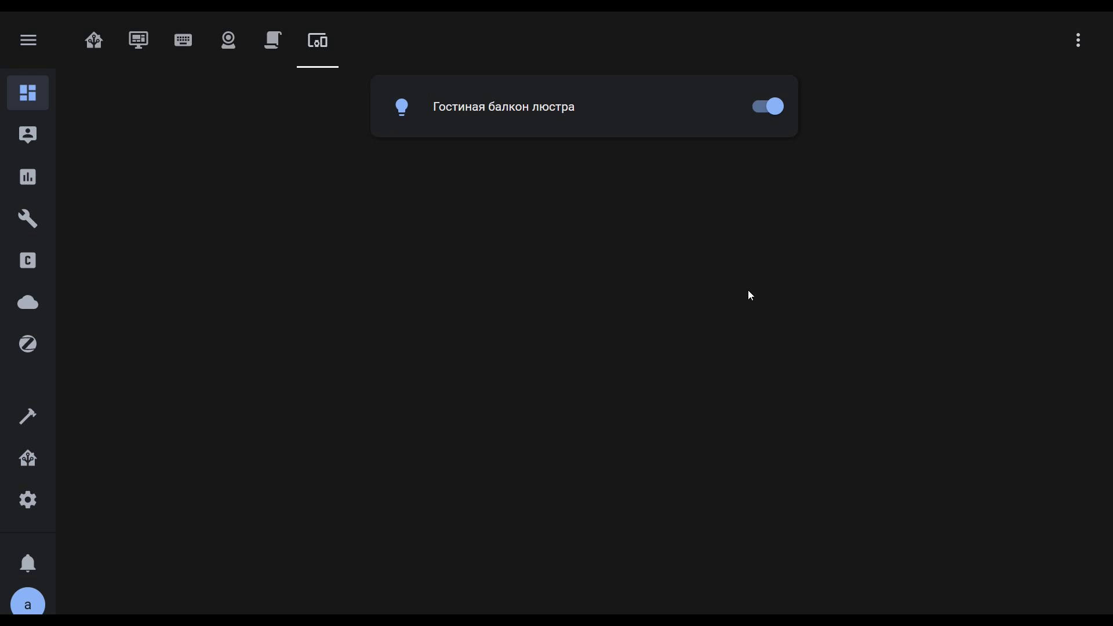
{"action": "left_click", "coordinate": [766, 110]}
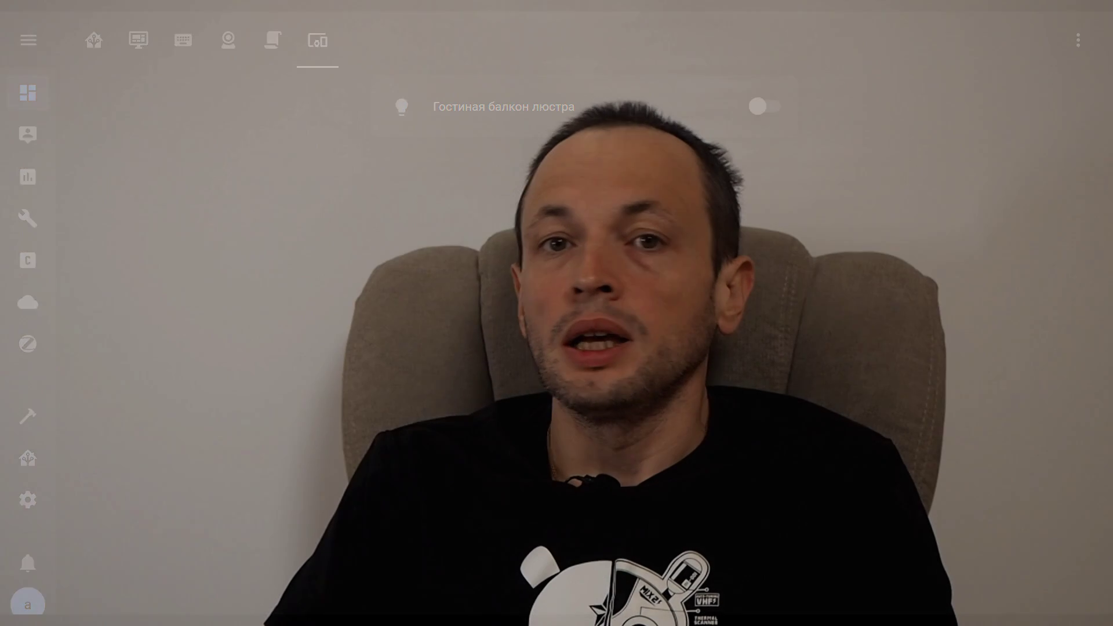